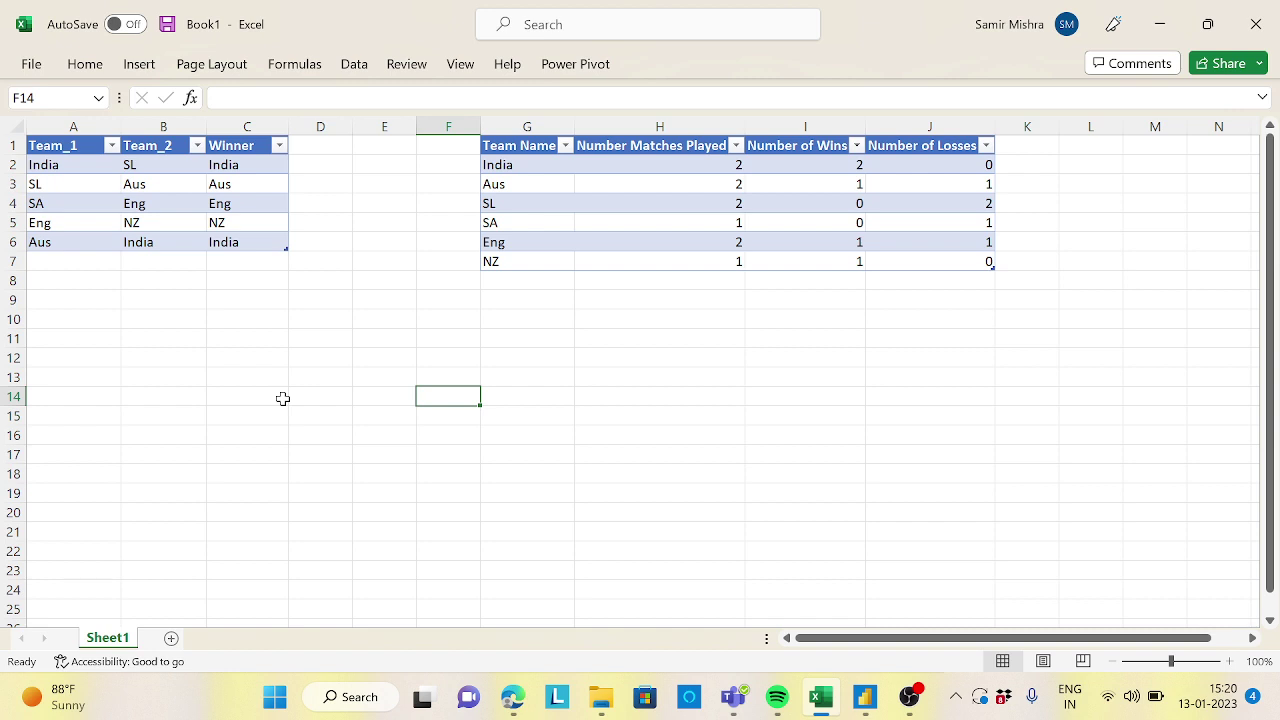
Examine the match results table in A1:C6, reading the teams and winner of the first two matches
click(82, 147)
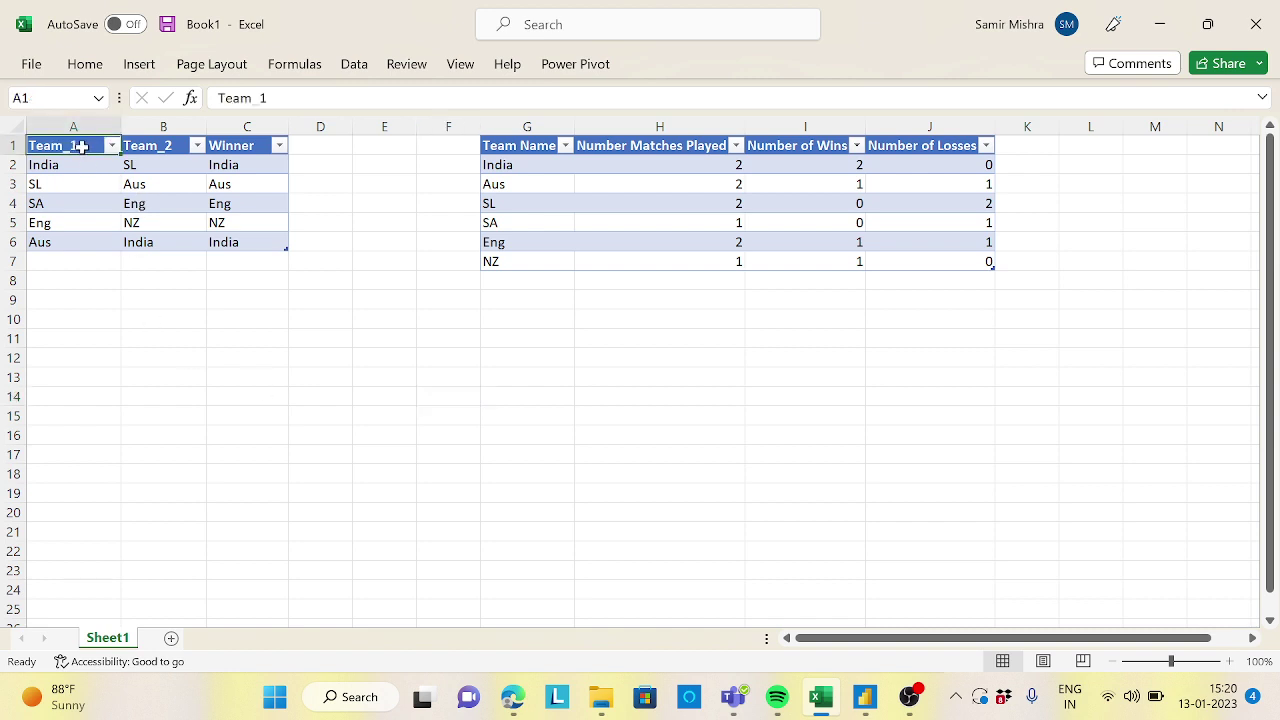
drag(82, 147, 240, 241)
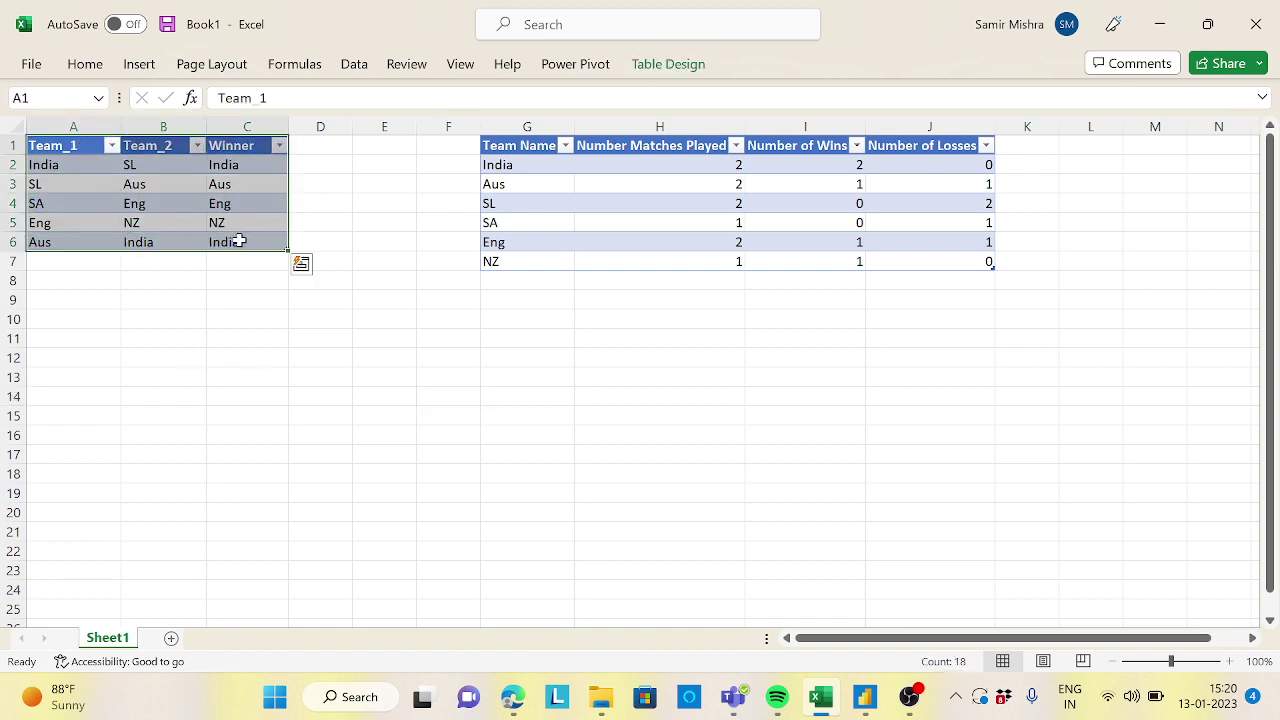
click(338, 164)
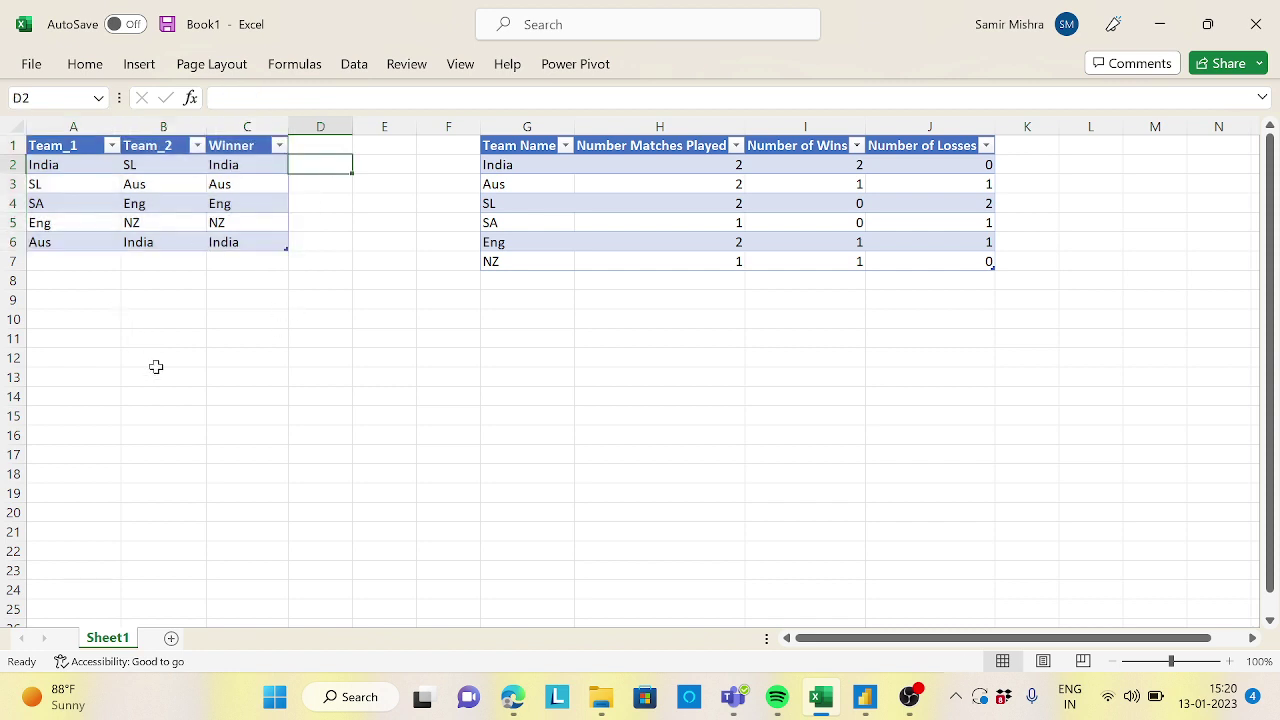
click(74, 165)
click(130, 166)
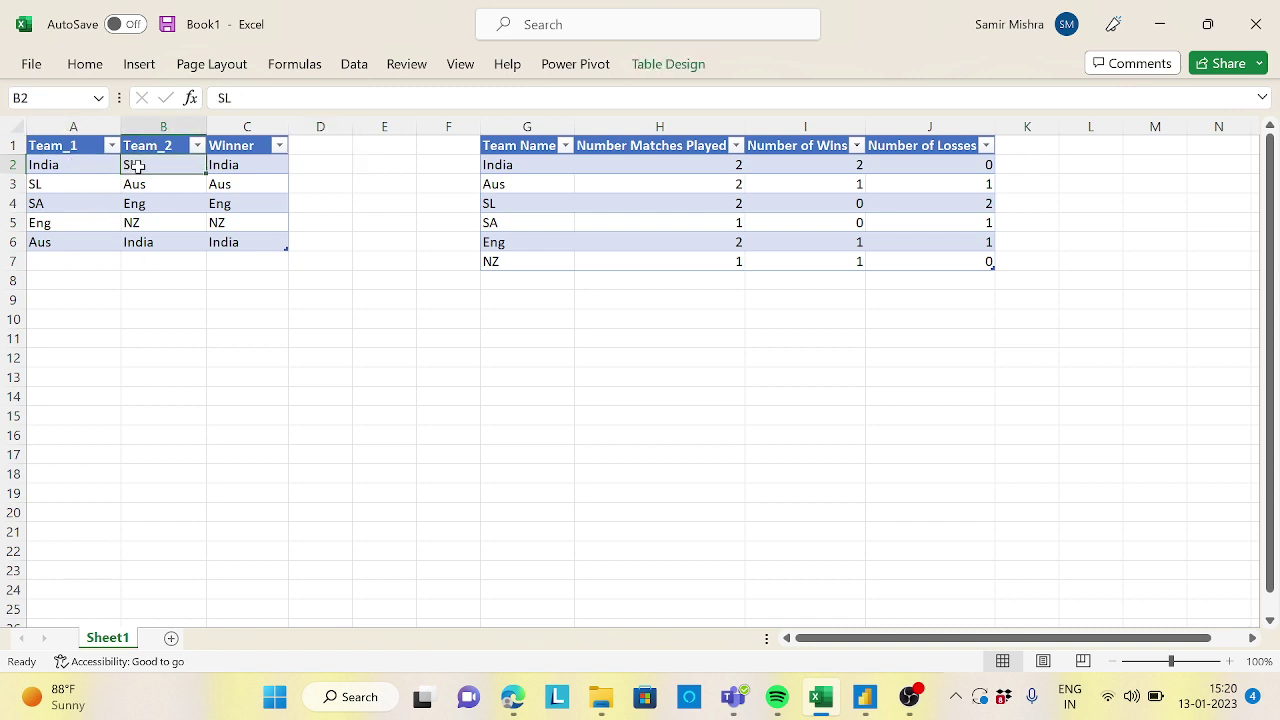
click(222, 166)
click(103, 184)
click(142, 186)
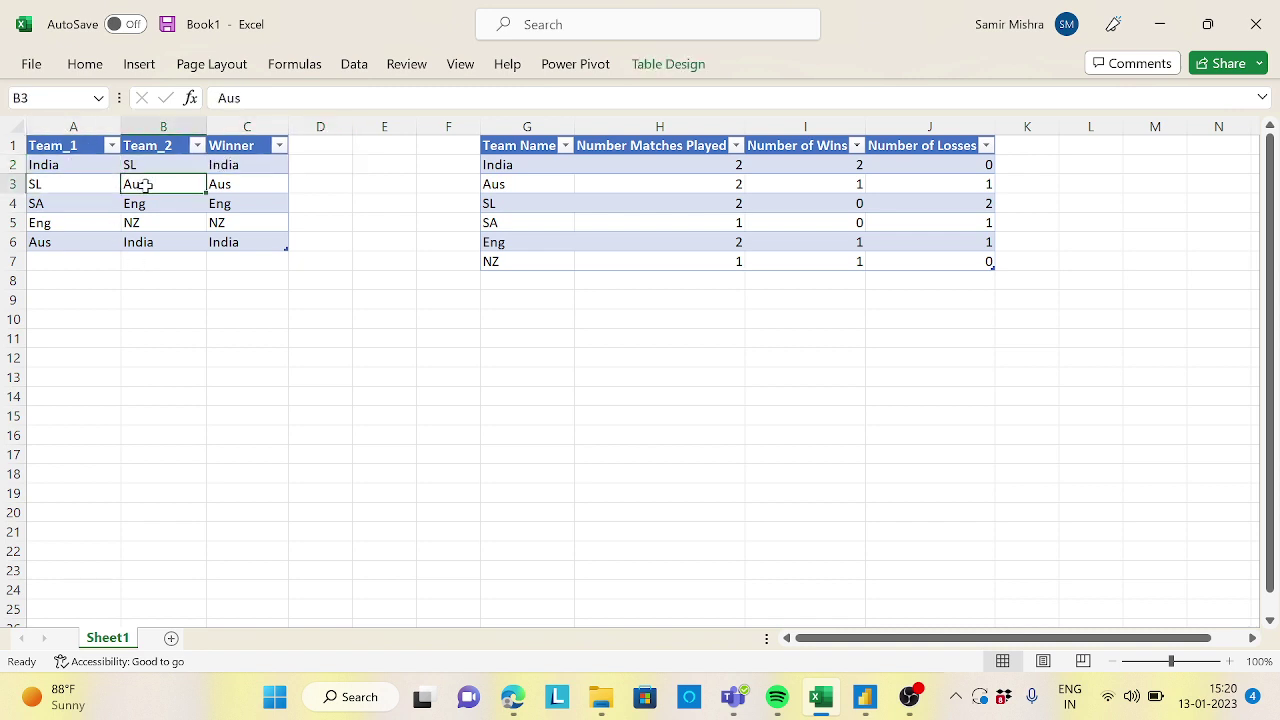
click(228, 186)
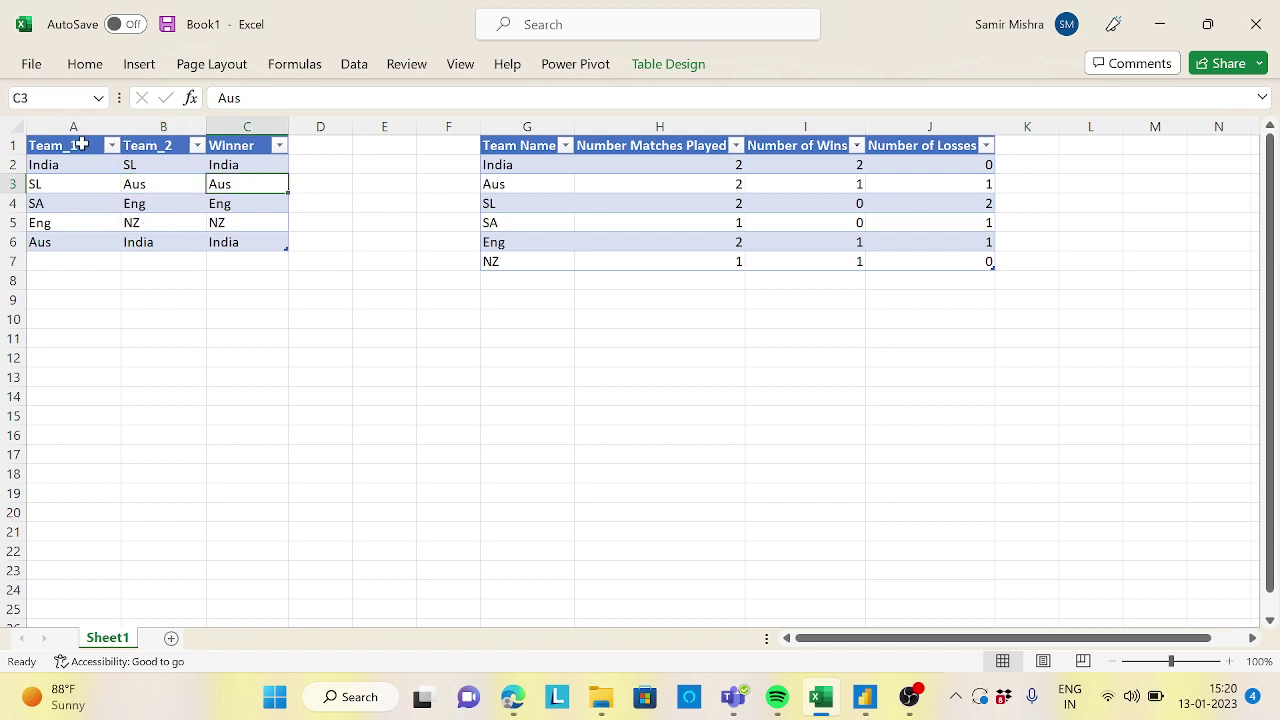
drag(82, 143, 240, 236)
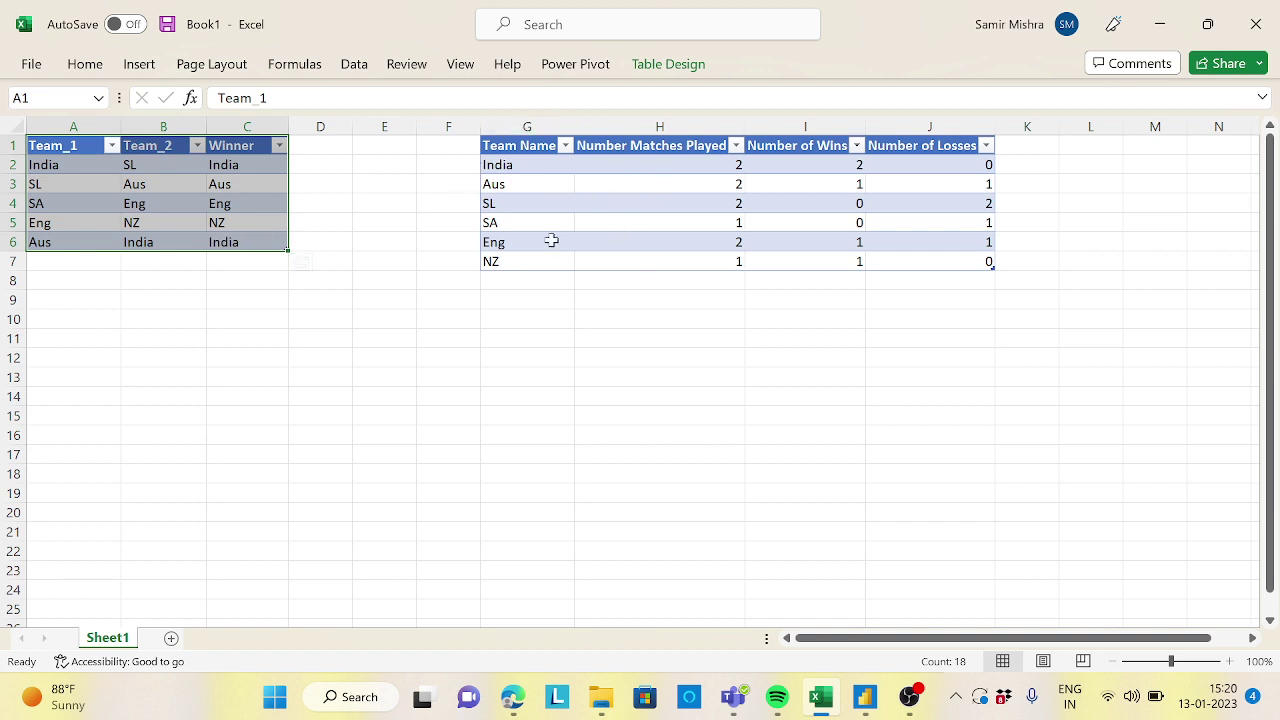
Compare India's matches played and wins in the summary table with its entries in the match results table
click(529, 168)
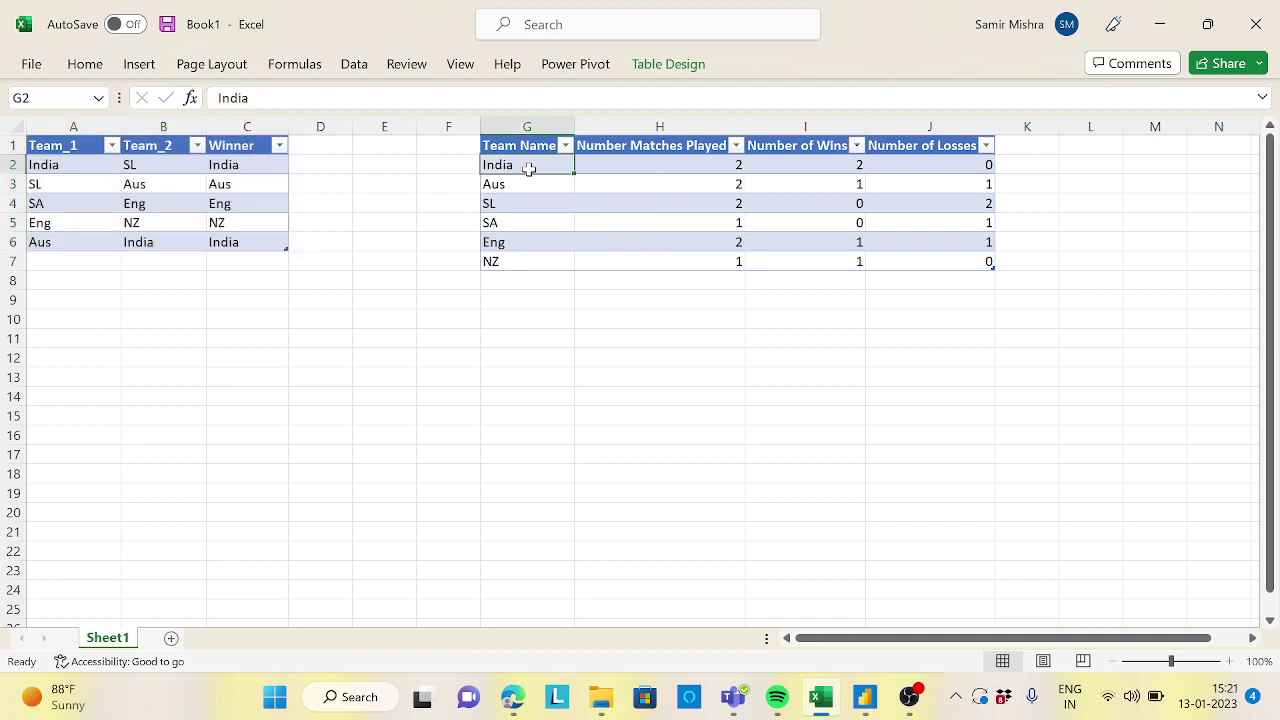
click(707, 170)
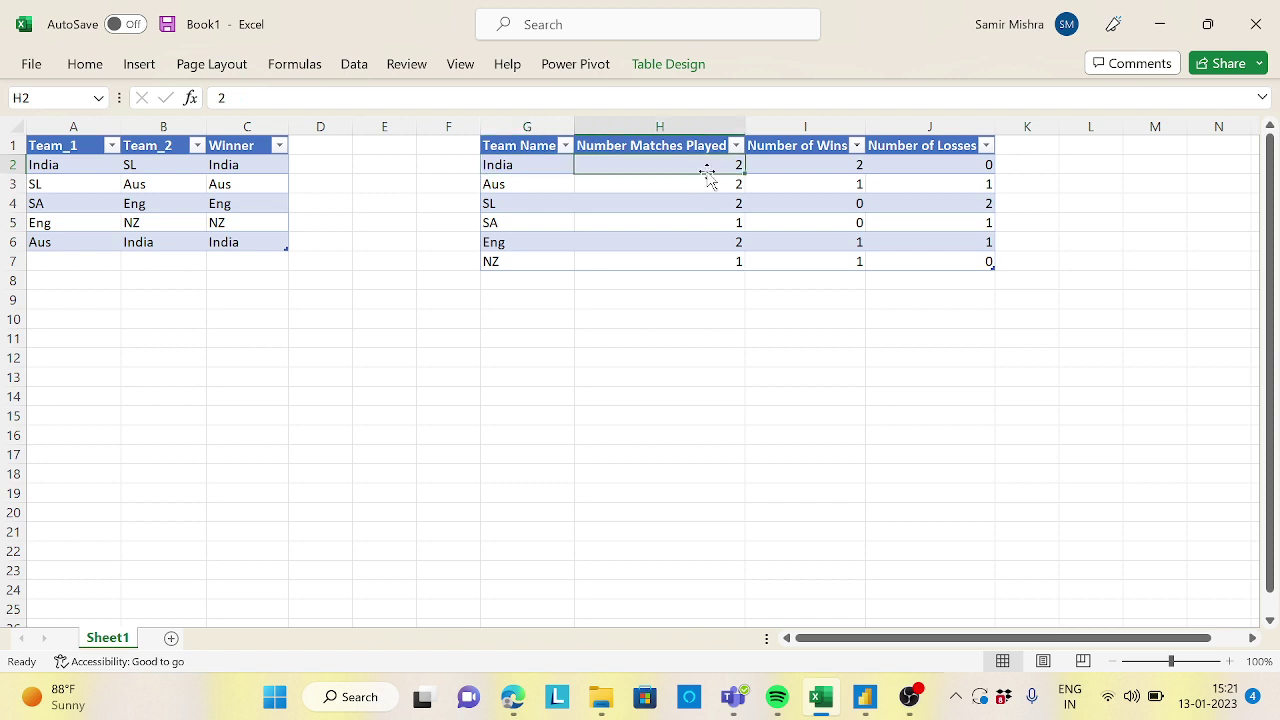
click(52, 167)
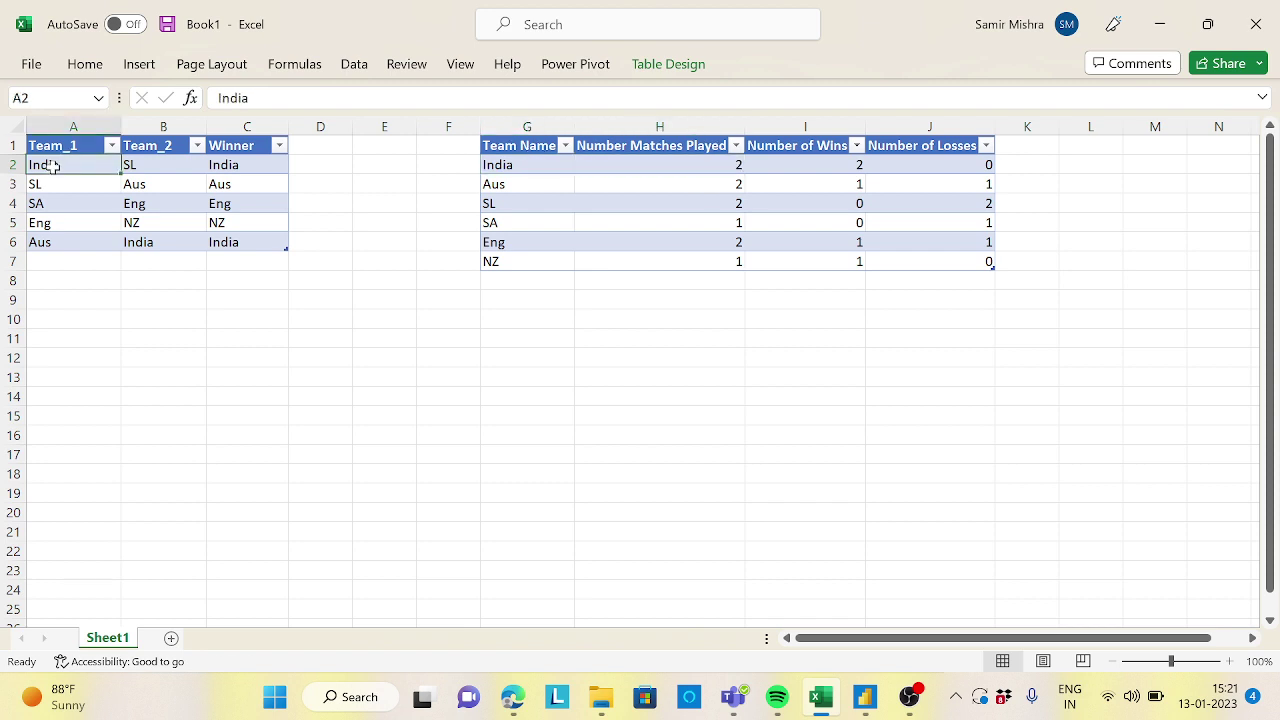
click(164, 249)
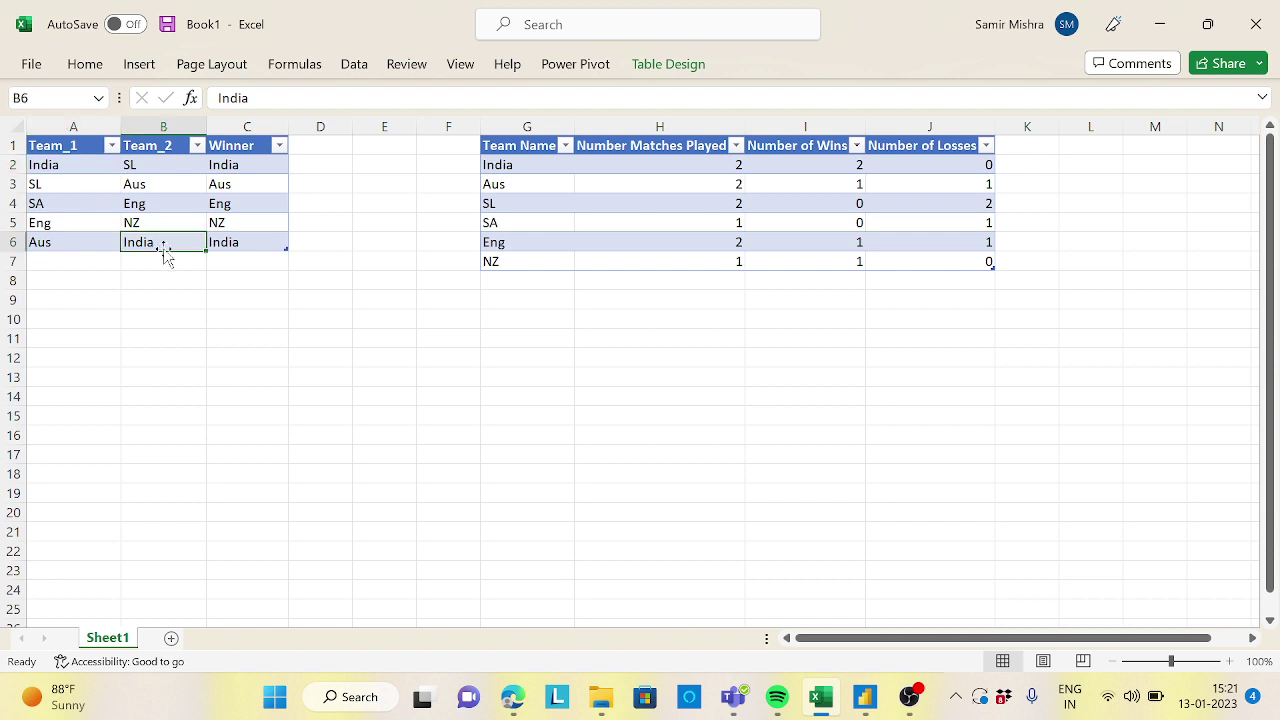
click(694, 164)
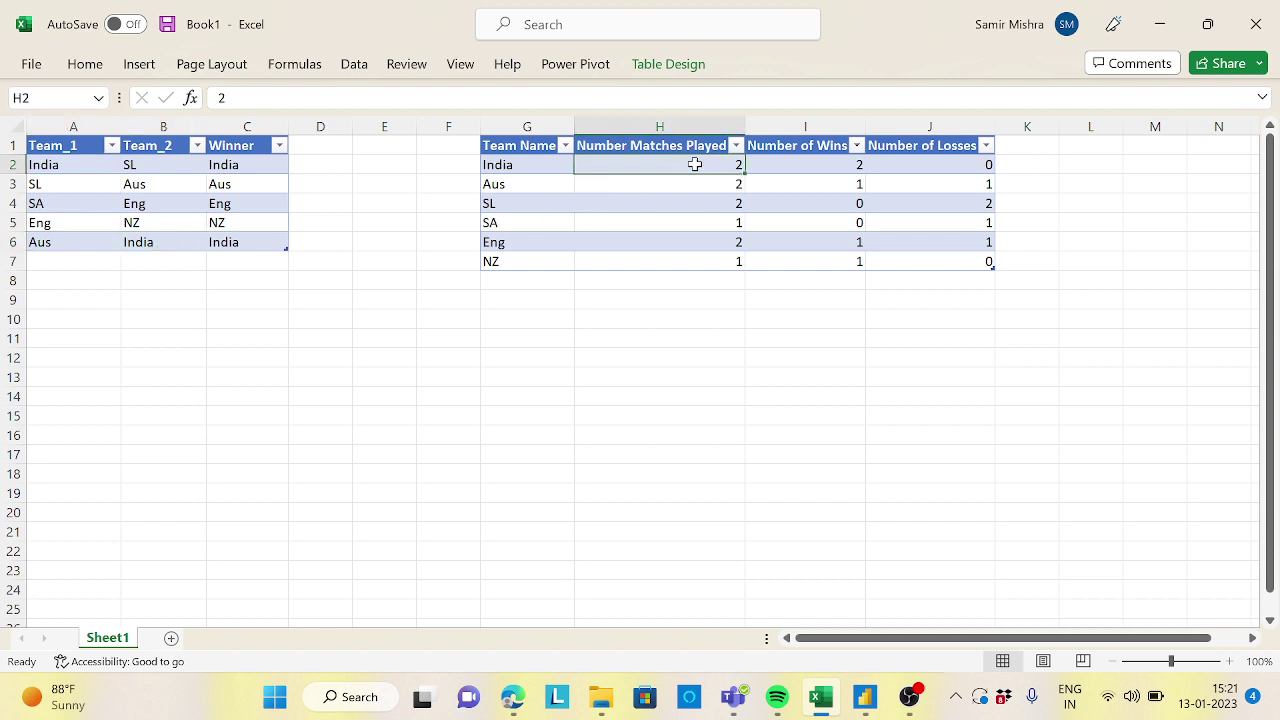
click(846, 162)
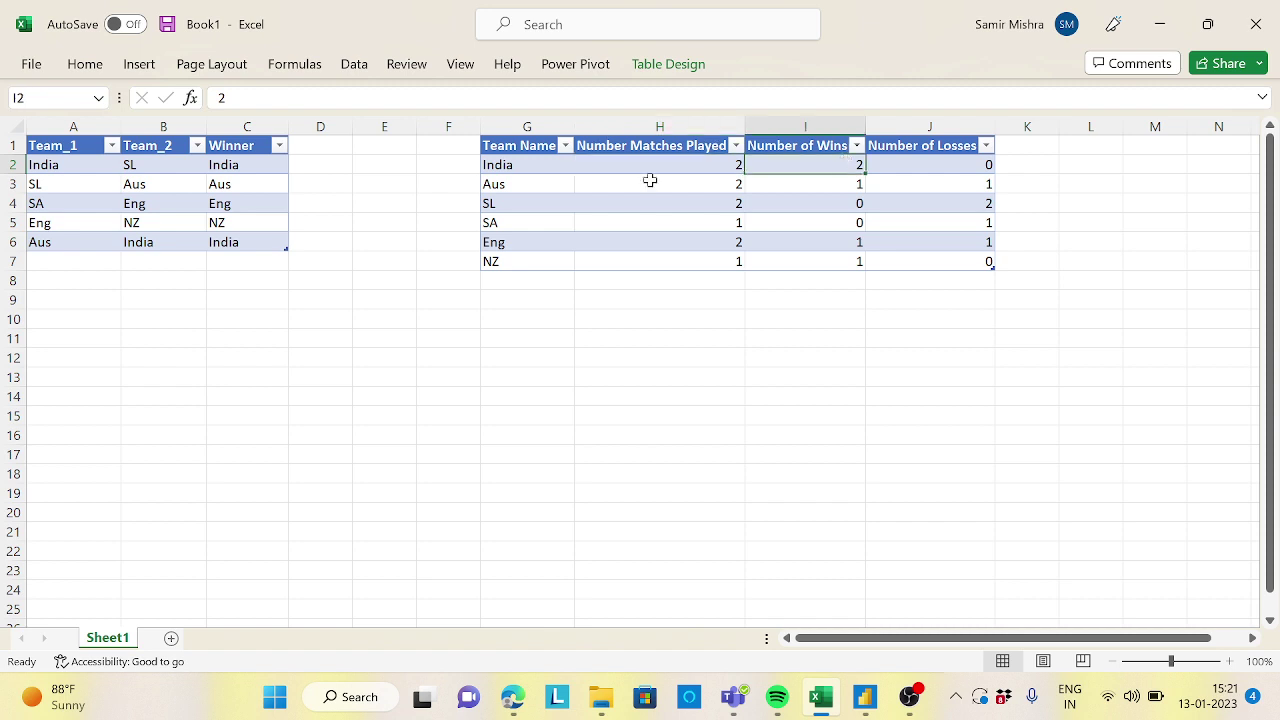
click(240, 167)
click(246, 258)
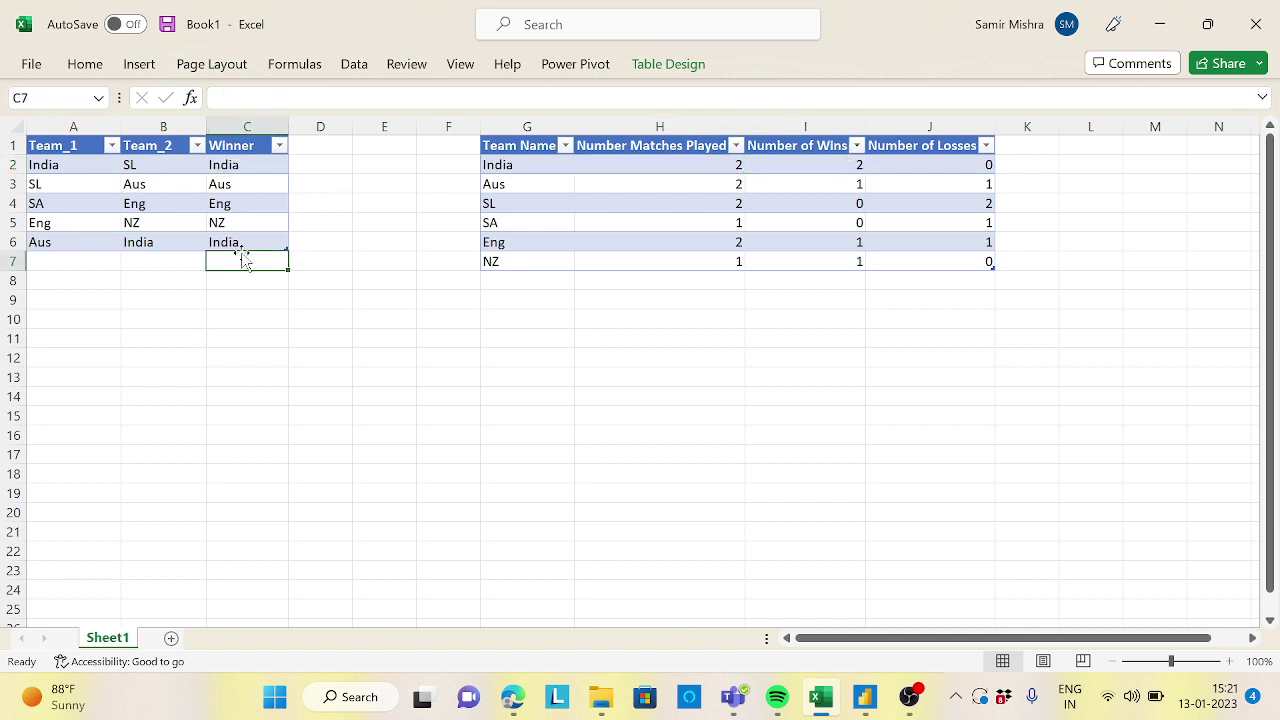
click(263, 235)
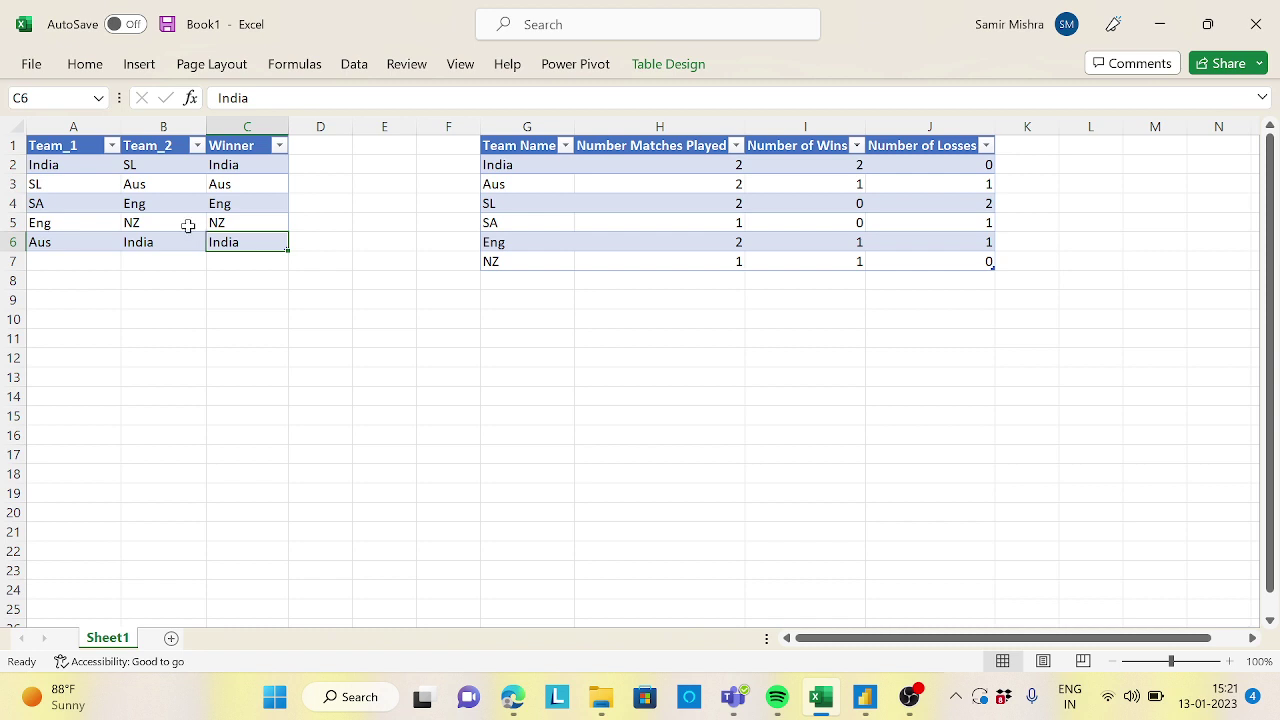
Copy the match results table A1:C6 and paste it into the Create Table dialog in Power BI Desktop, keeping the promoted headers
drag(61, 146, 245, 246)
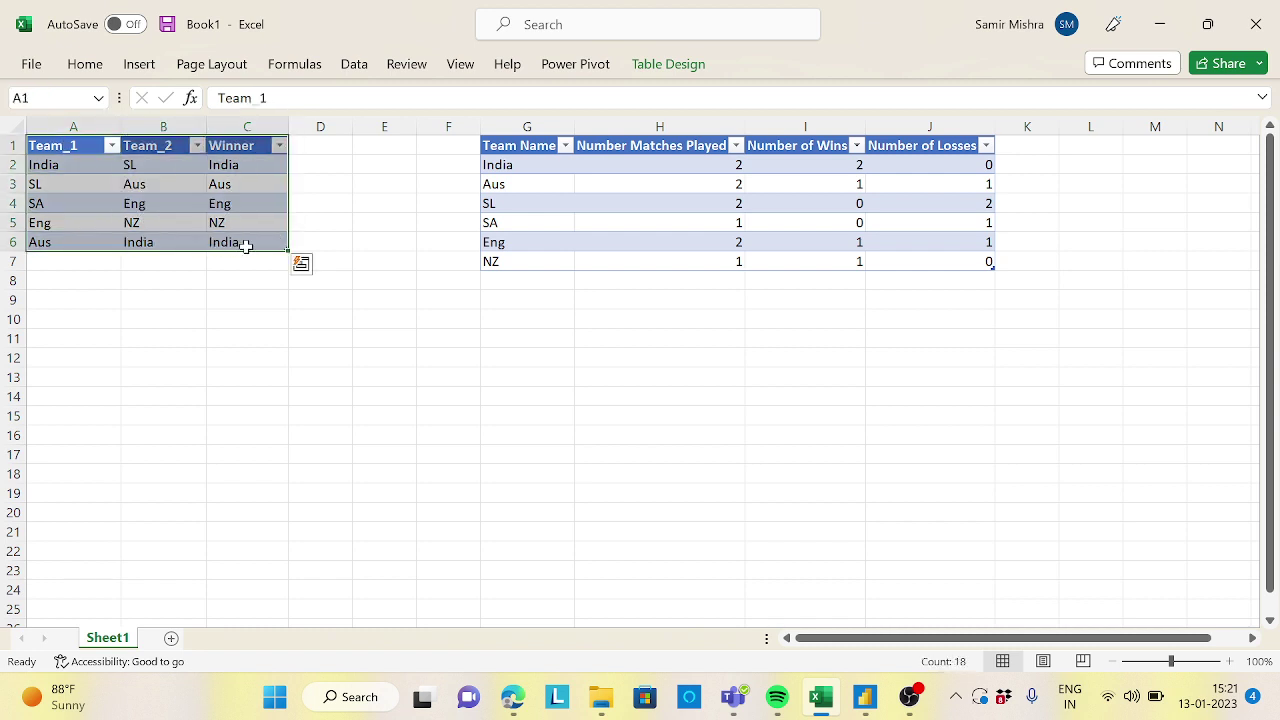
key(ctrl+c)
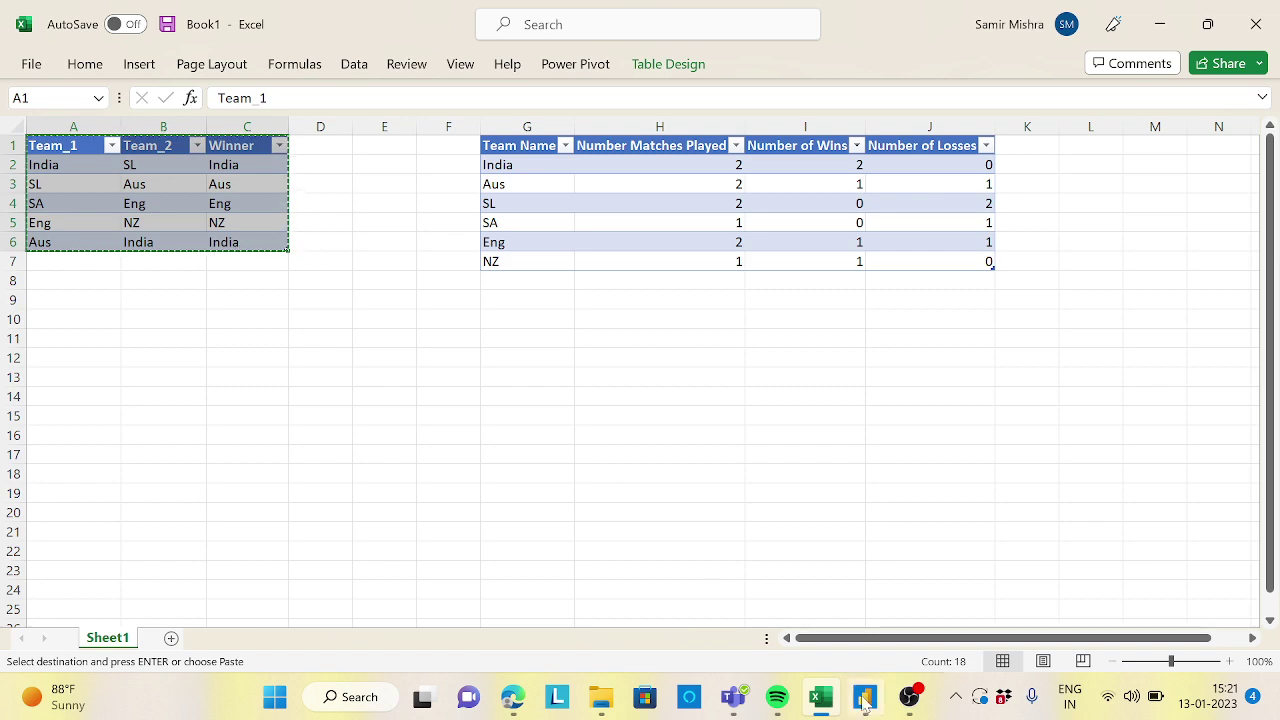
click(865, 700)
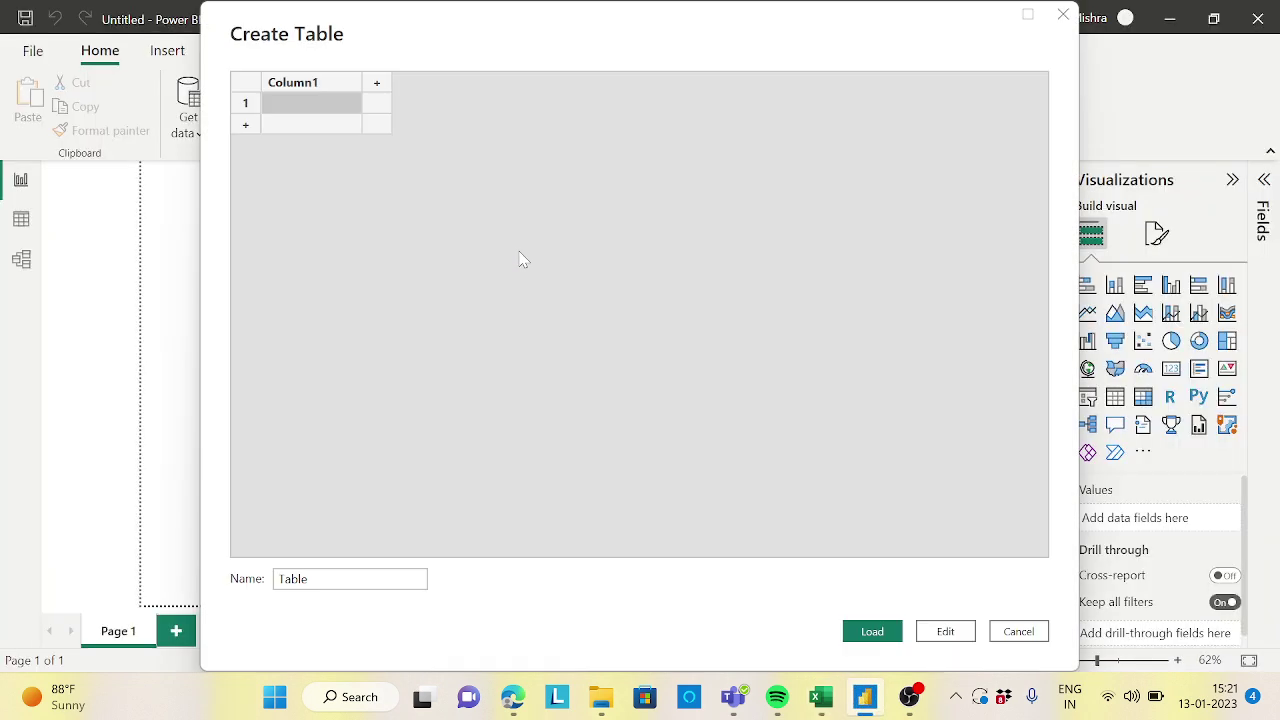
key(ctrl+v)
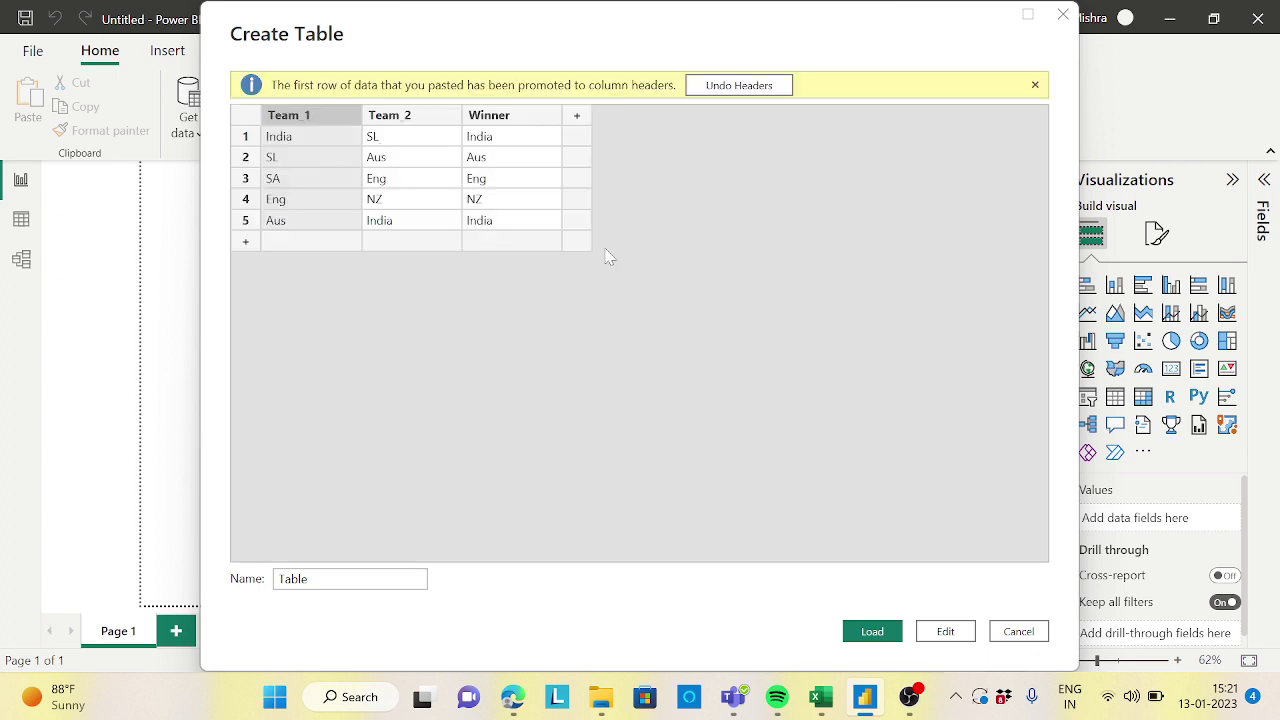
click(1035, 85)
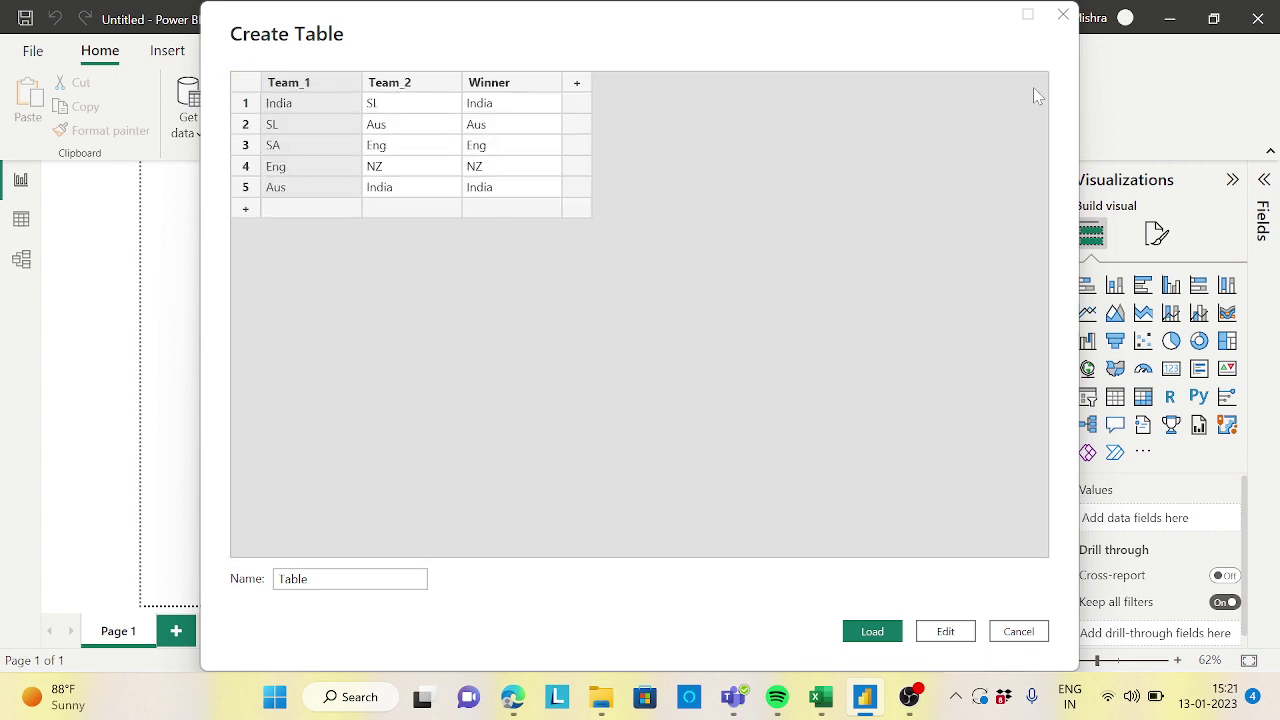
Name the pasted table World Cup and load it into the data model
drag(310, 579, 251, 581)
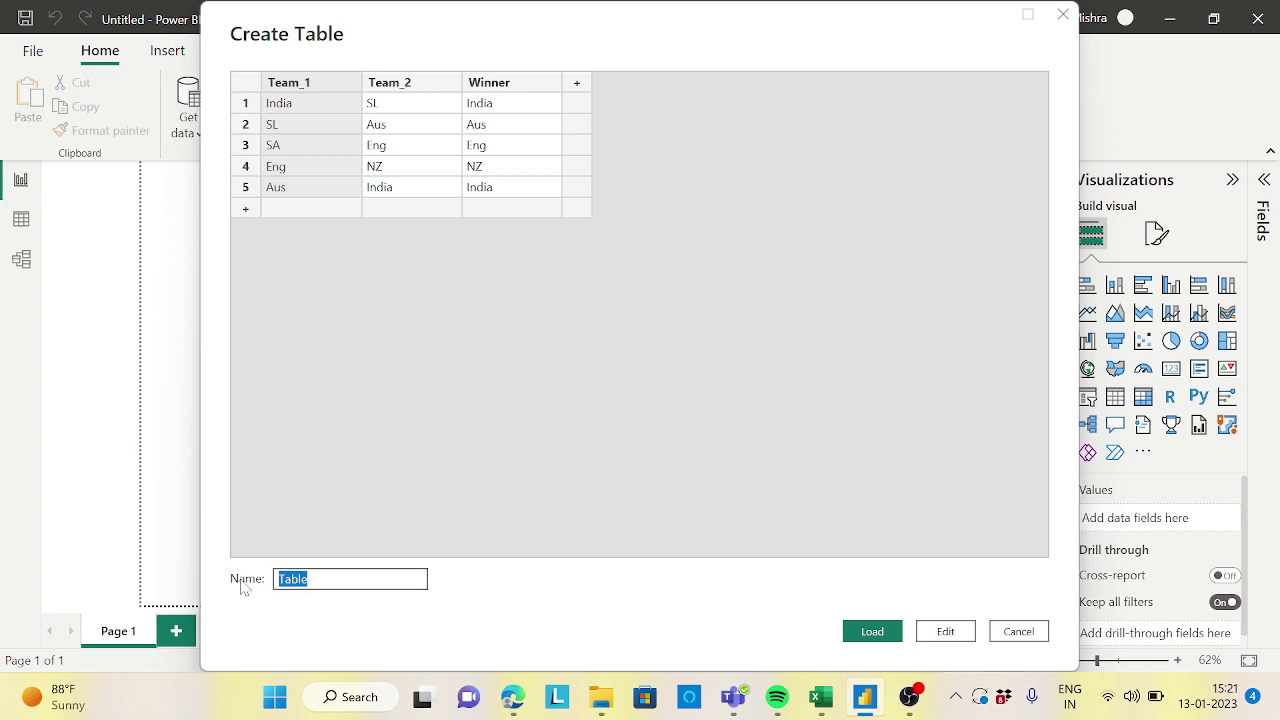
text(World Cup)
click(872, 631)
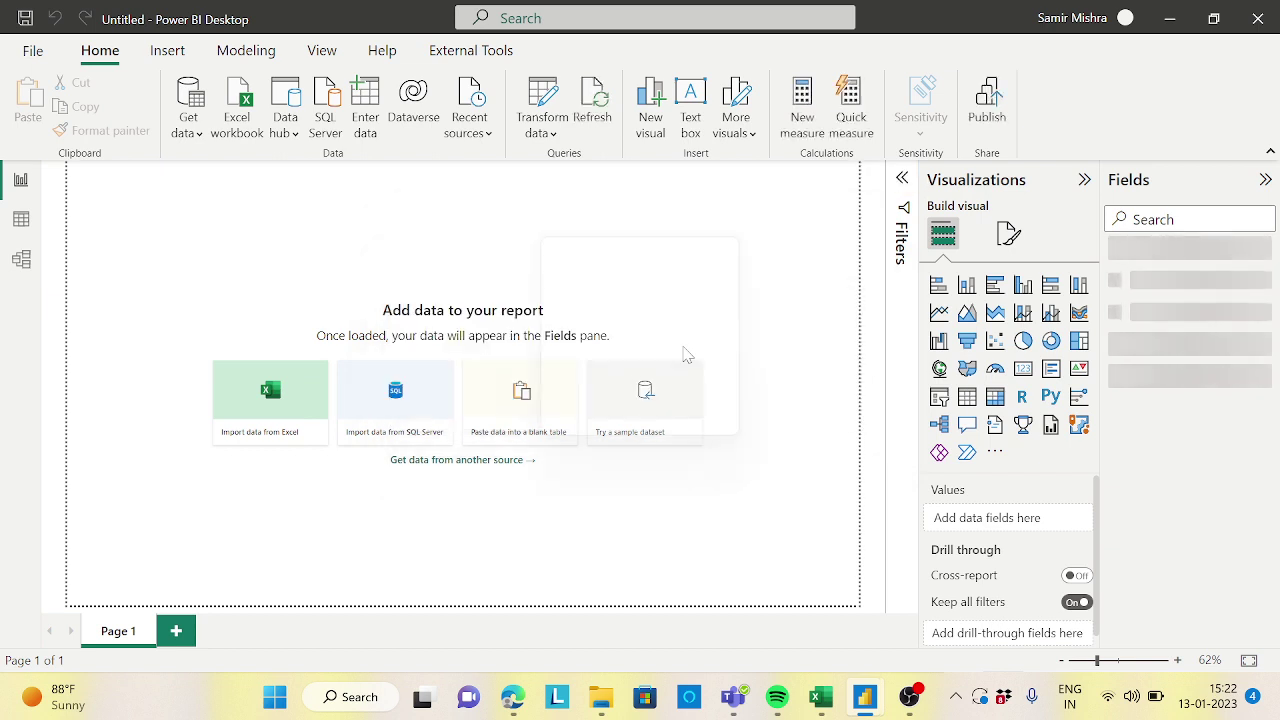
Show the World Cup table's data and examine its Team_1, Team_2 and Winner columns
click(21, 222)
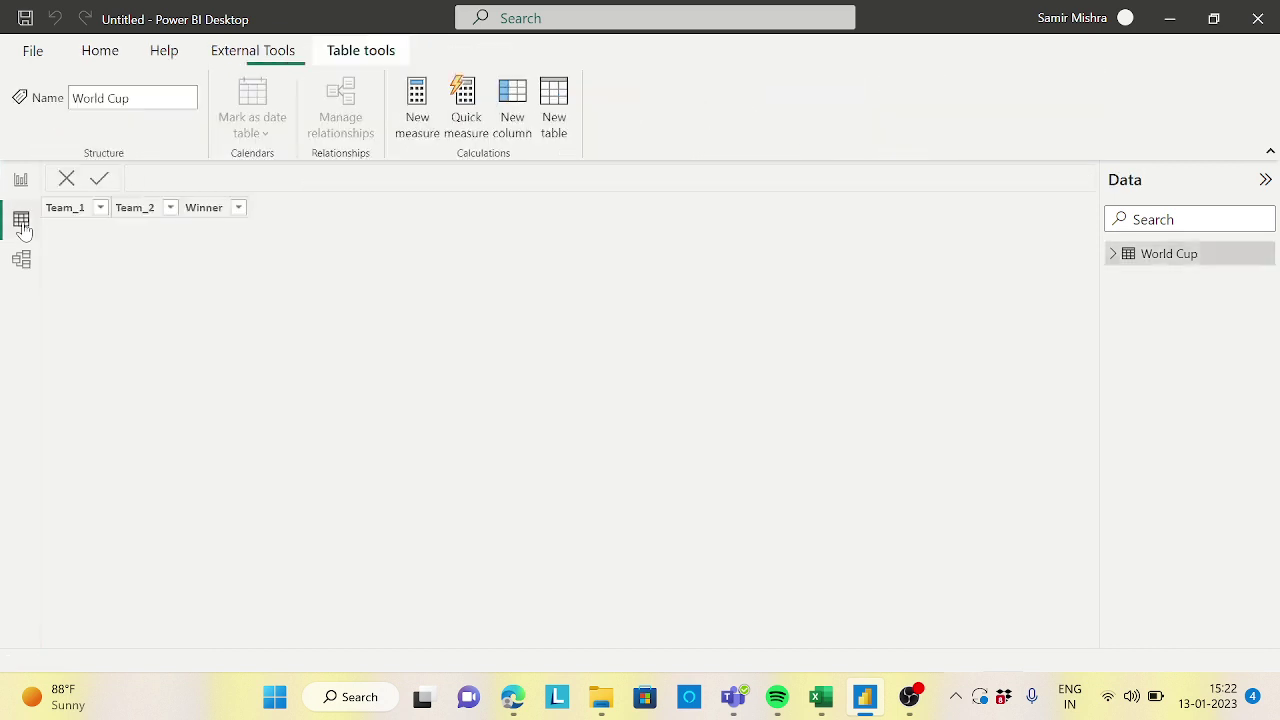
click(1112, 254)
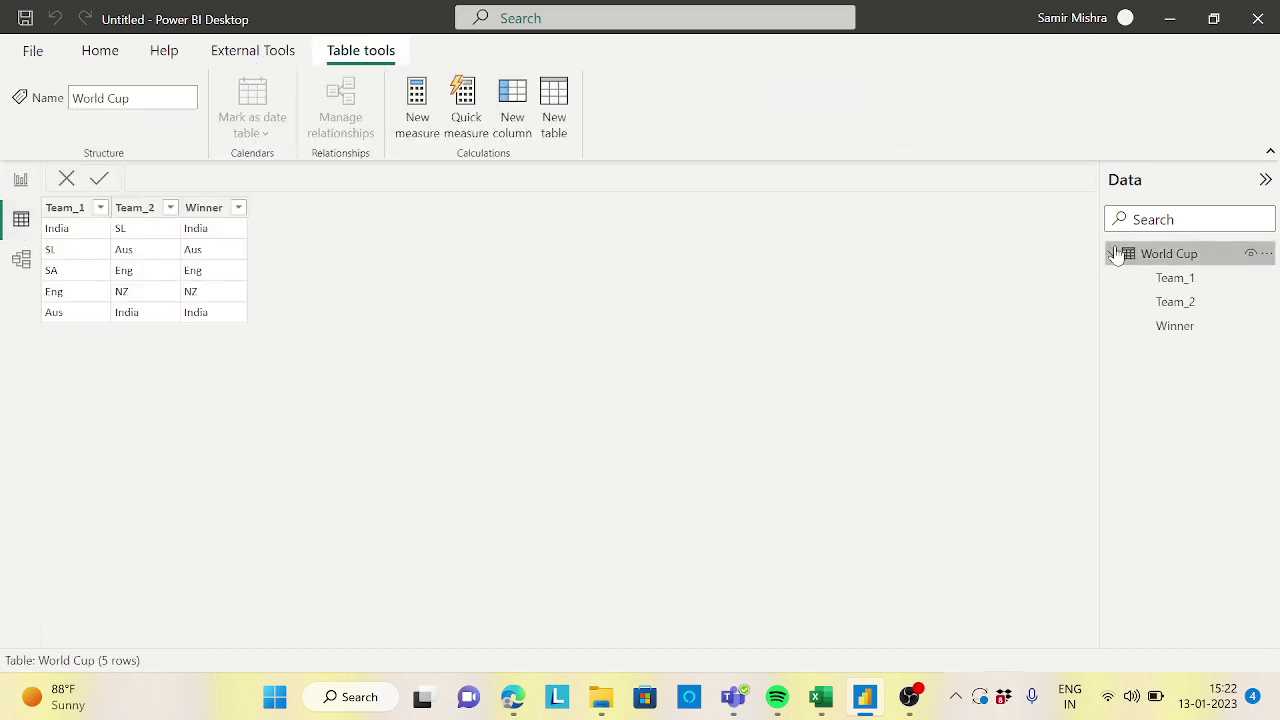
click(1176, 280)
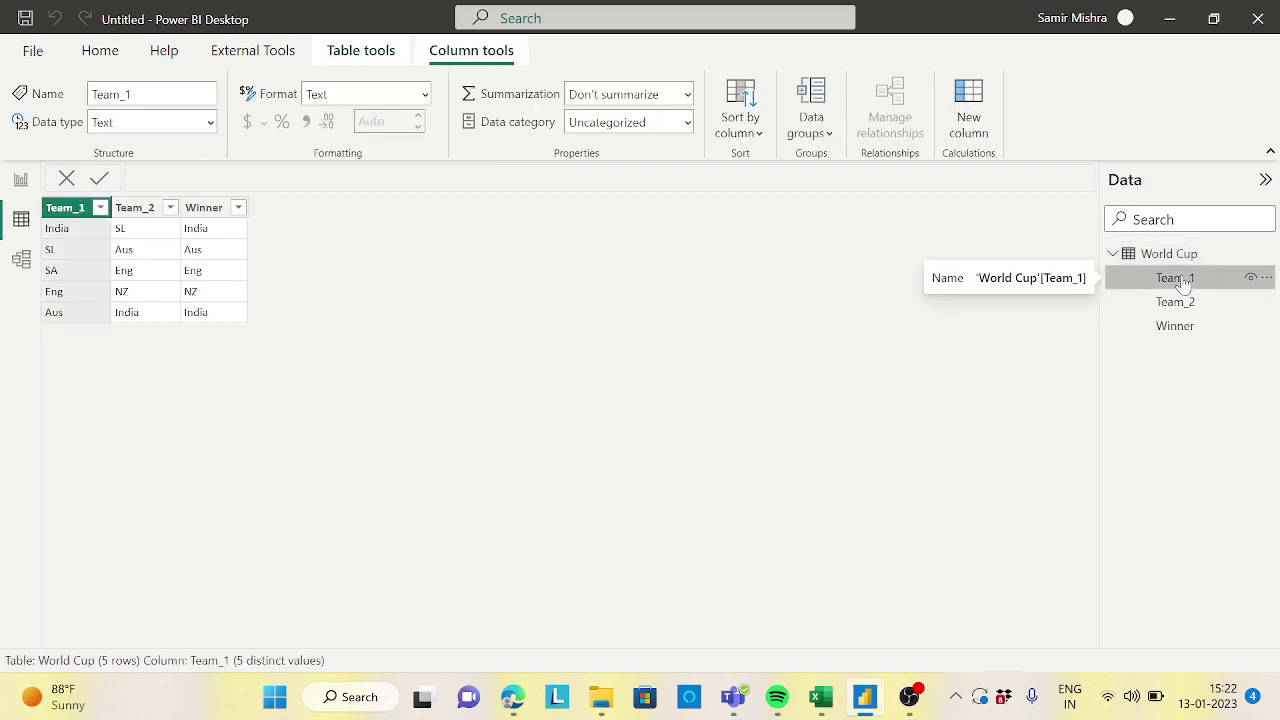
click(1180, 304)
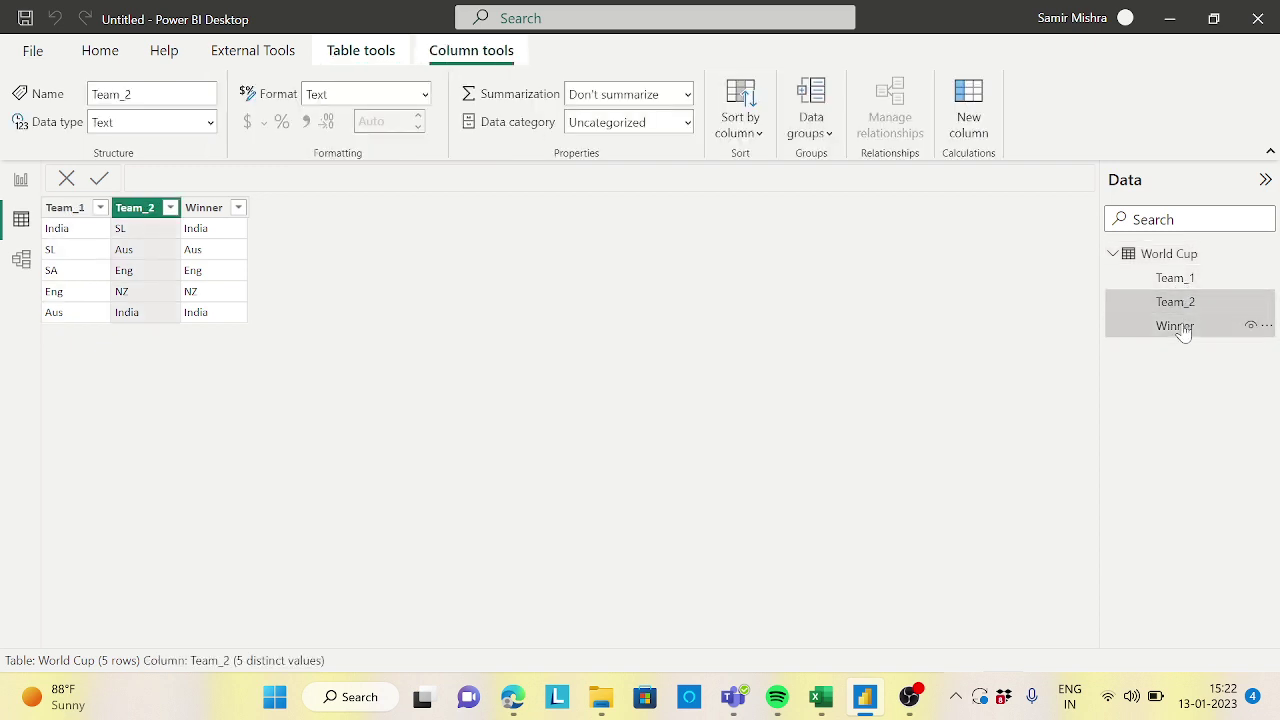
click(1180, 328)
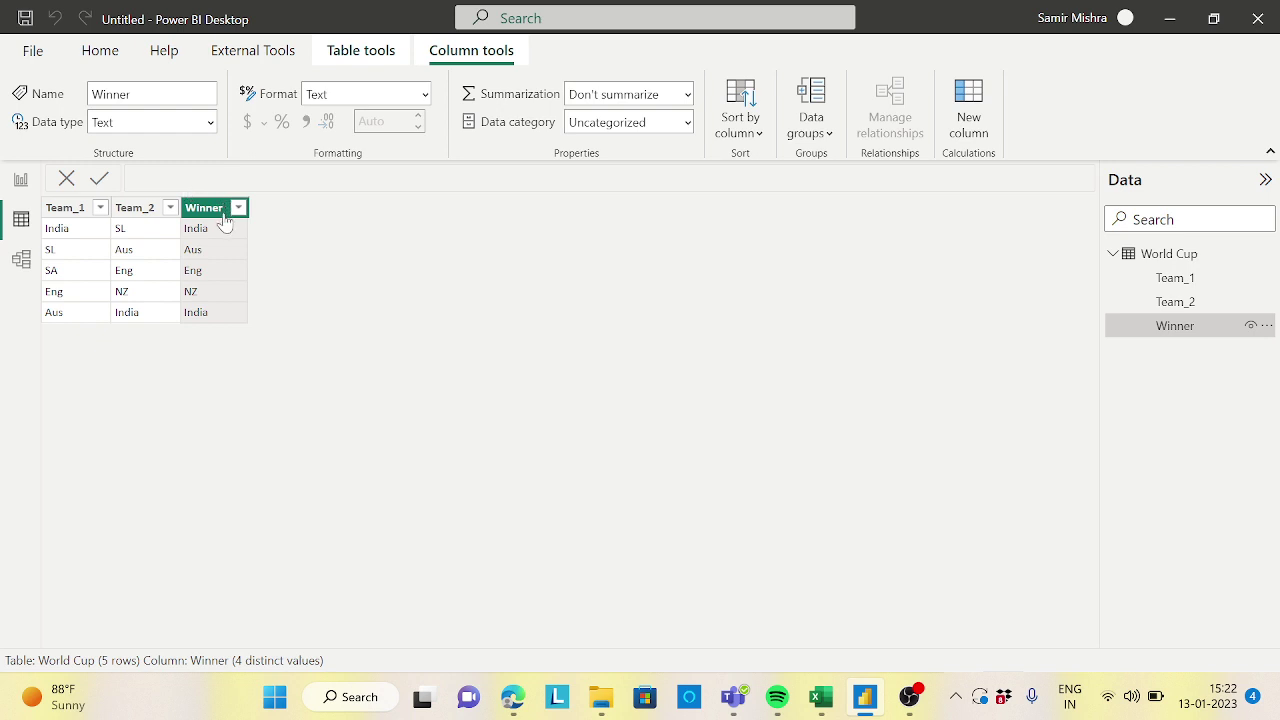
click(73, 238)
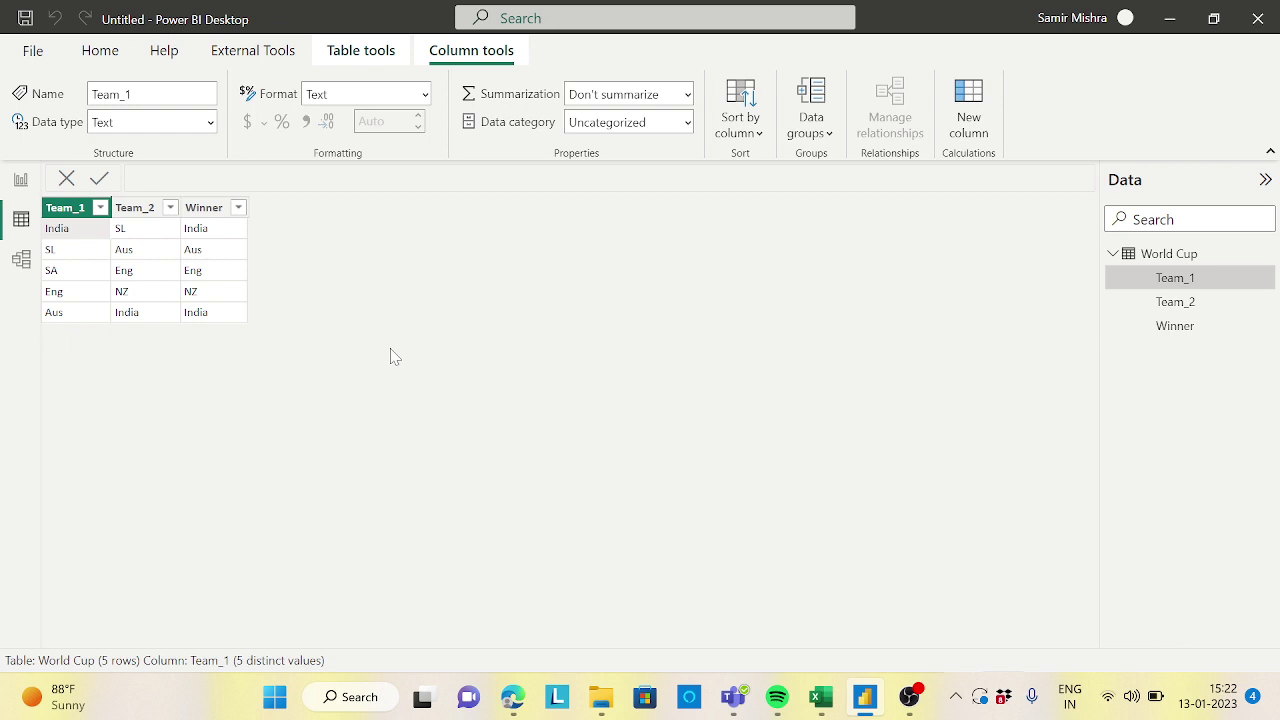
click(132, 207)
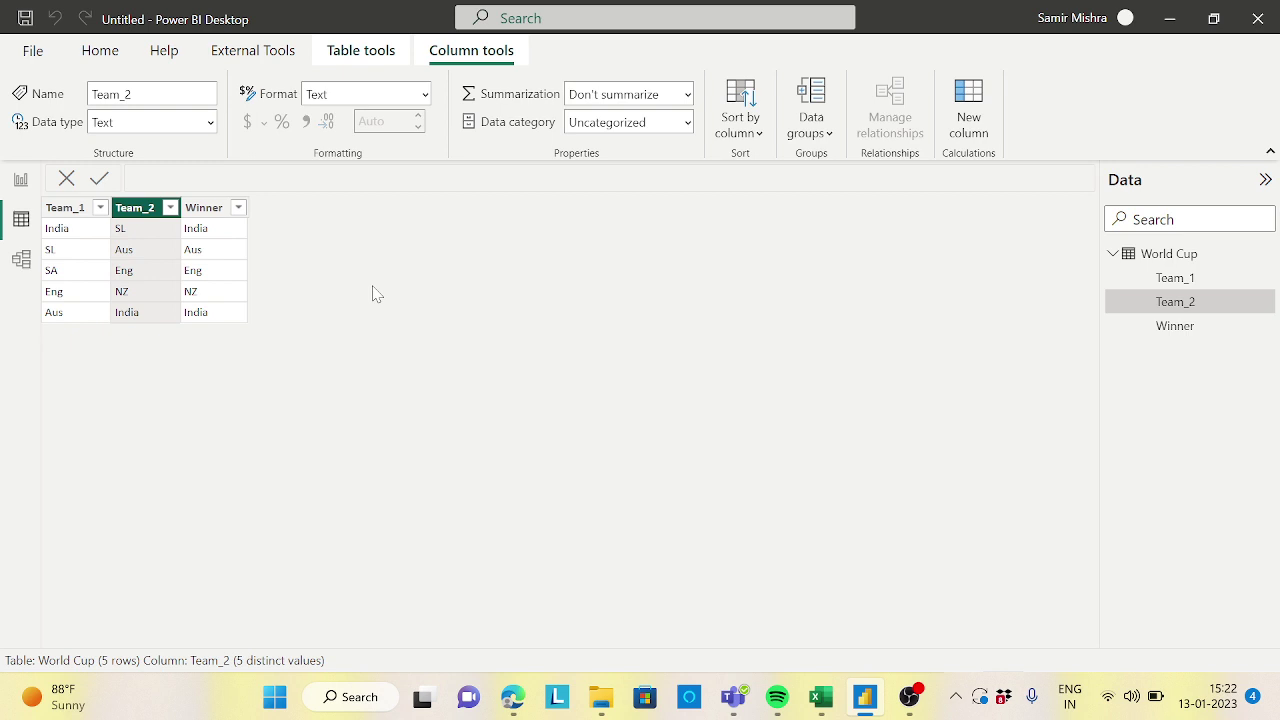
click(72, 210)
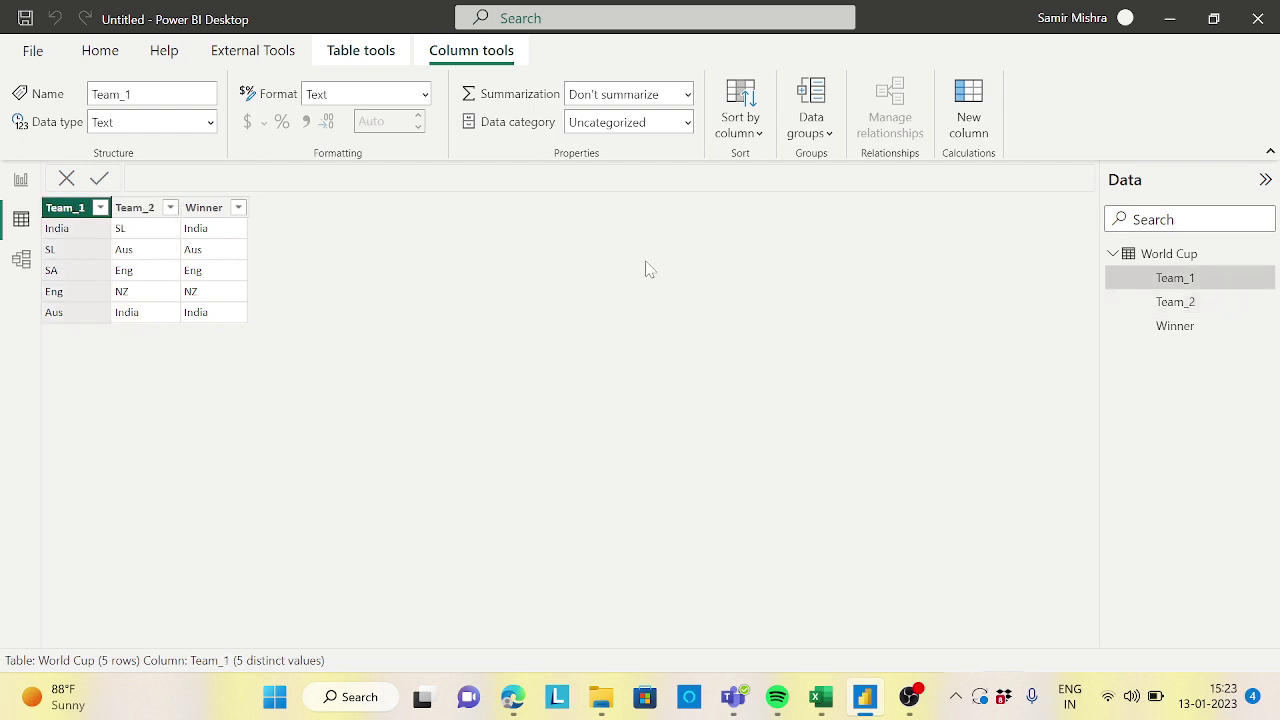
Create a new calculated table and name it First Team in its DAX formula
click(390, 58)
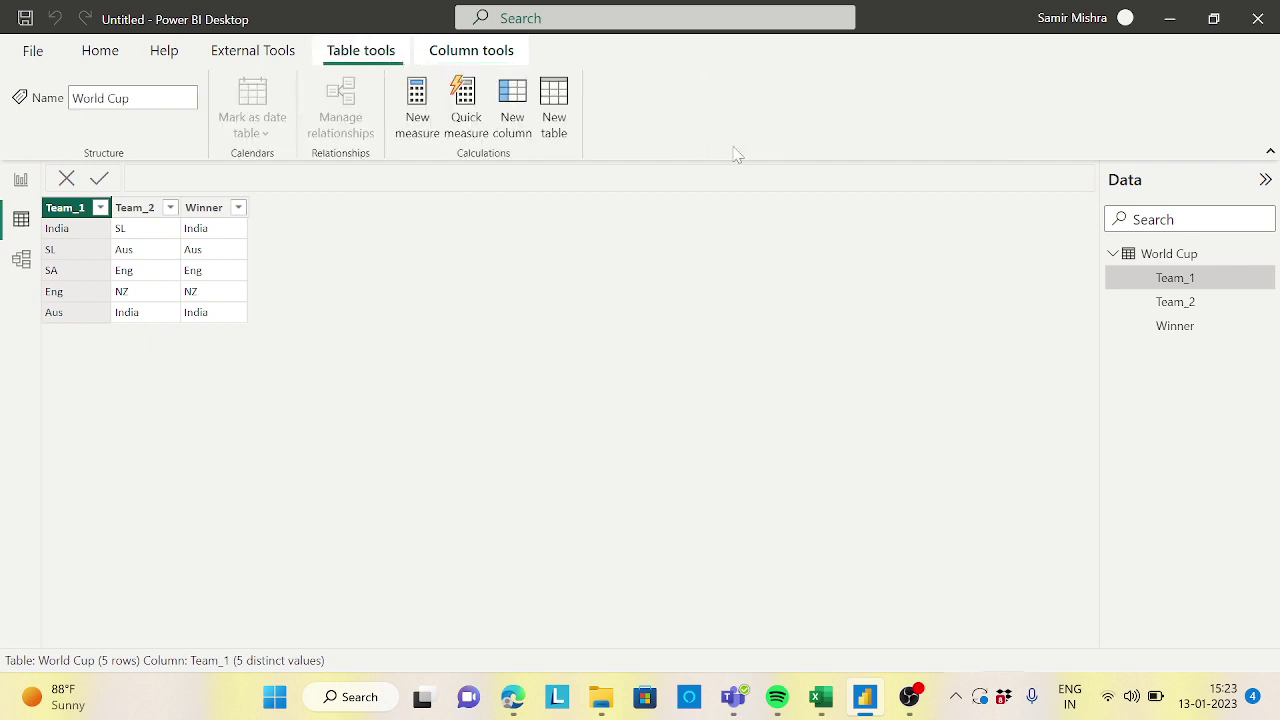
click(554, 105)
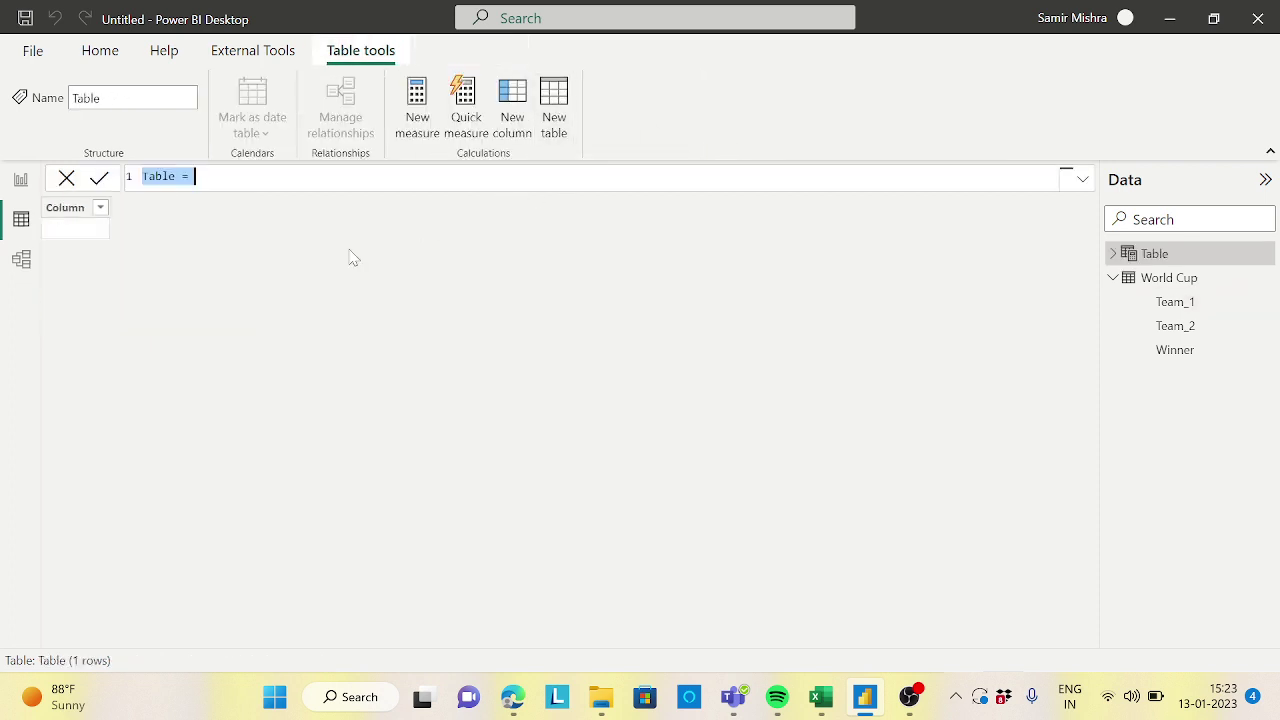
text(Funct)
key(BackSpace)
key(BackSpace)
key(BackSpace)
key(BackSpace)
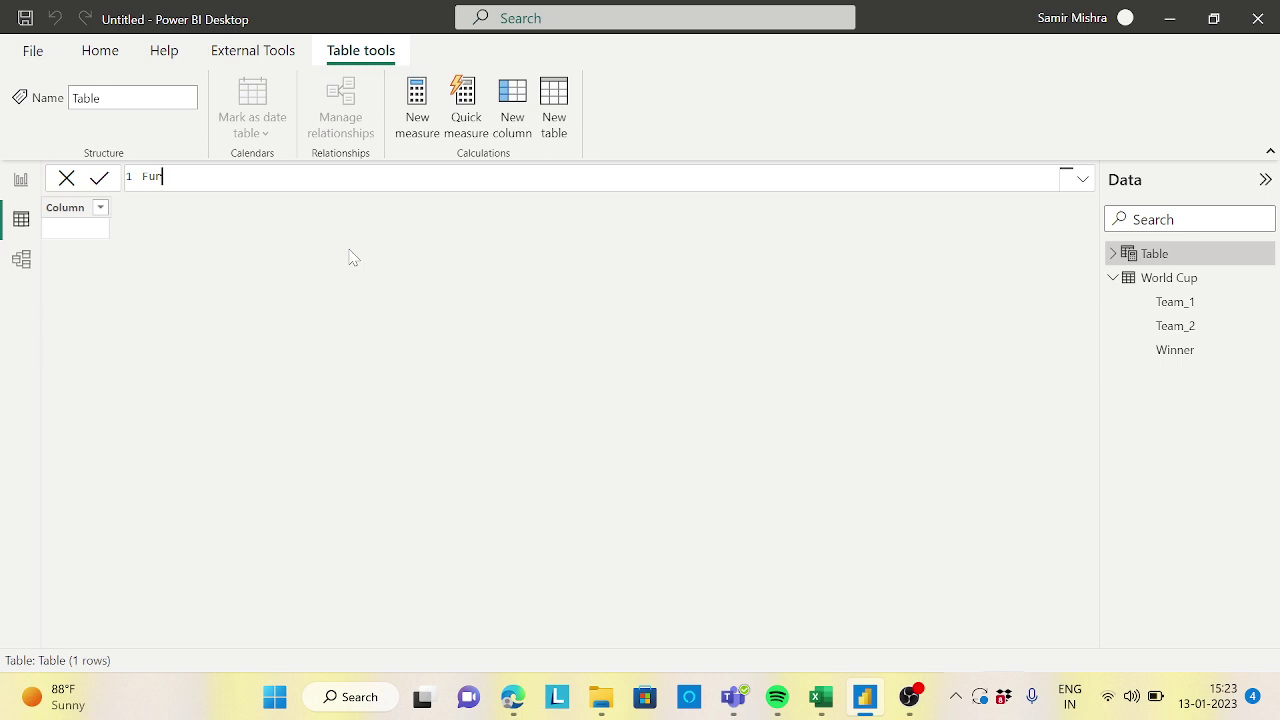
text(irst Team=)
key(shift+Return)
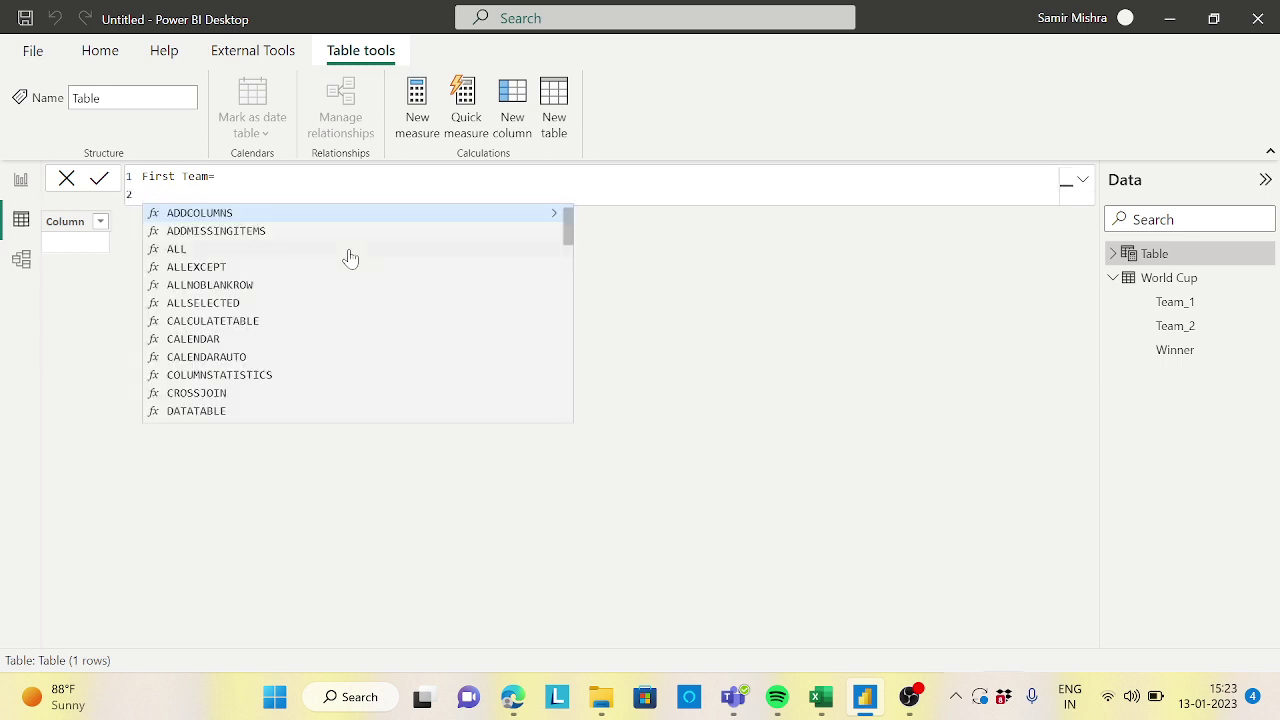
Begin the First Team expression with SELECTCOLUMNS, using 'World Cup' as the source table
text(sel)
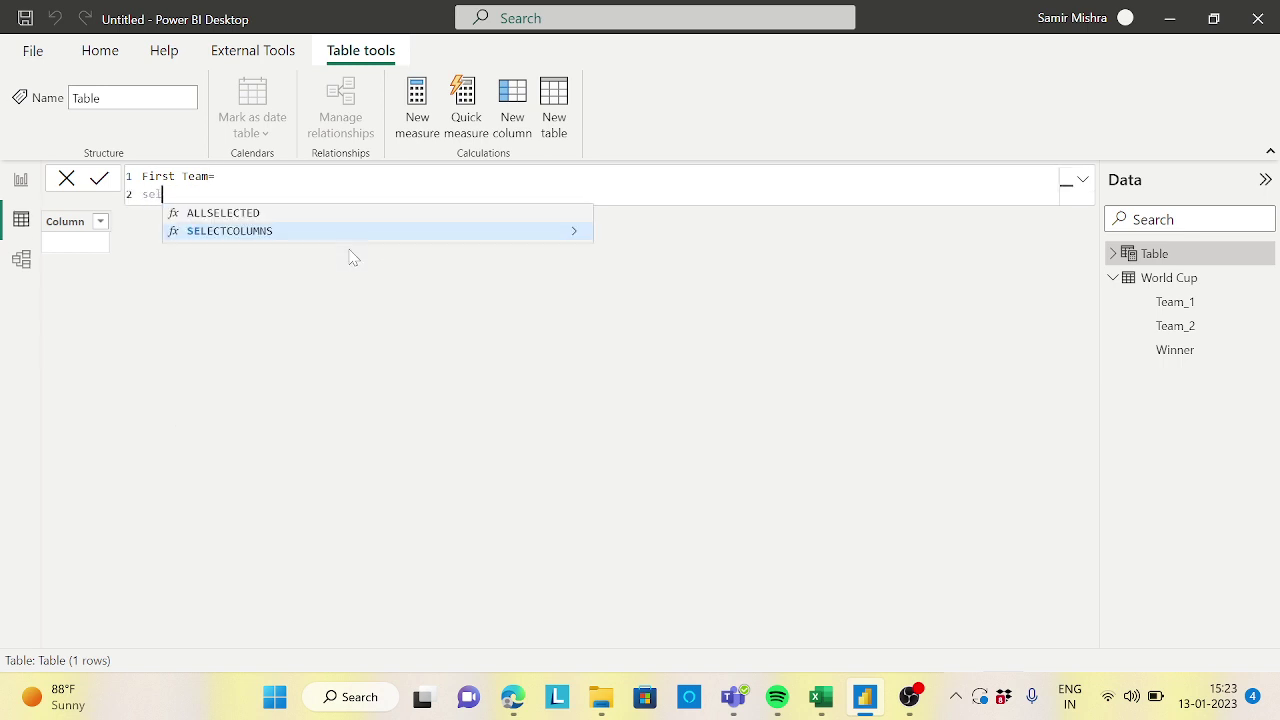
click(260, 231)
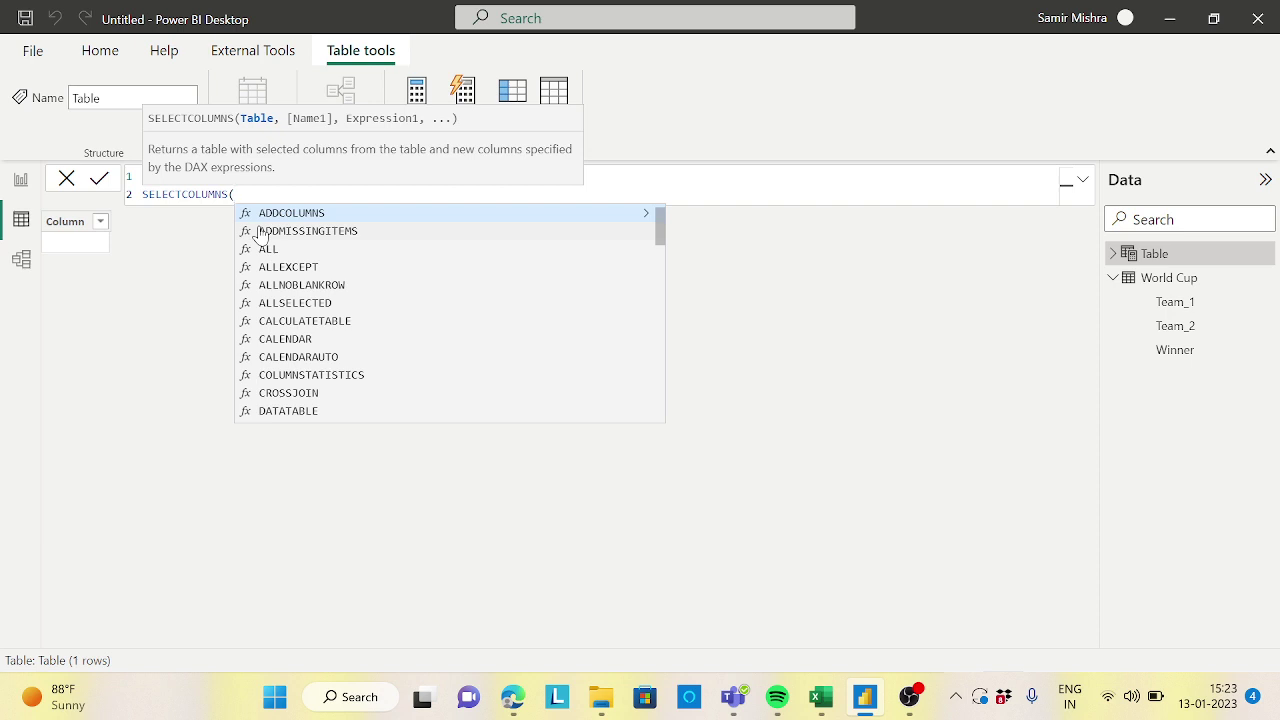
key(shift+Return)
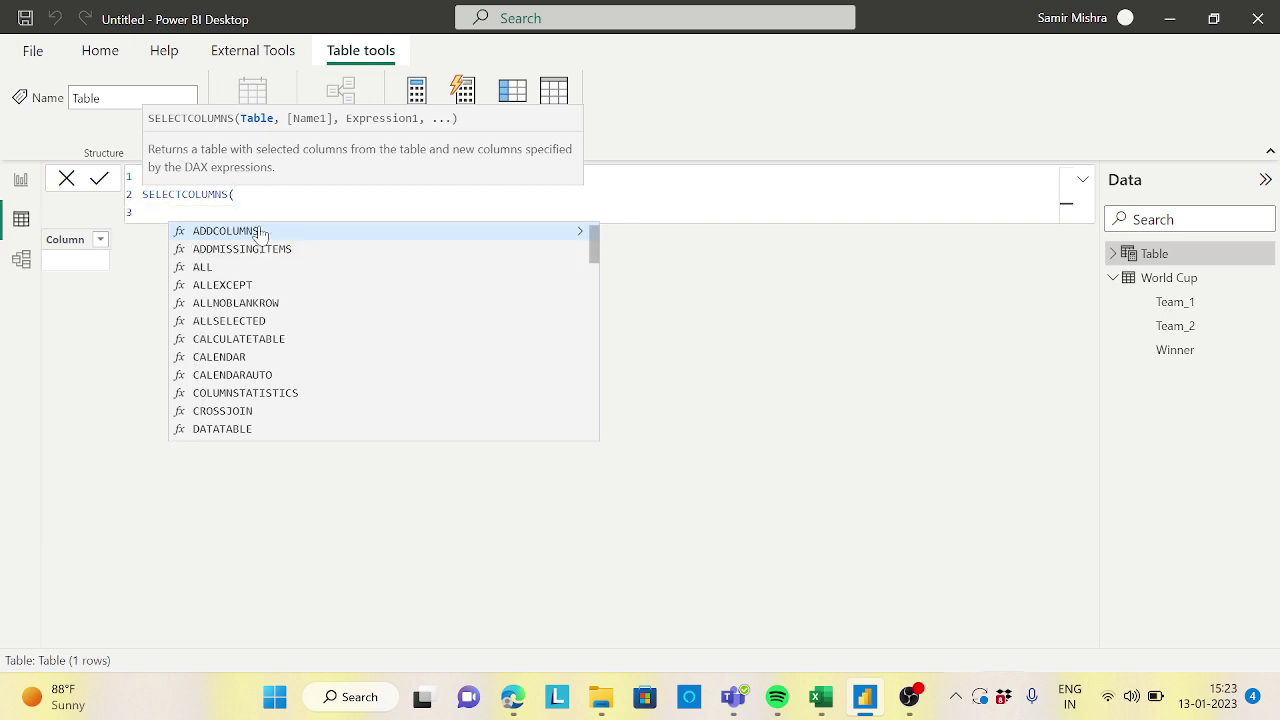
text(wor)
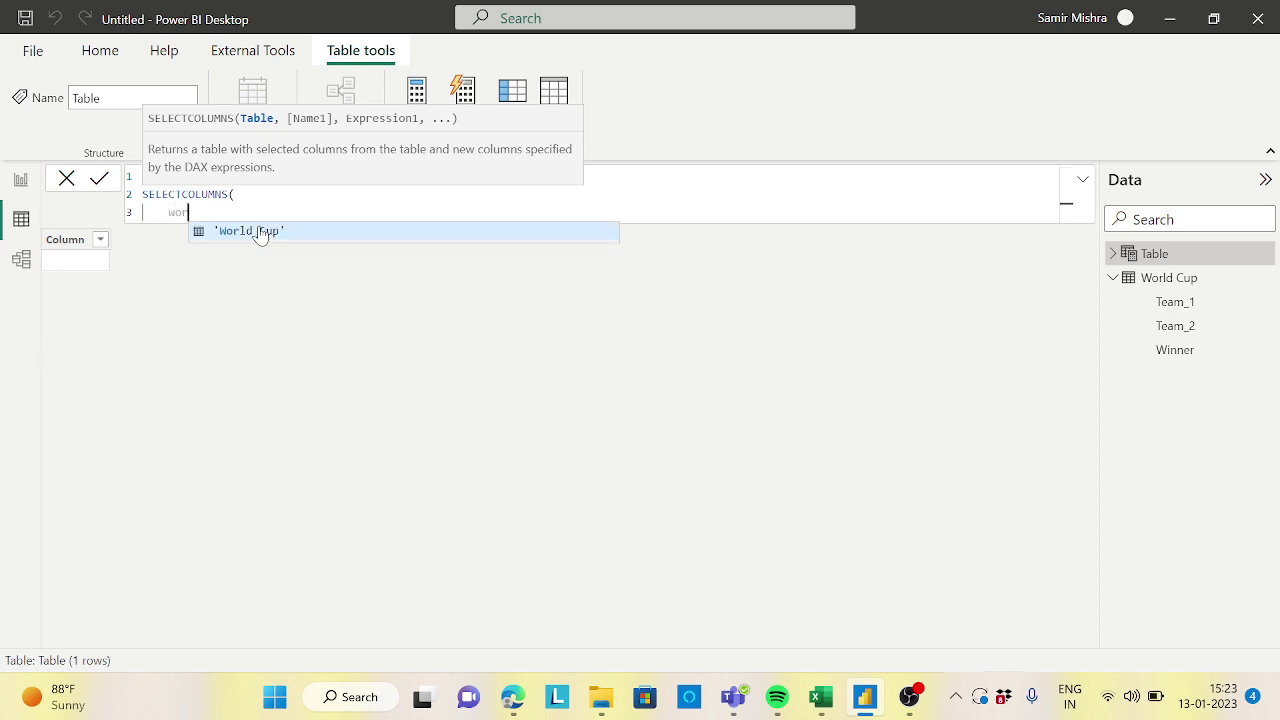
click(260, 233)
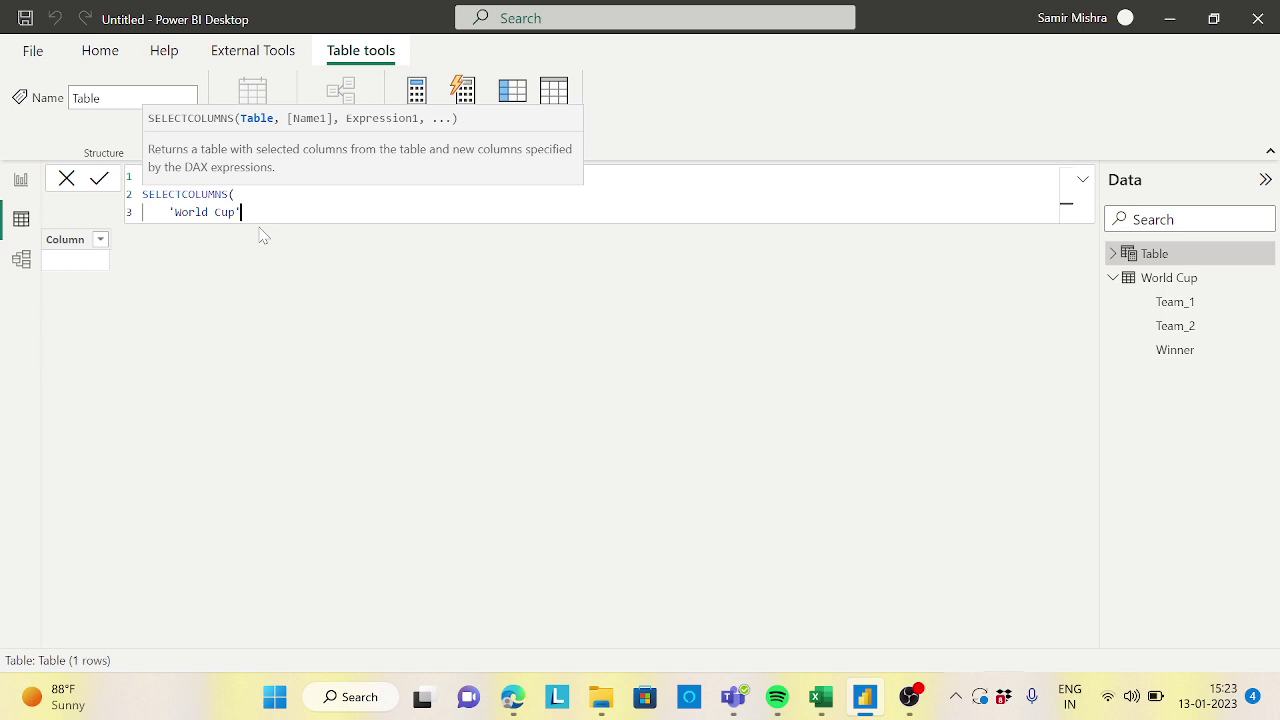
text(,)
key(shift+Return)
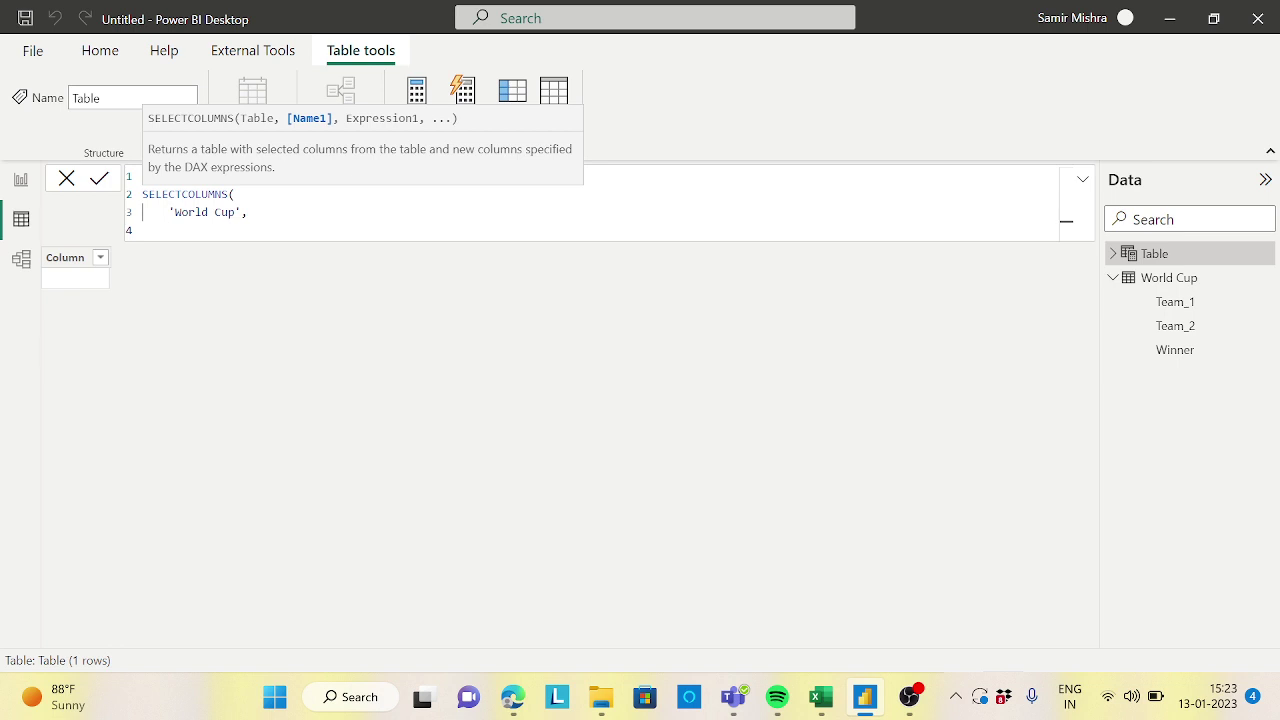
Check the Team_1 column in the Excel workbook, and add a "Team Name" column returning 'World Cup'[Team_1] to the Power BI formula
key(alt+Tab)
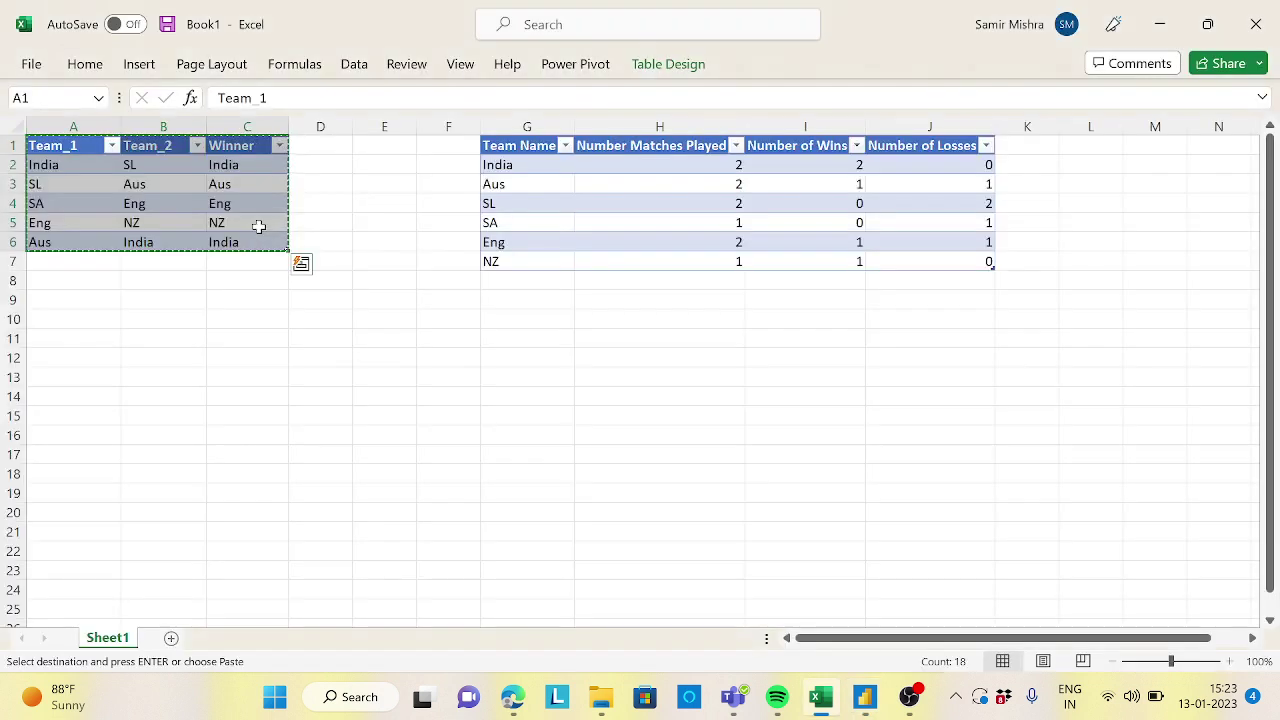
click(75, 164)
click(75, 148)
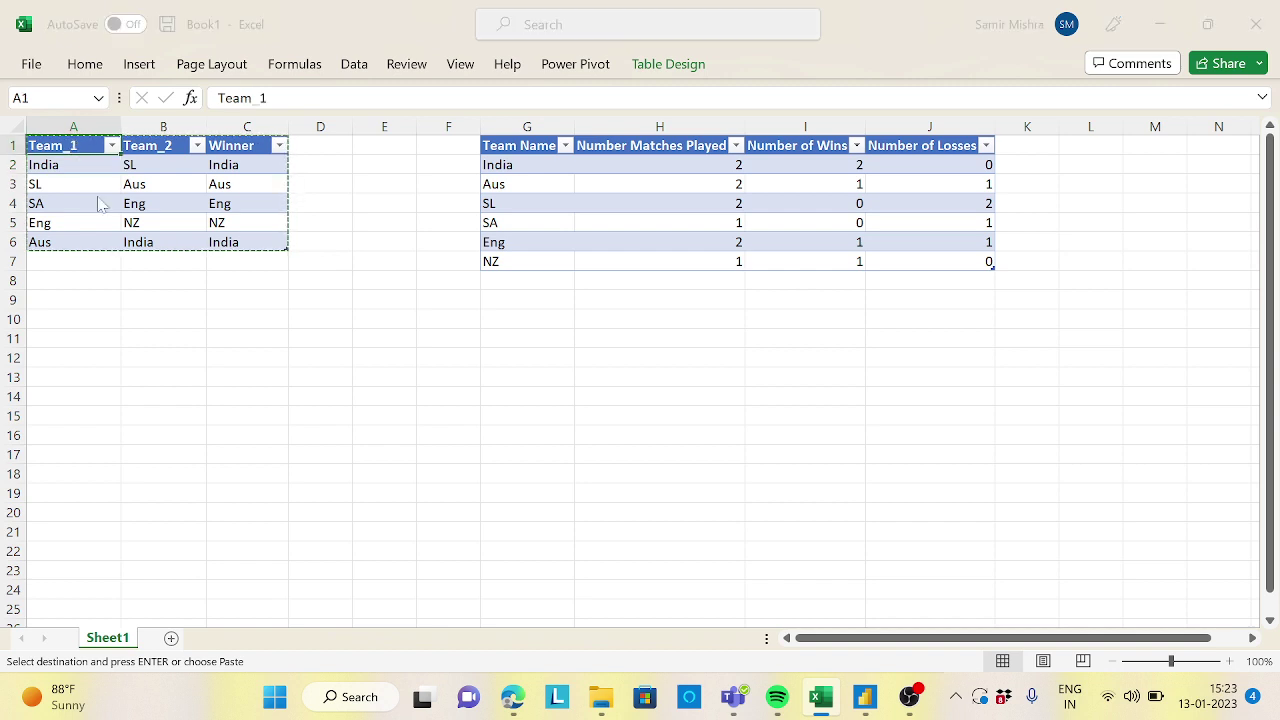
key(alt+Tab)
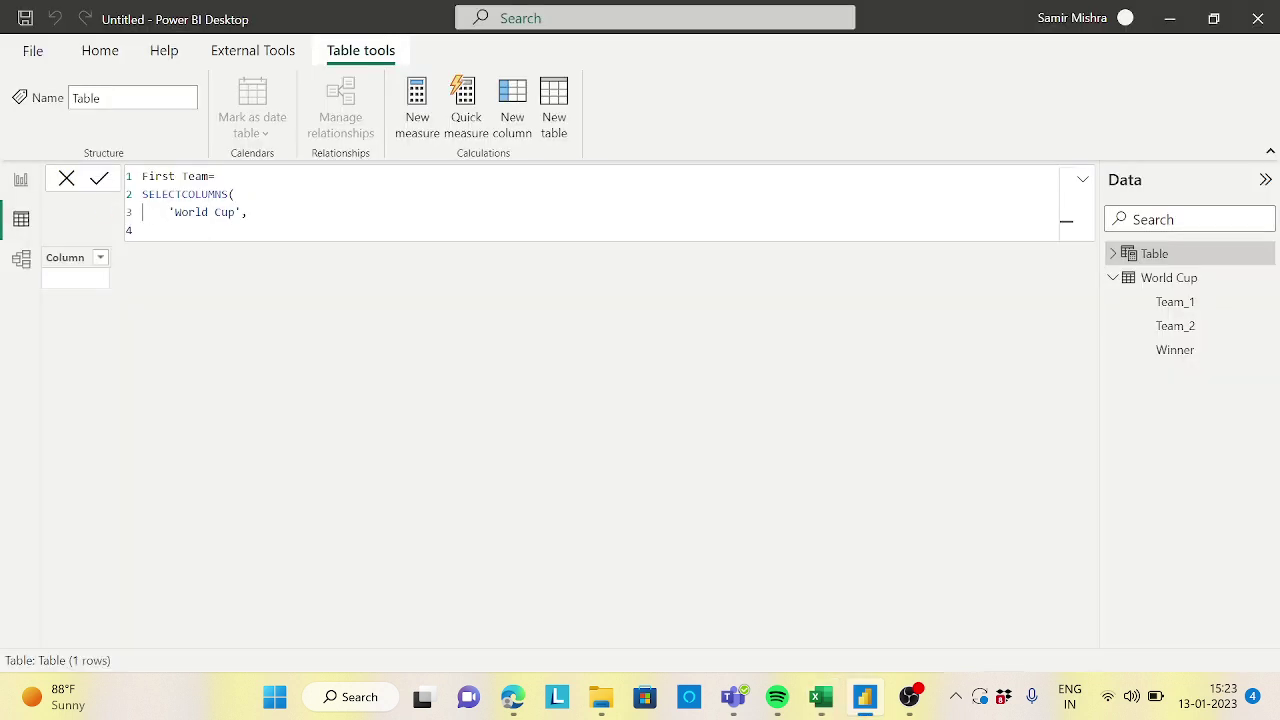
text("Team Name",)
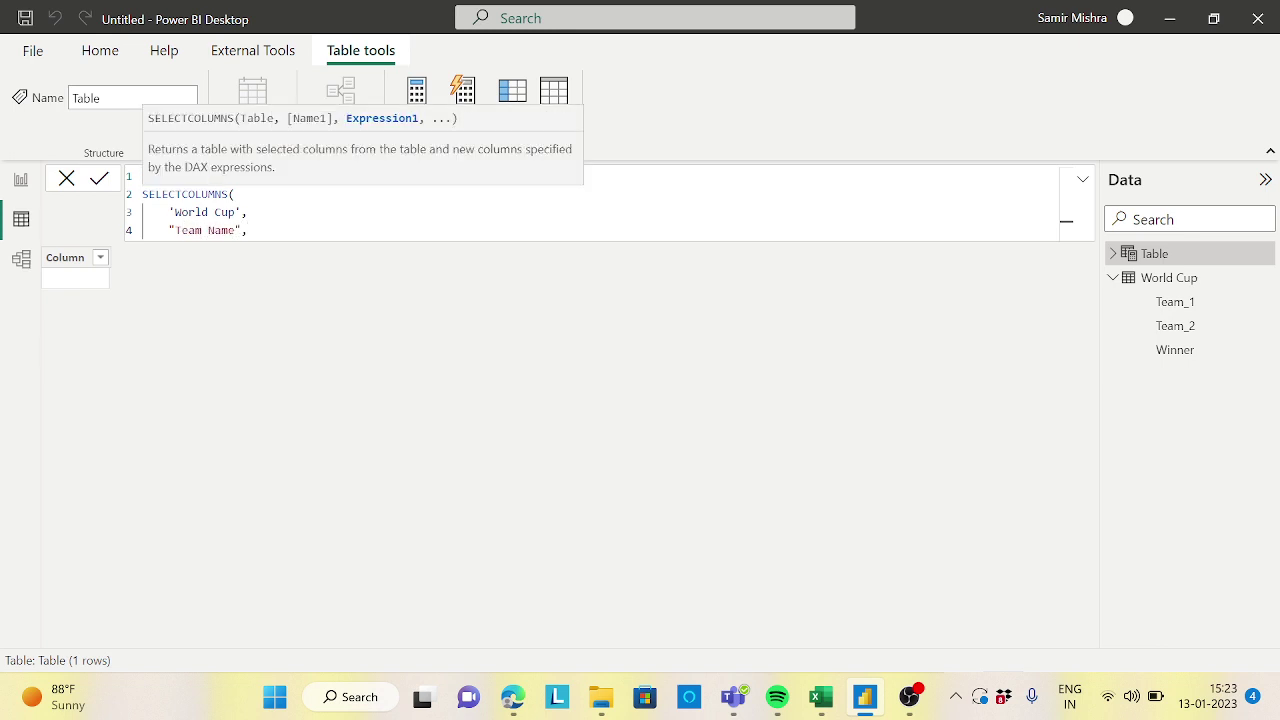
text(tea)
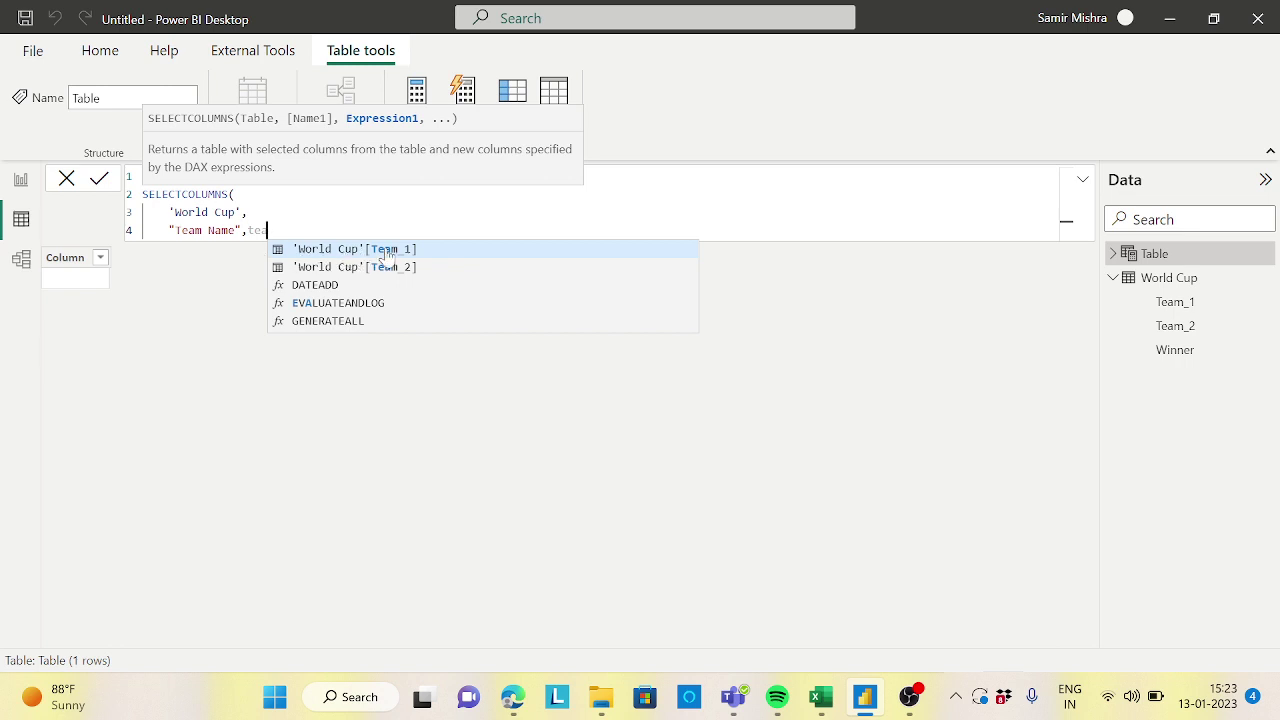
click(385, 255)
text(,)
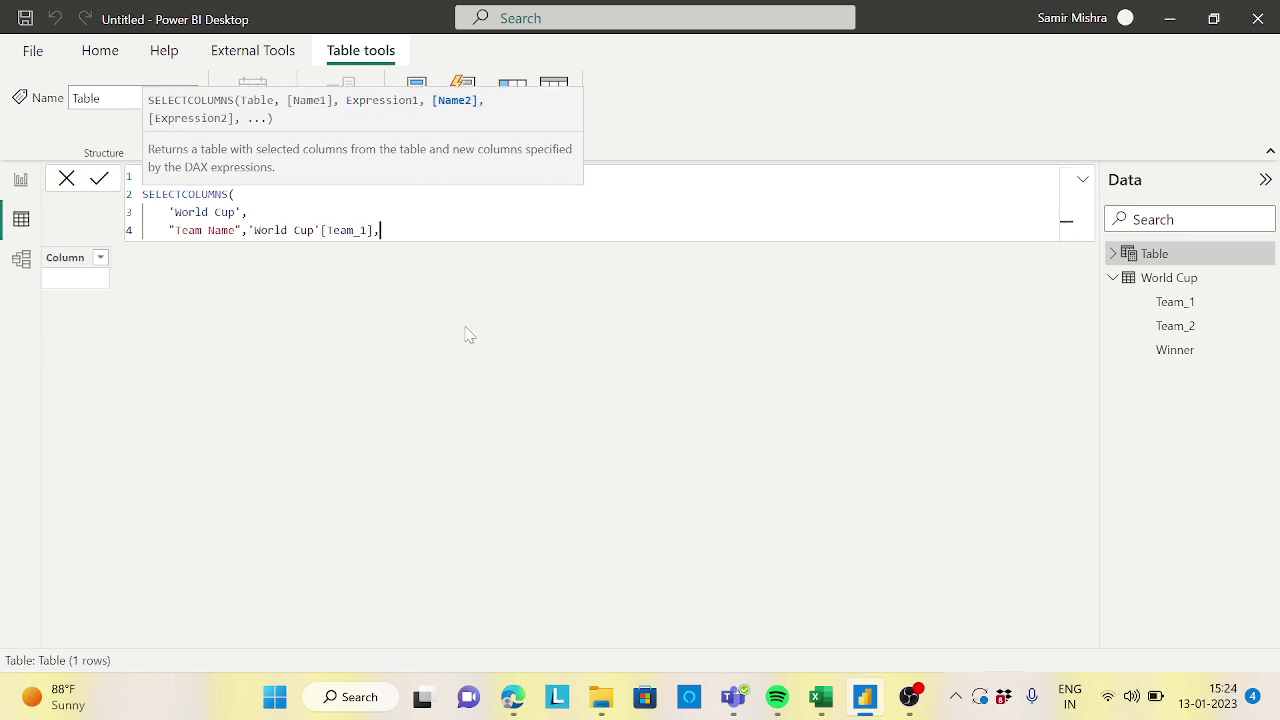
key(shift+Return)
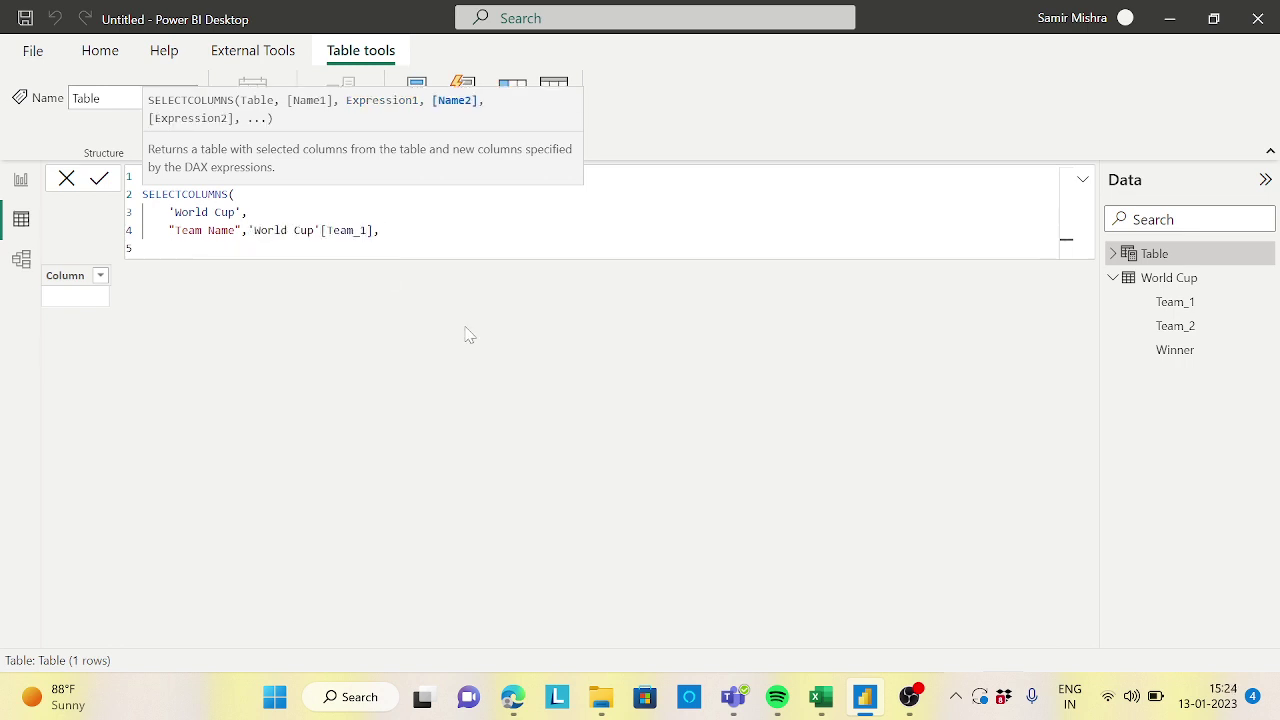
Add a "Win Flag" column with IF('World Cup'[Team_1]='World Cup'[Winner],1,0), close the SELECTCOLUMNS expression and commit the table
text("Win Flag",IF()
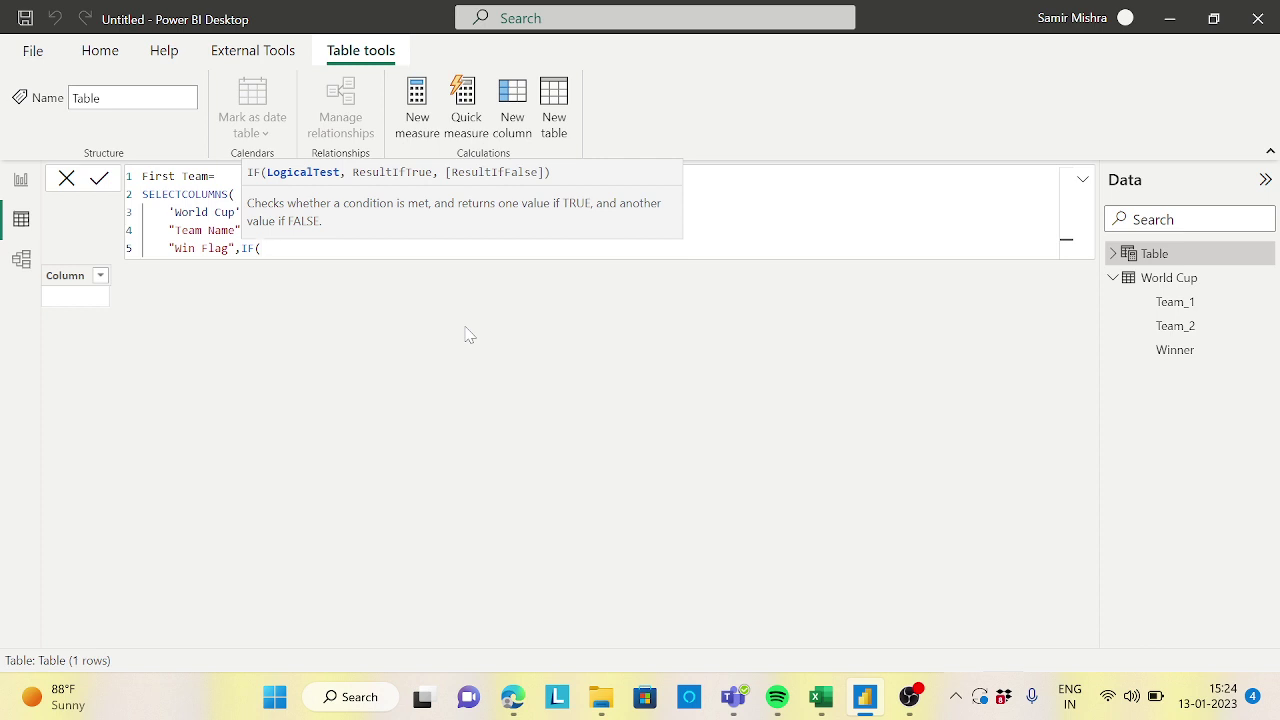
text(team)
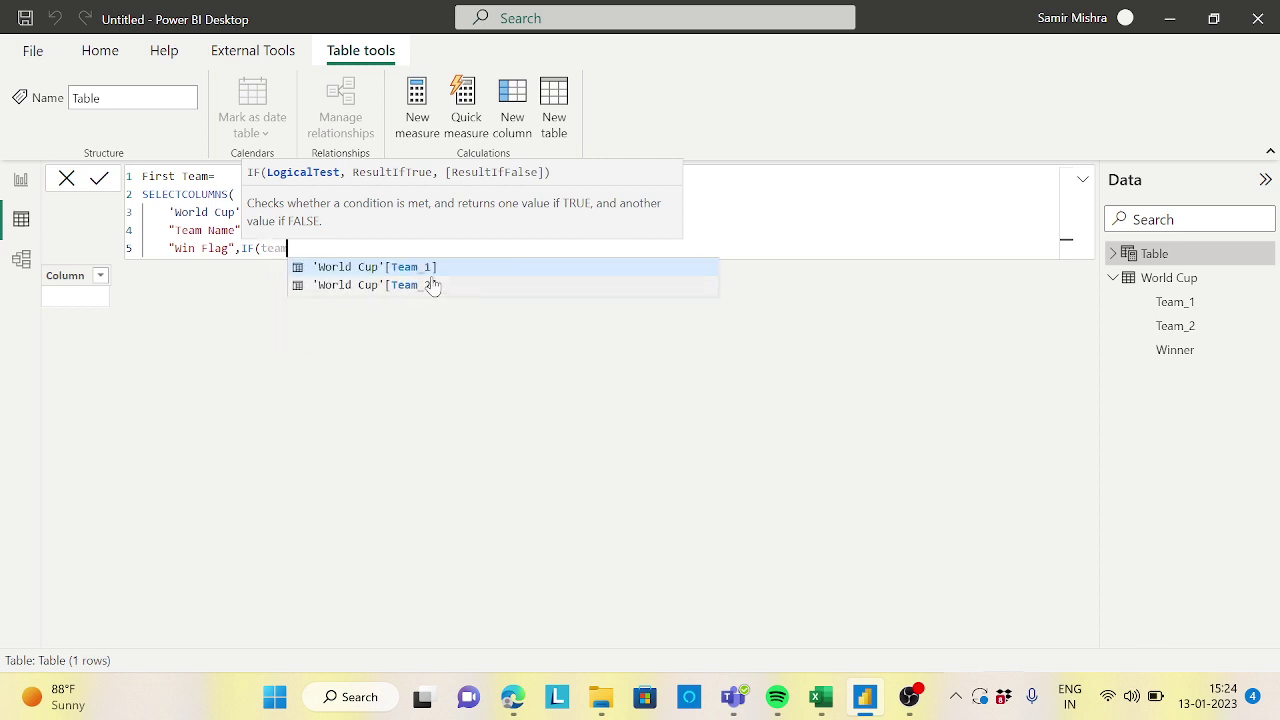
key(Tab)
text(=win)
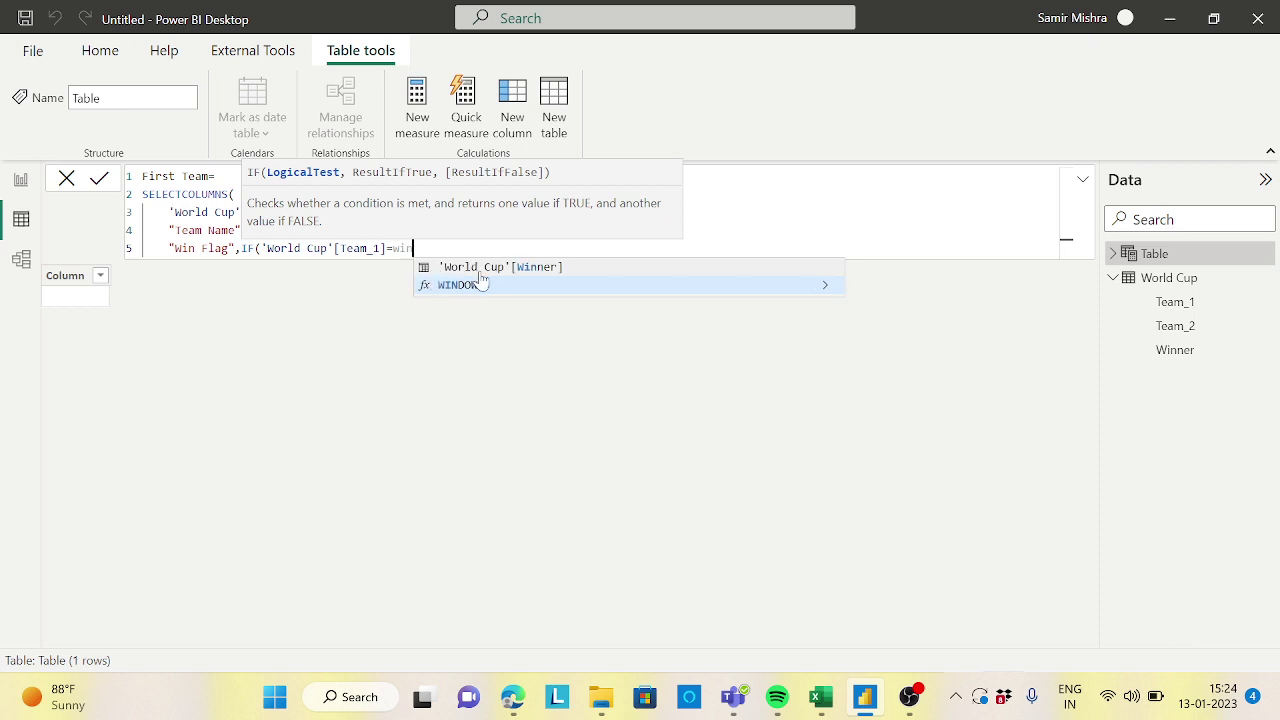
key(Tab)
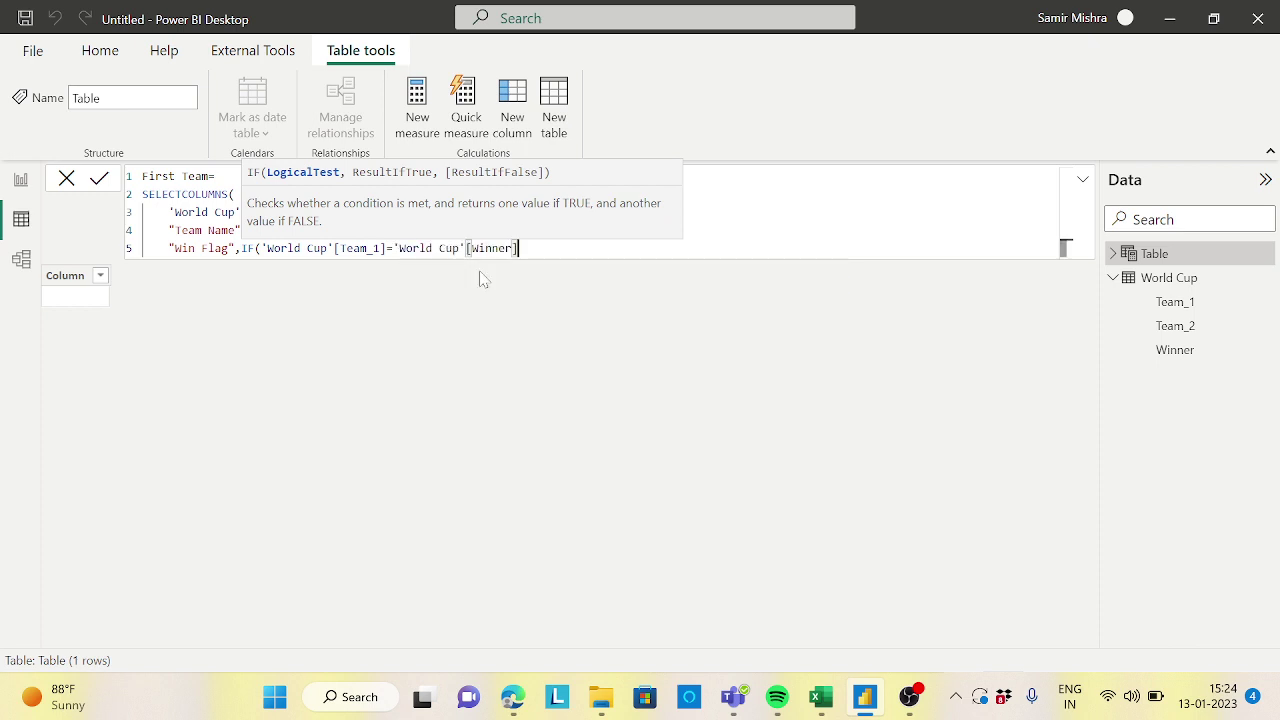
text(,)
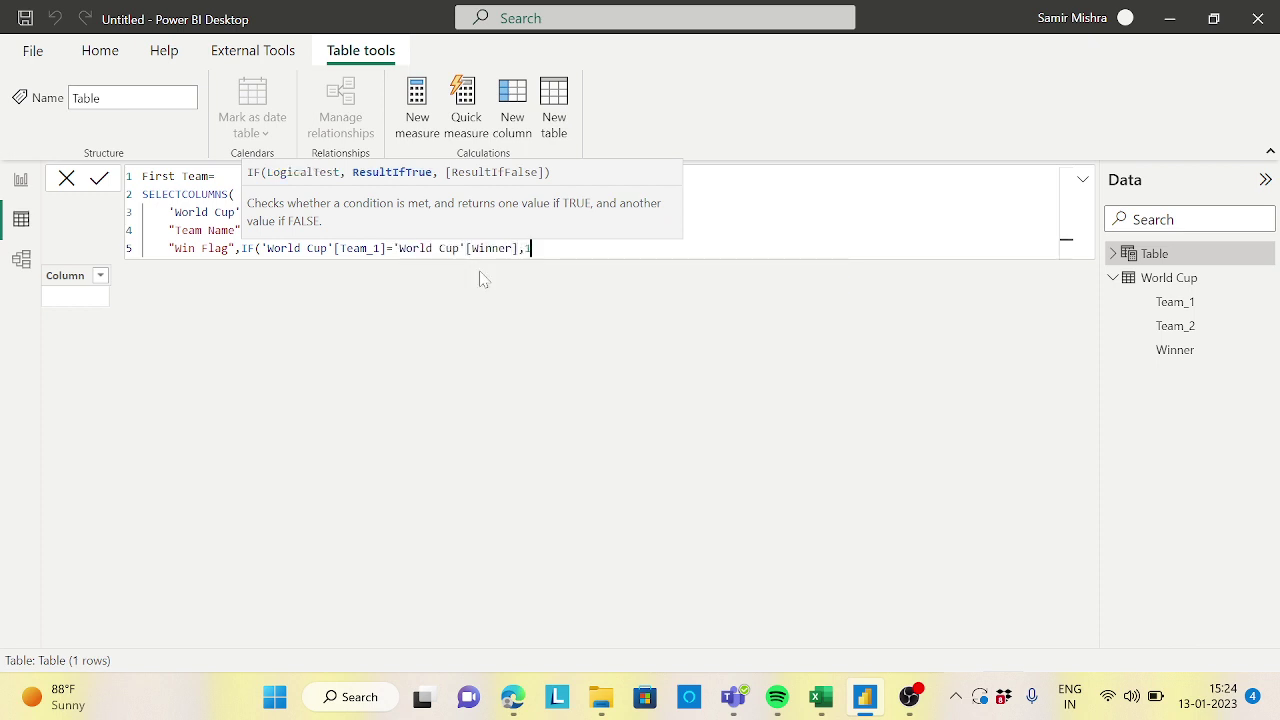
text(1,0))
key(shift+Return)
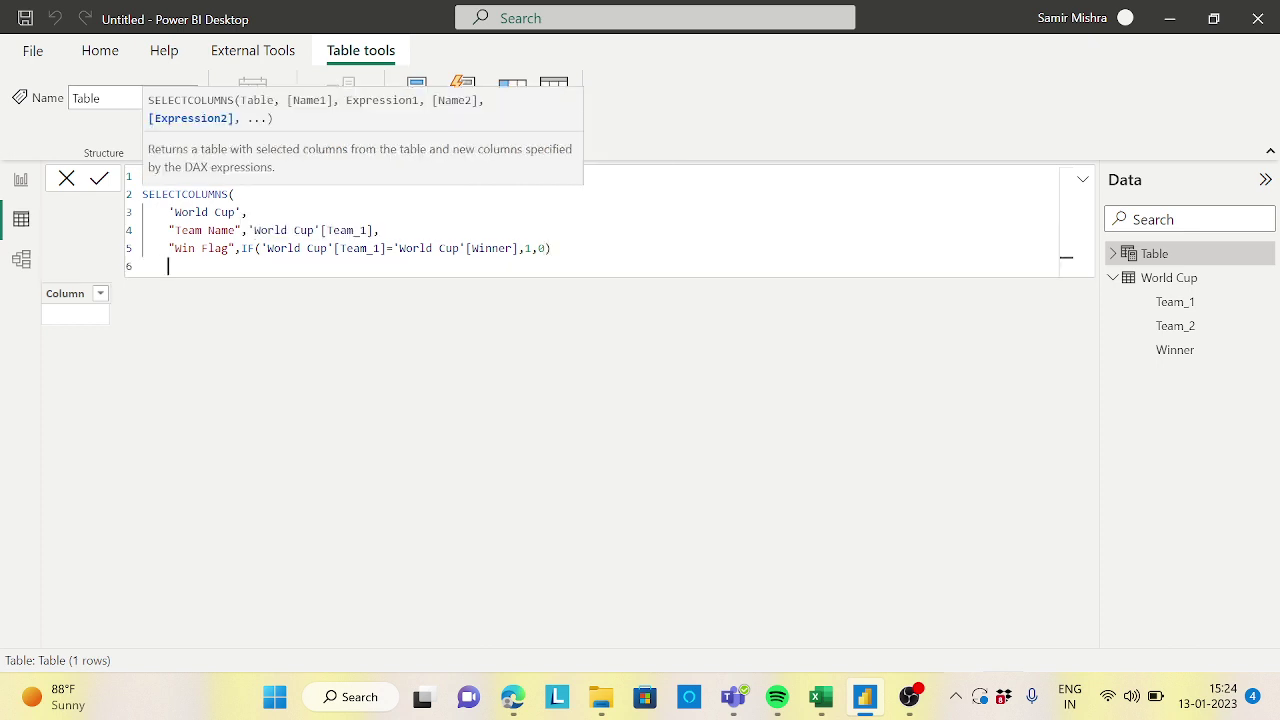
text())
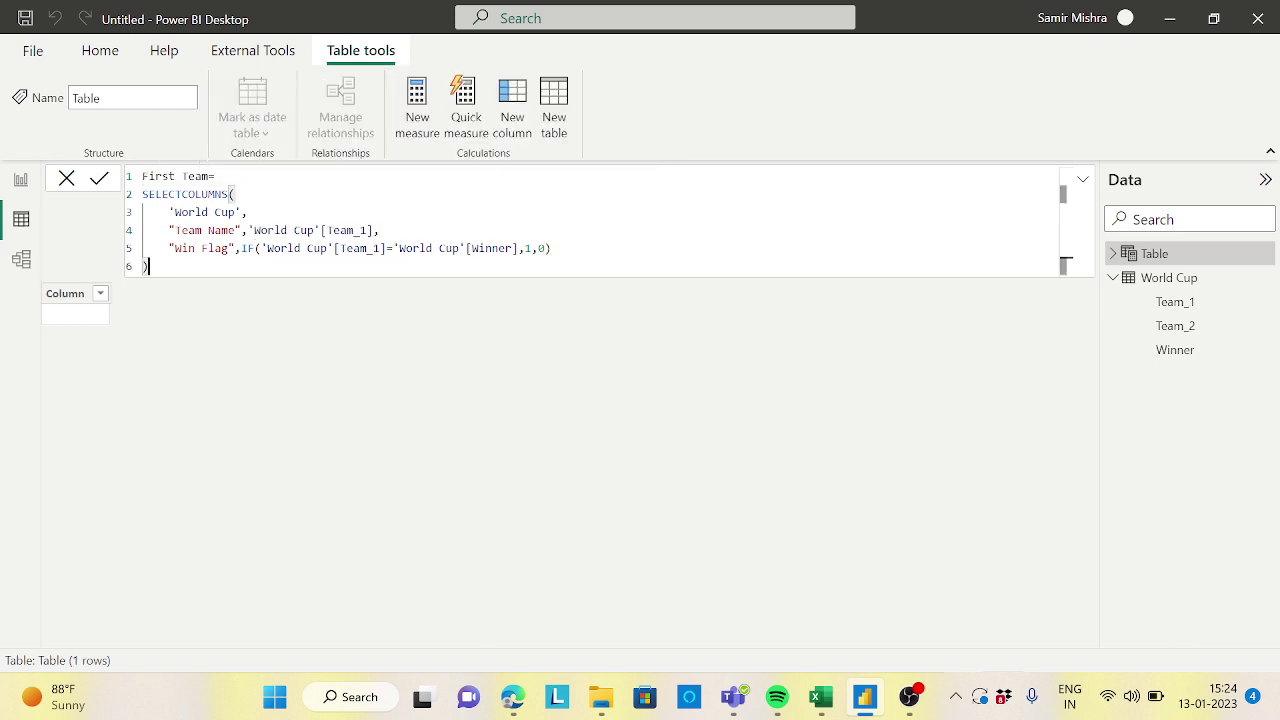
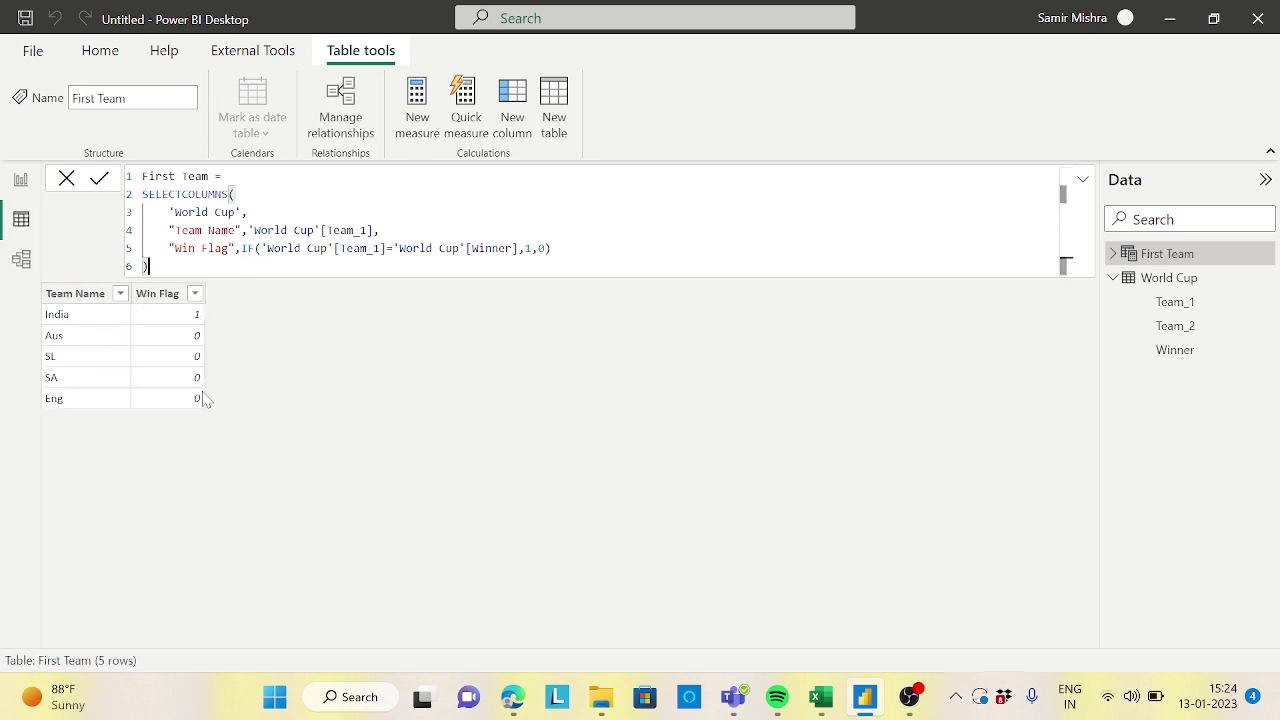
Compare the World Cup table with First Team, and copy First Team's whole formula into a new calculated table
click(1170, 280)
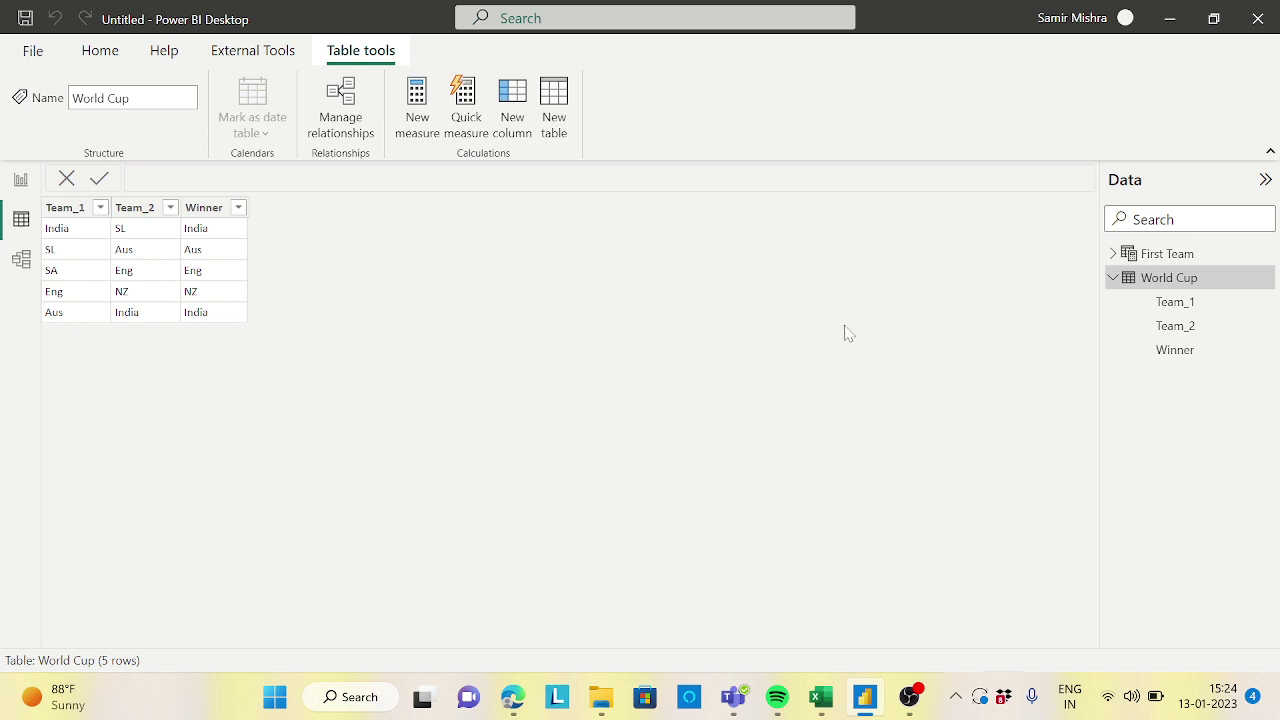
click(1165, 253)
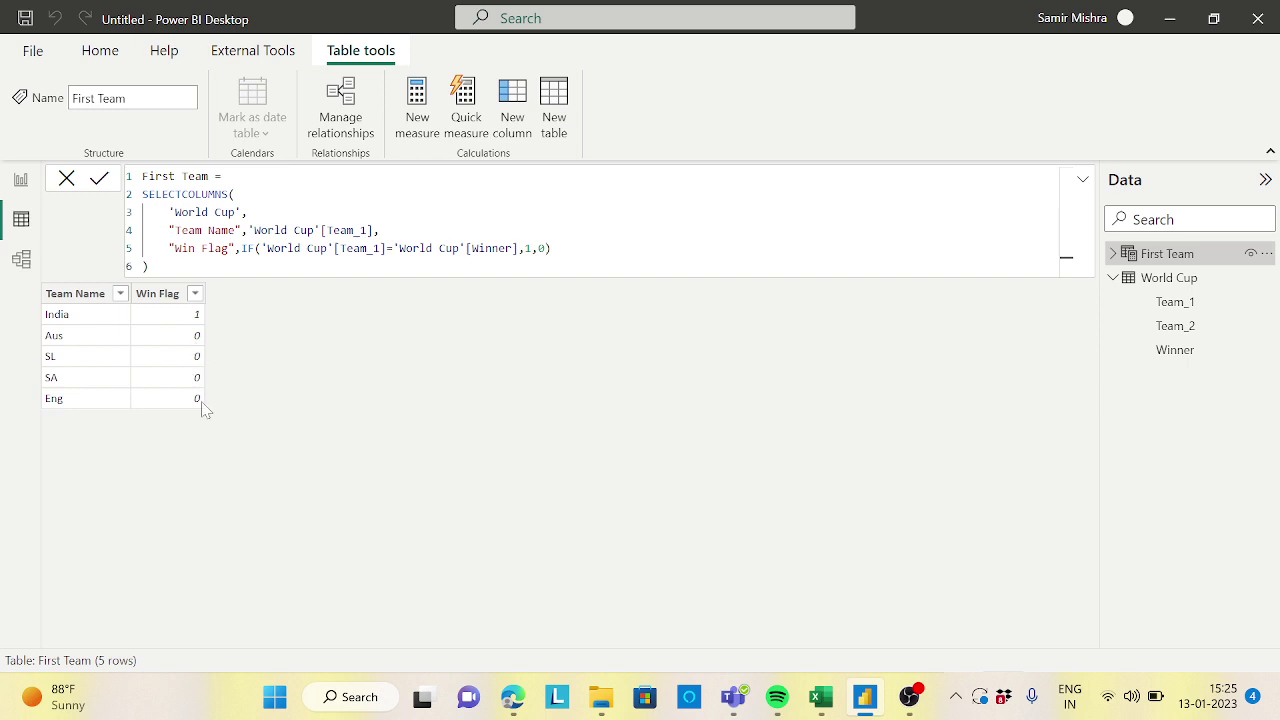
key(ctrl+shift+Home)
key(ctrl+c)
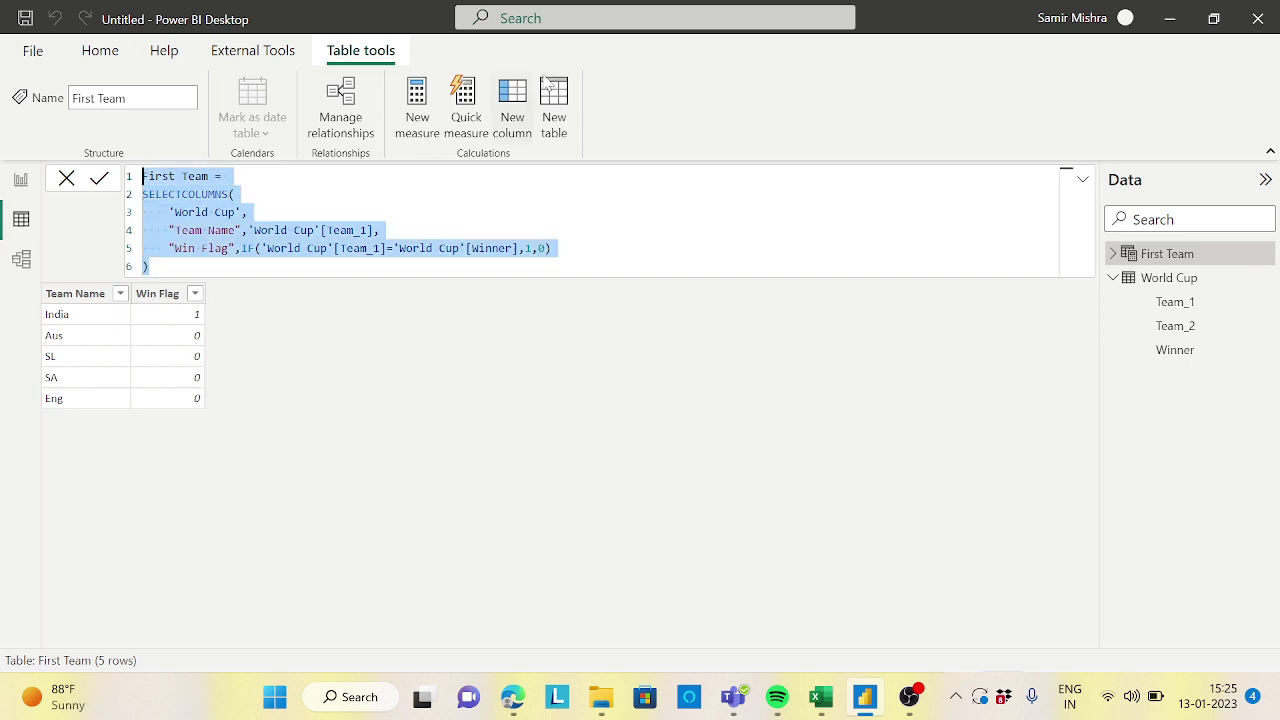
click(555, 105)
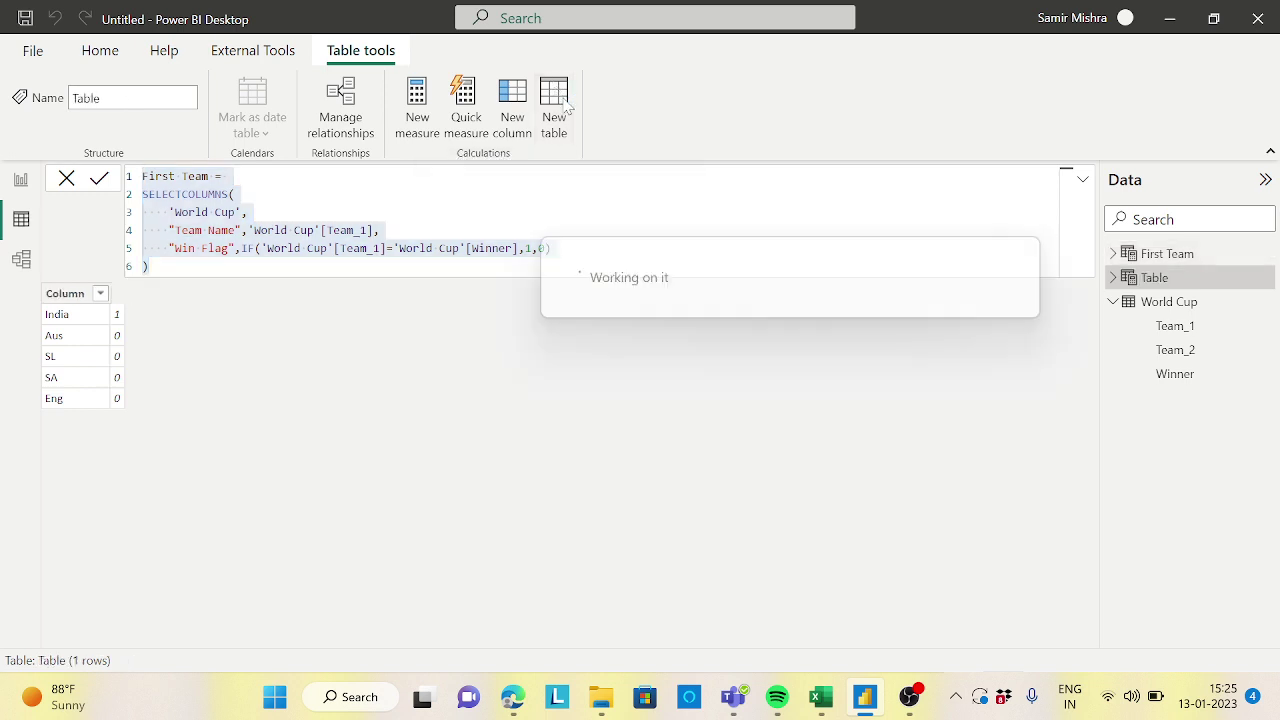
key(ctrl+v)
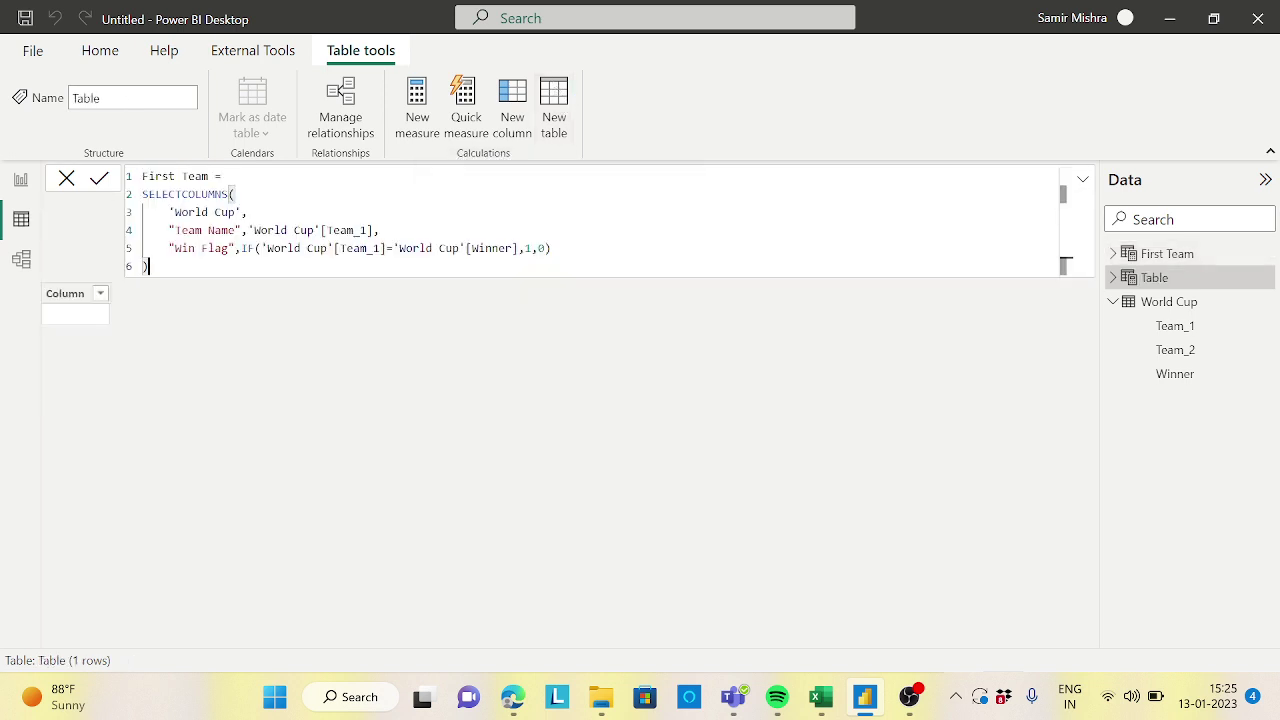
Change the table name in the pasted formula to Second Team
drag(183, 176, 147, 176)
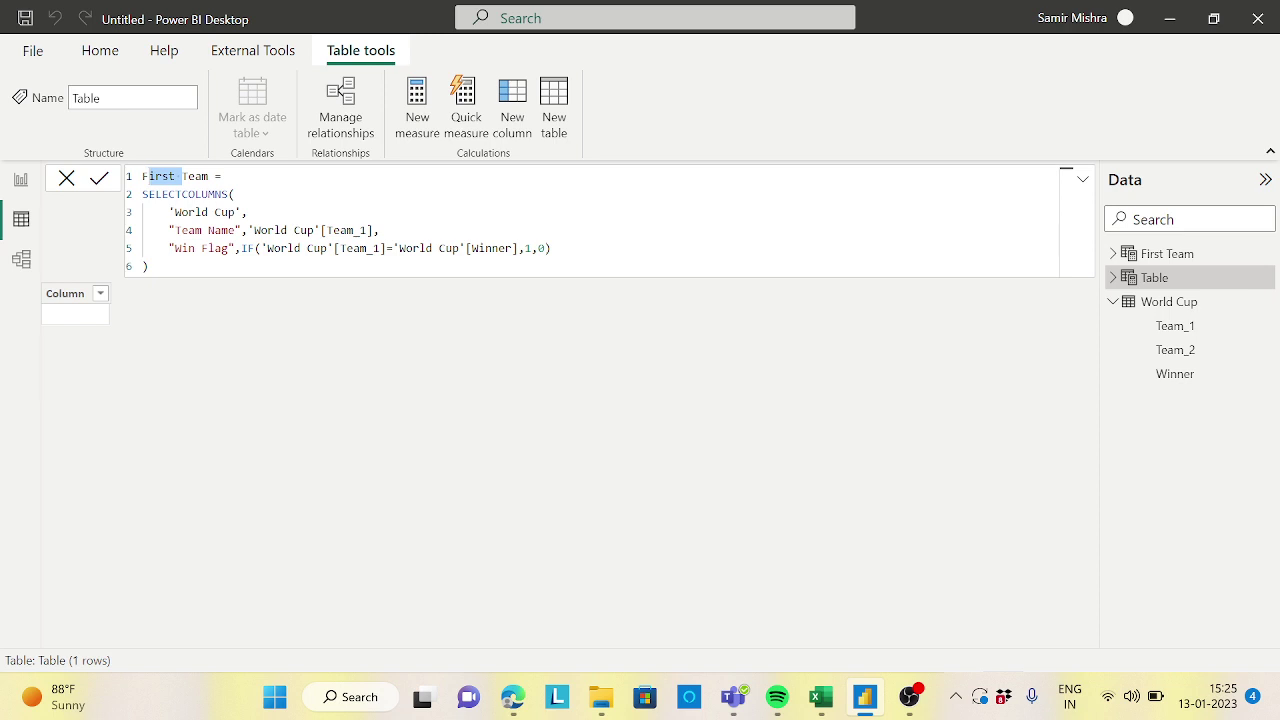
key(BackSpace)
text(Second)
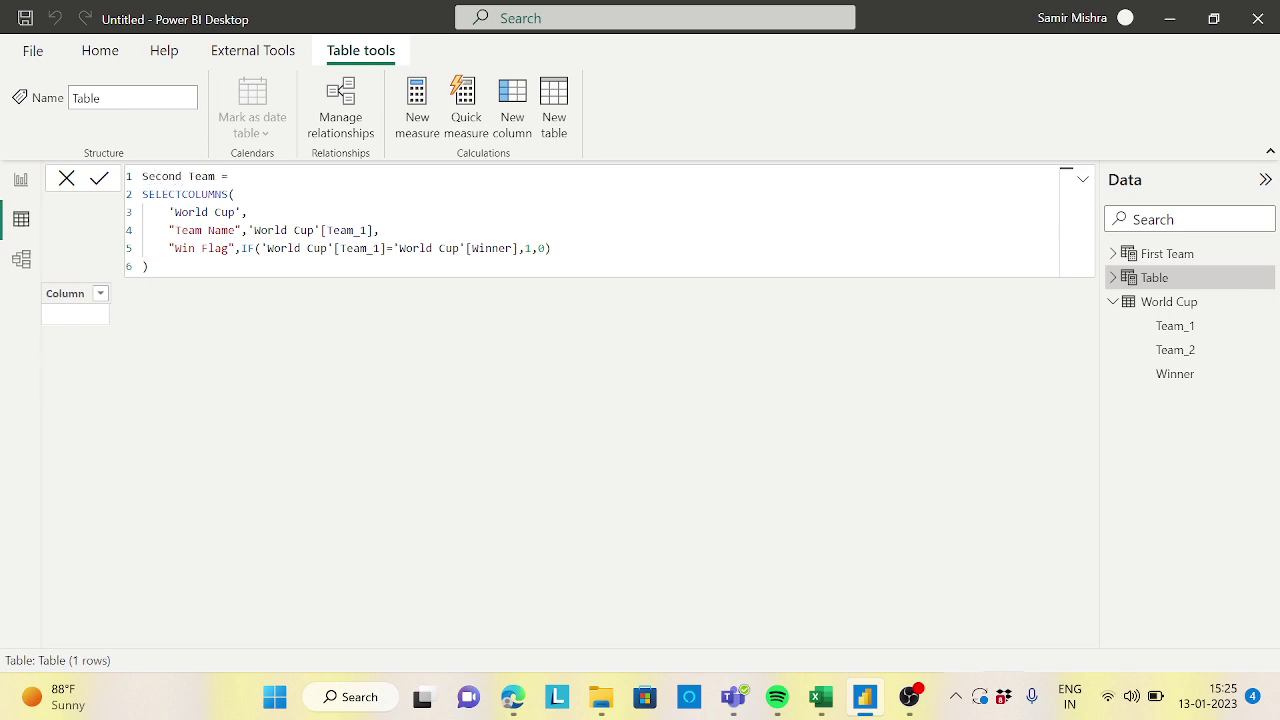
Change both Team_1 references in the Second Team formula to 'World Cup'[Team_2] and commit the table
click(368, 230)
key(BackSpace)
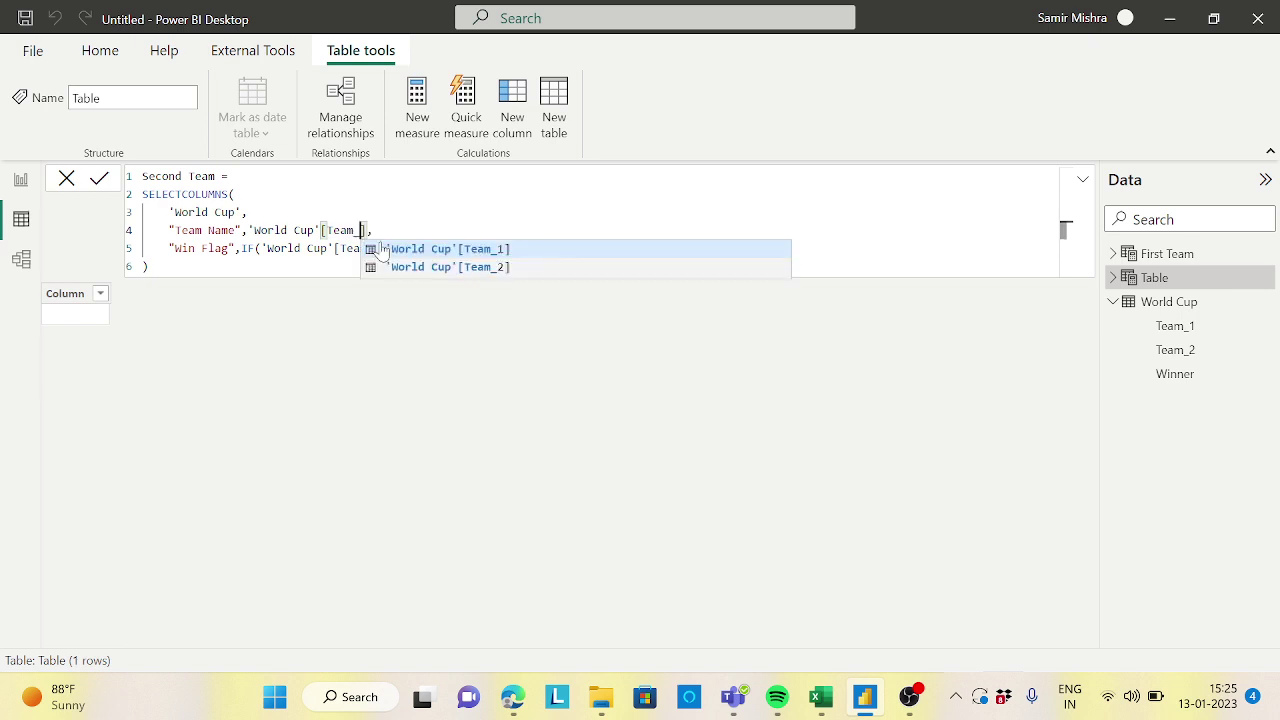
click(440, 267)
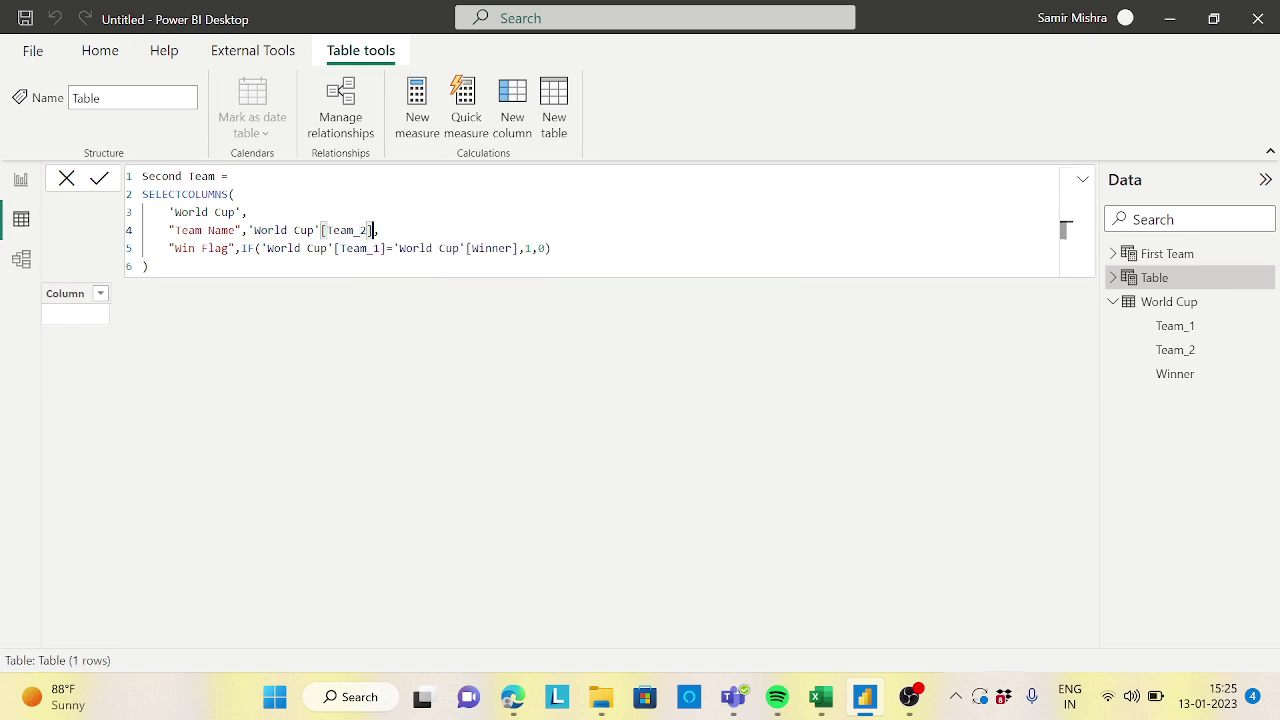
key(Down)
key(BackSpace)
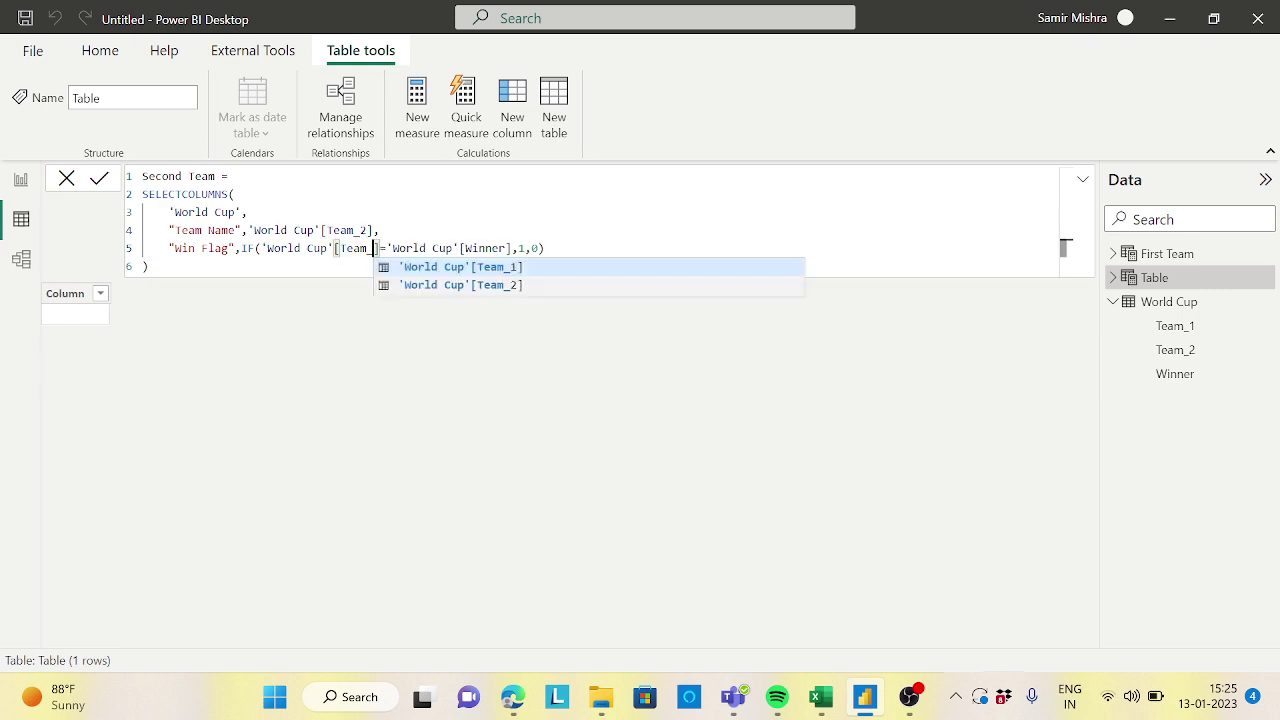
click(495, 289)
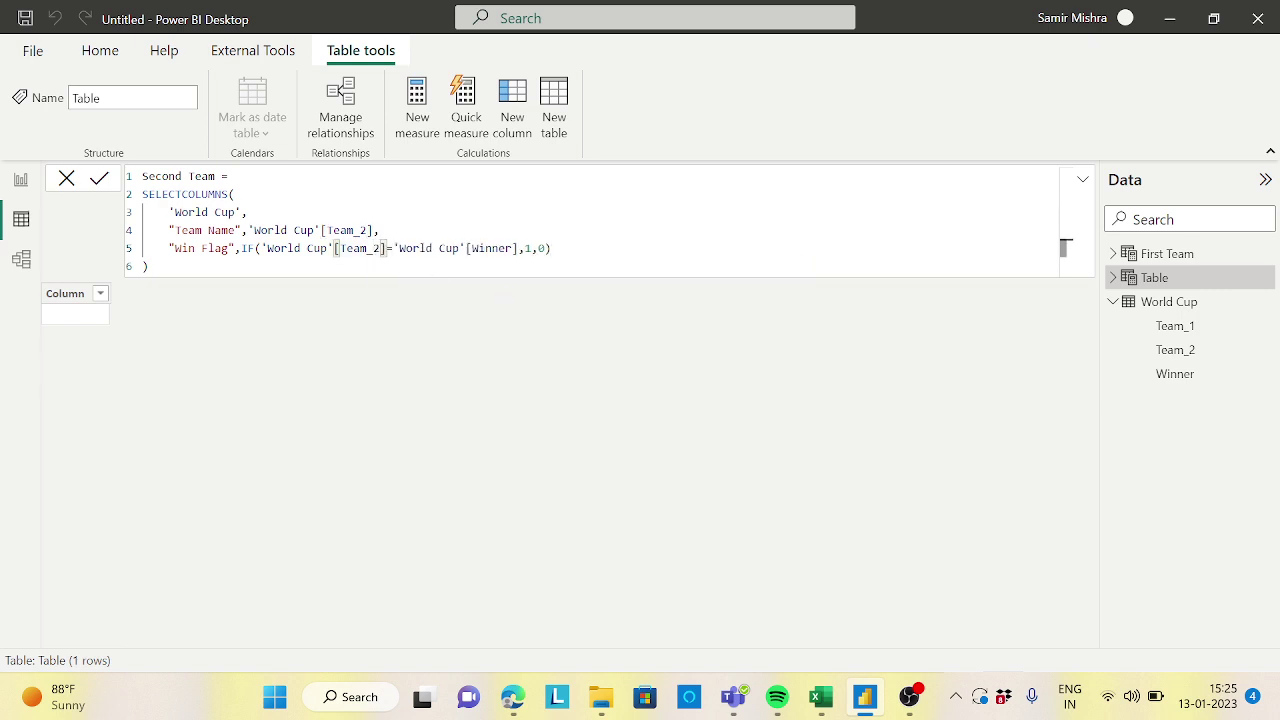
click(148, 266)
key(Return)
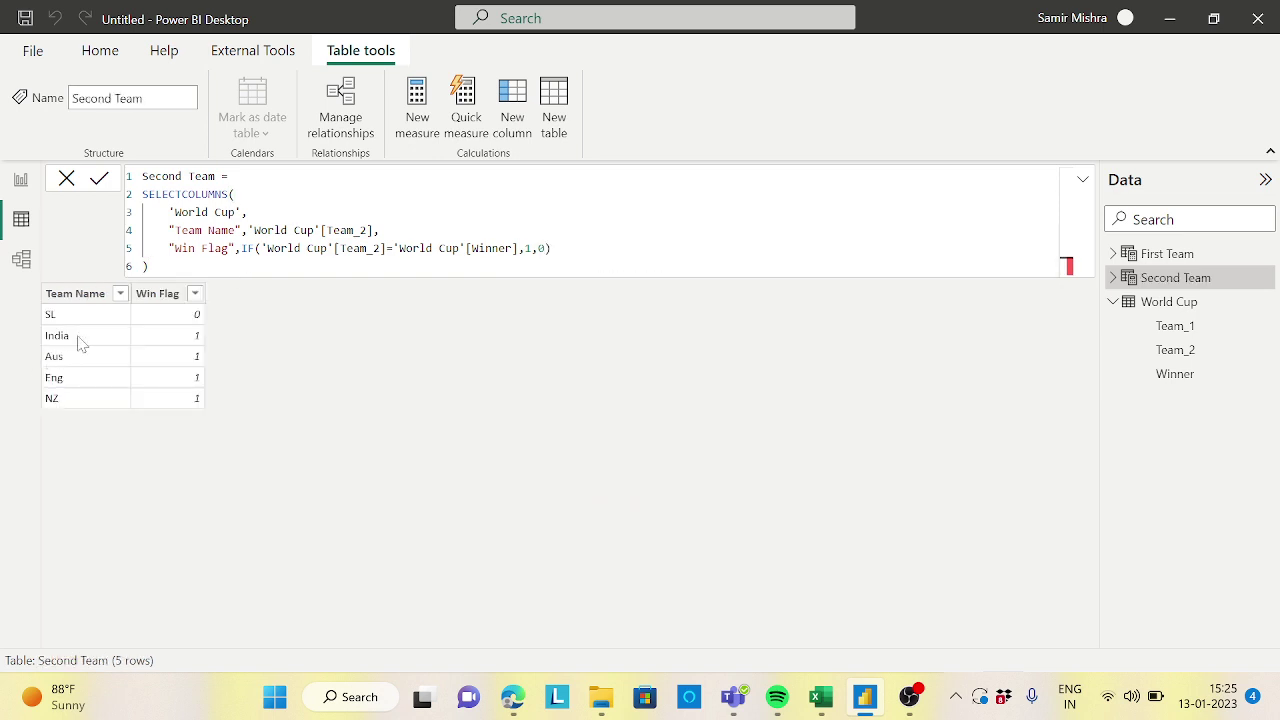
Compare the World Cup, First Team and Second Team tables, and create a calculated table Teams=UNION('First Team','Second Team')
click(1170, 303)
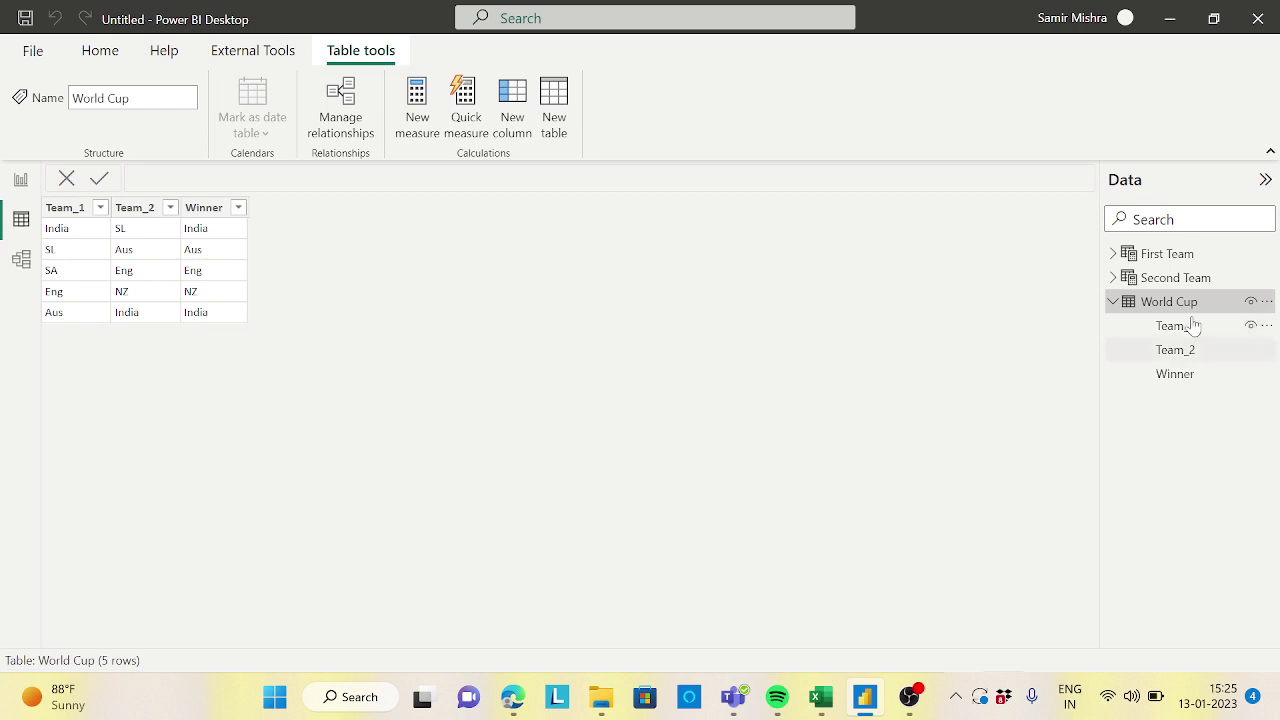
click(1188, 256)
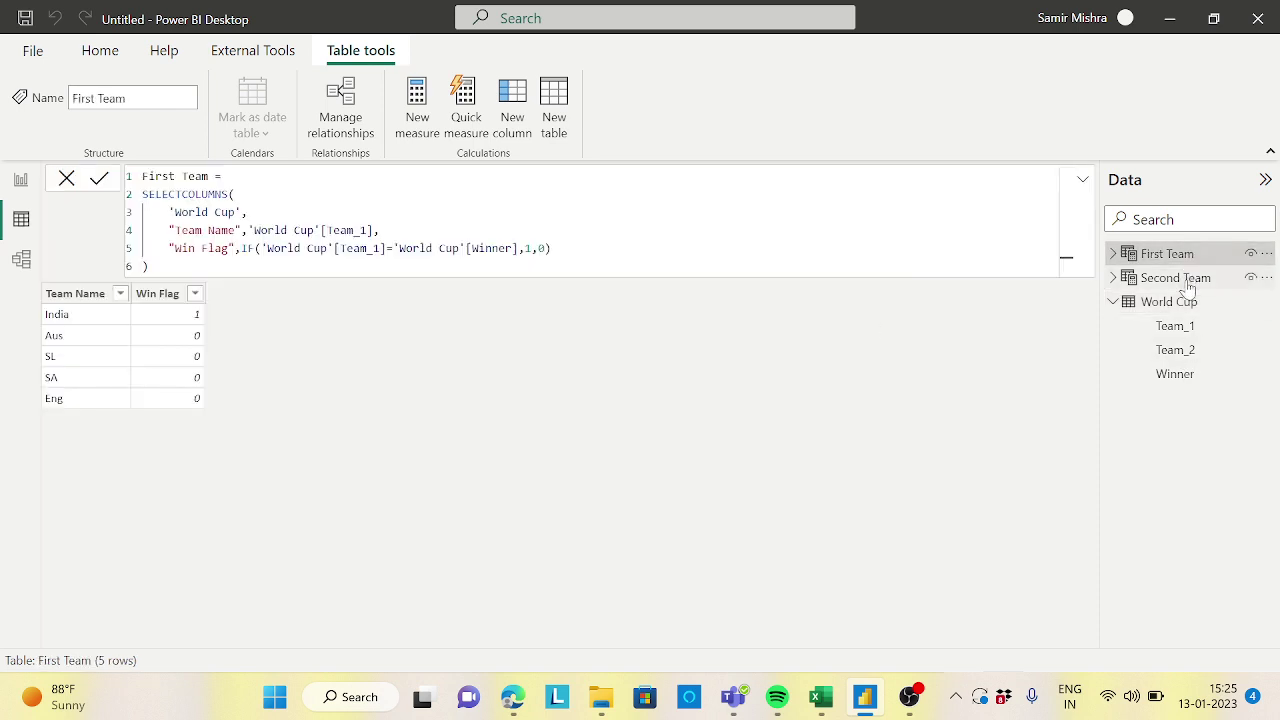
click(1188, 280)
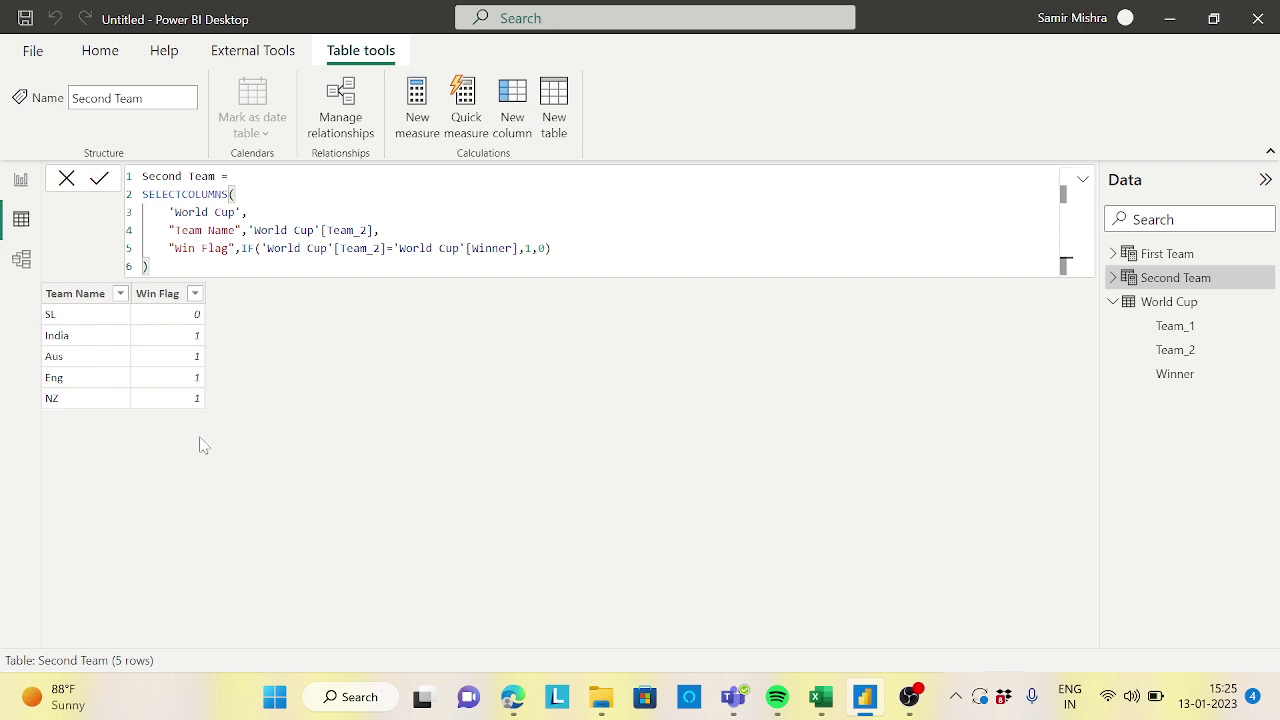
click(1113, 302)
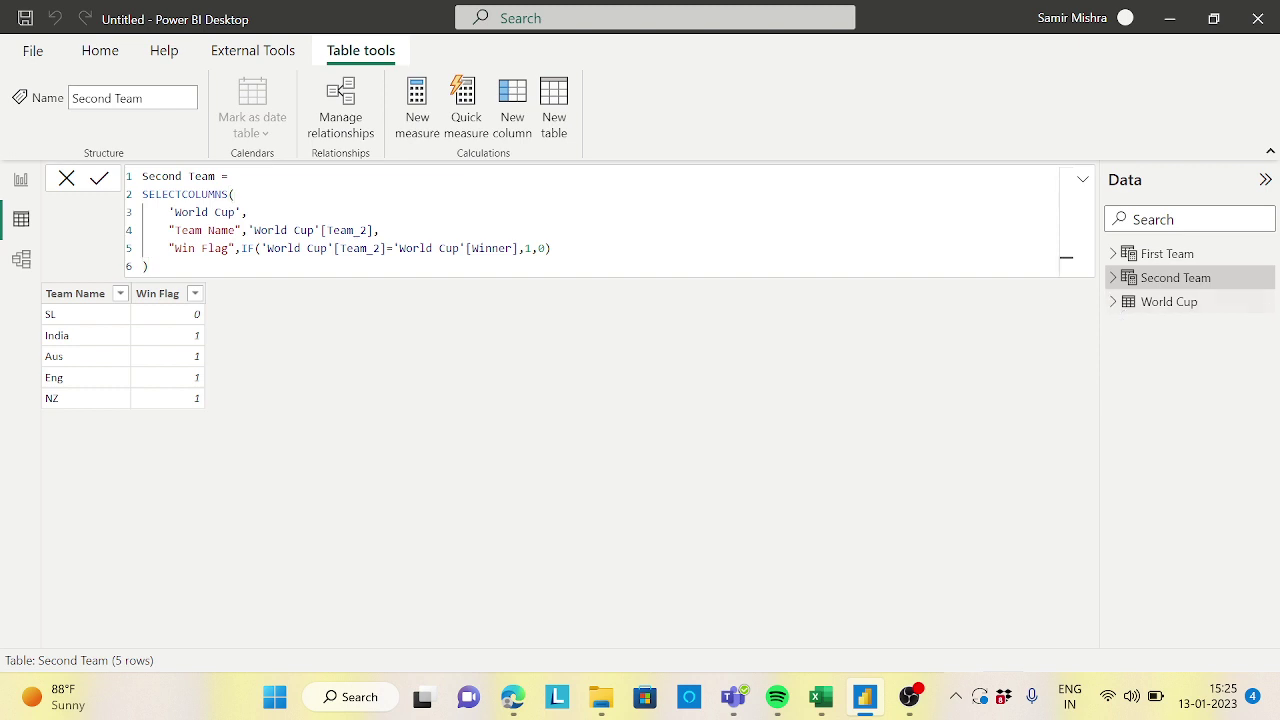
click(556, 105)
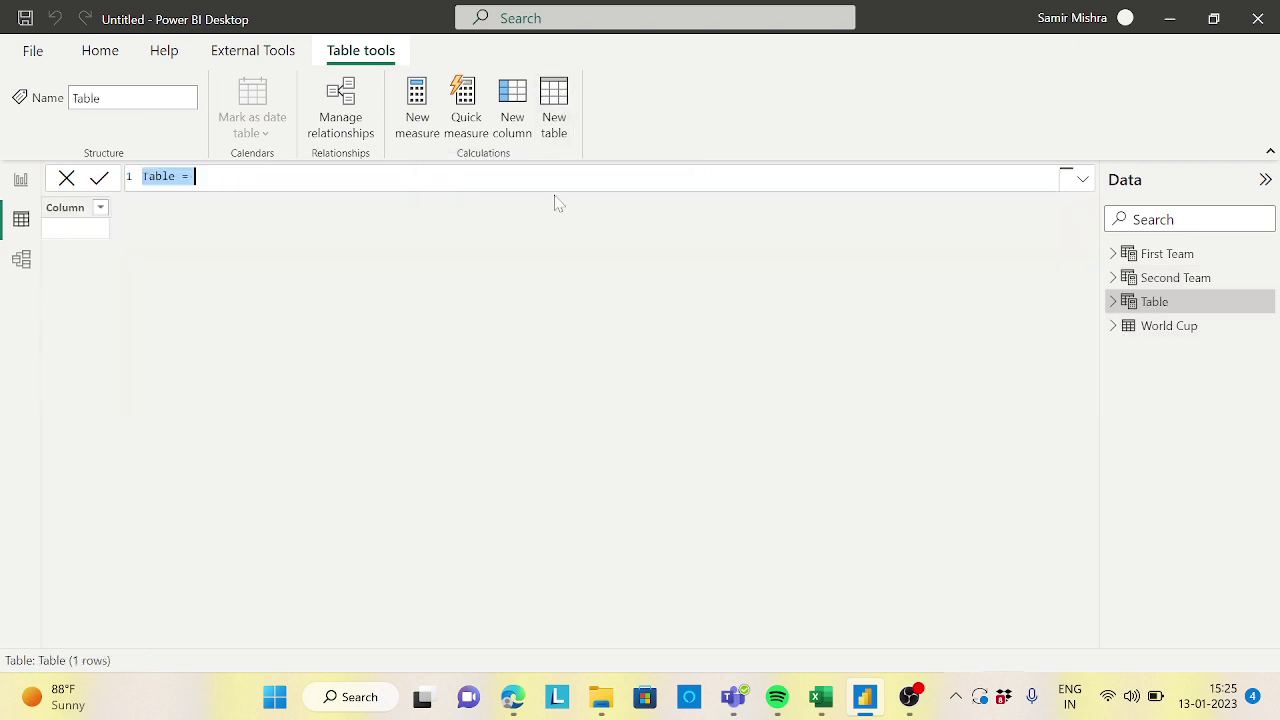
key(BackSpace)
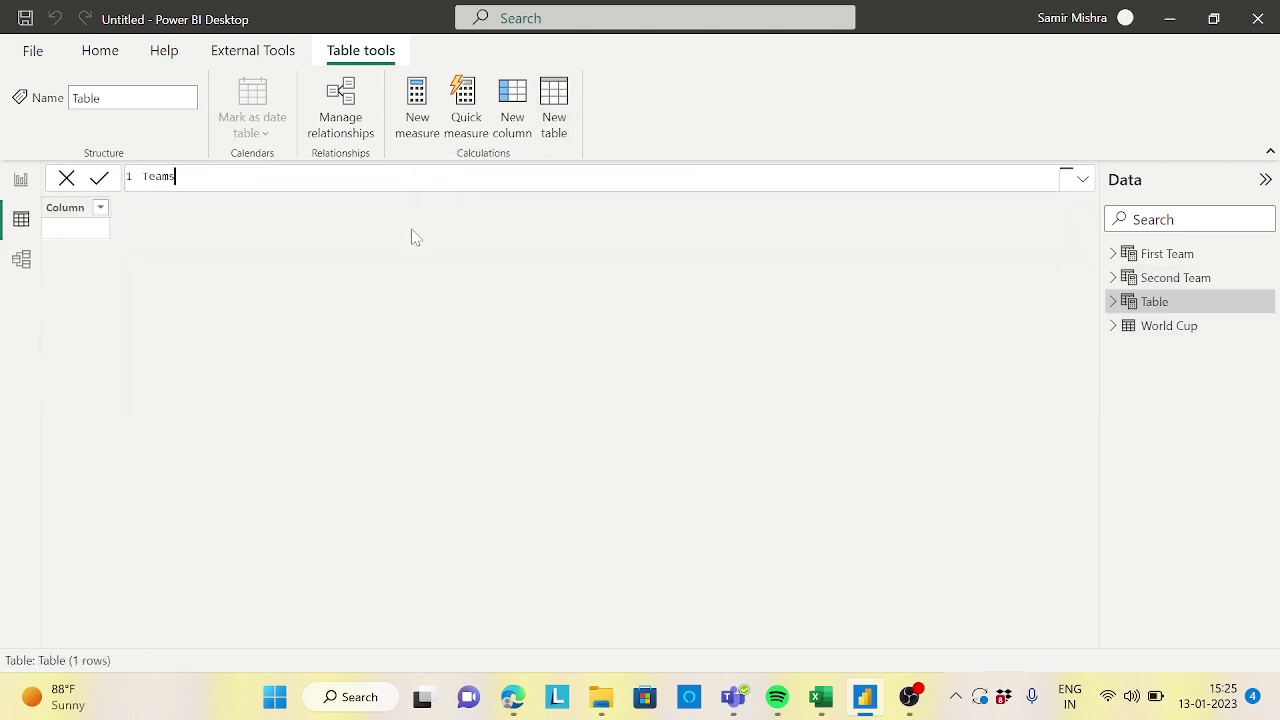
text(Teams=UNION()
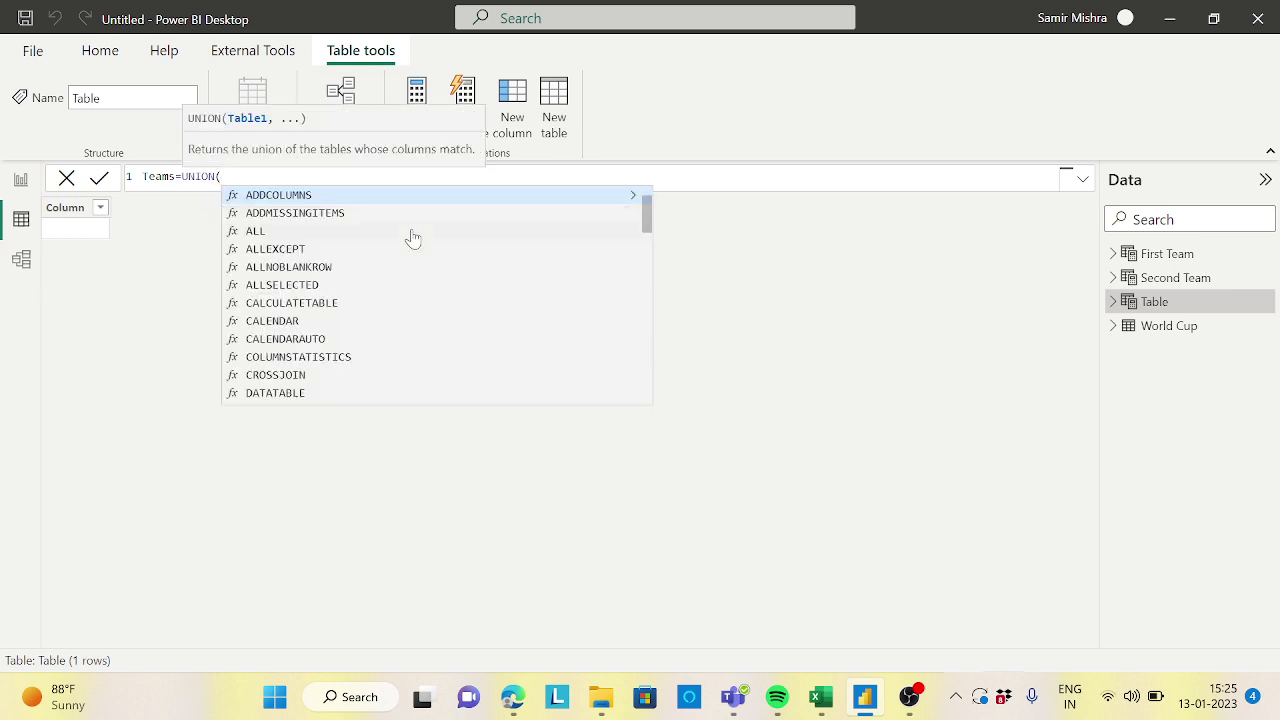
text(tea)
click(337, 199)
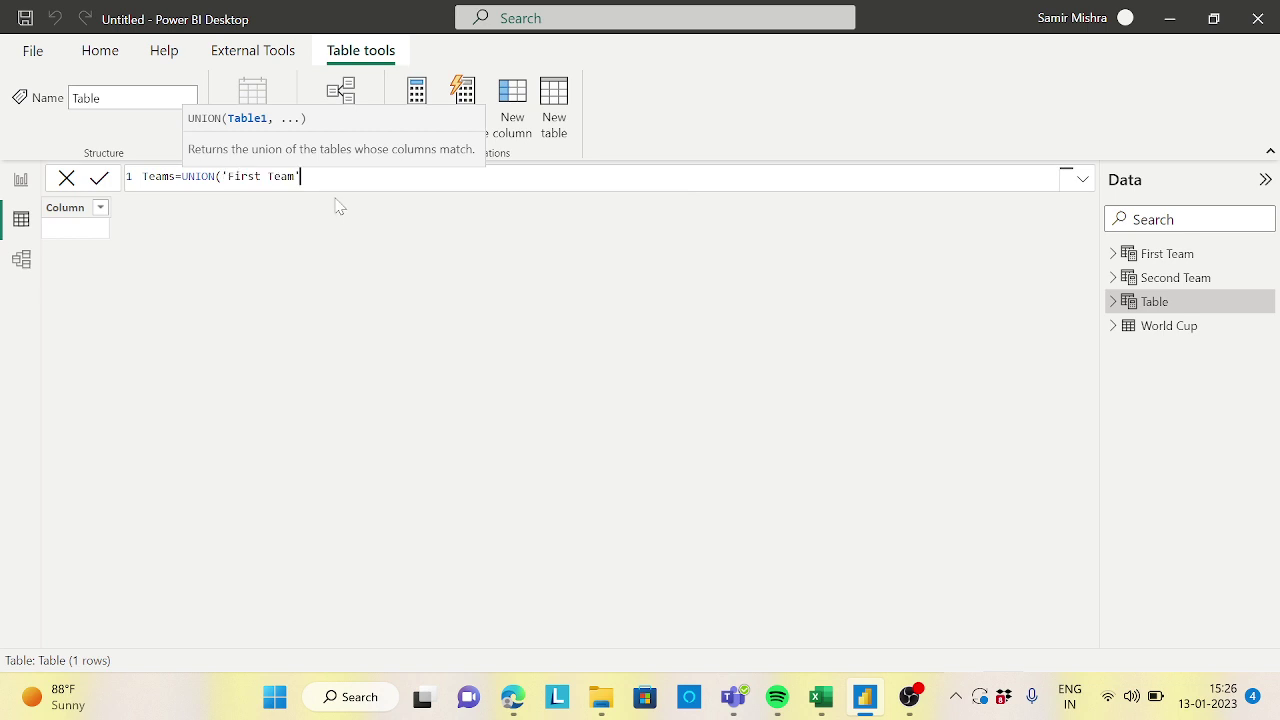
text(,se)
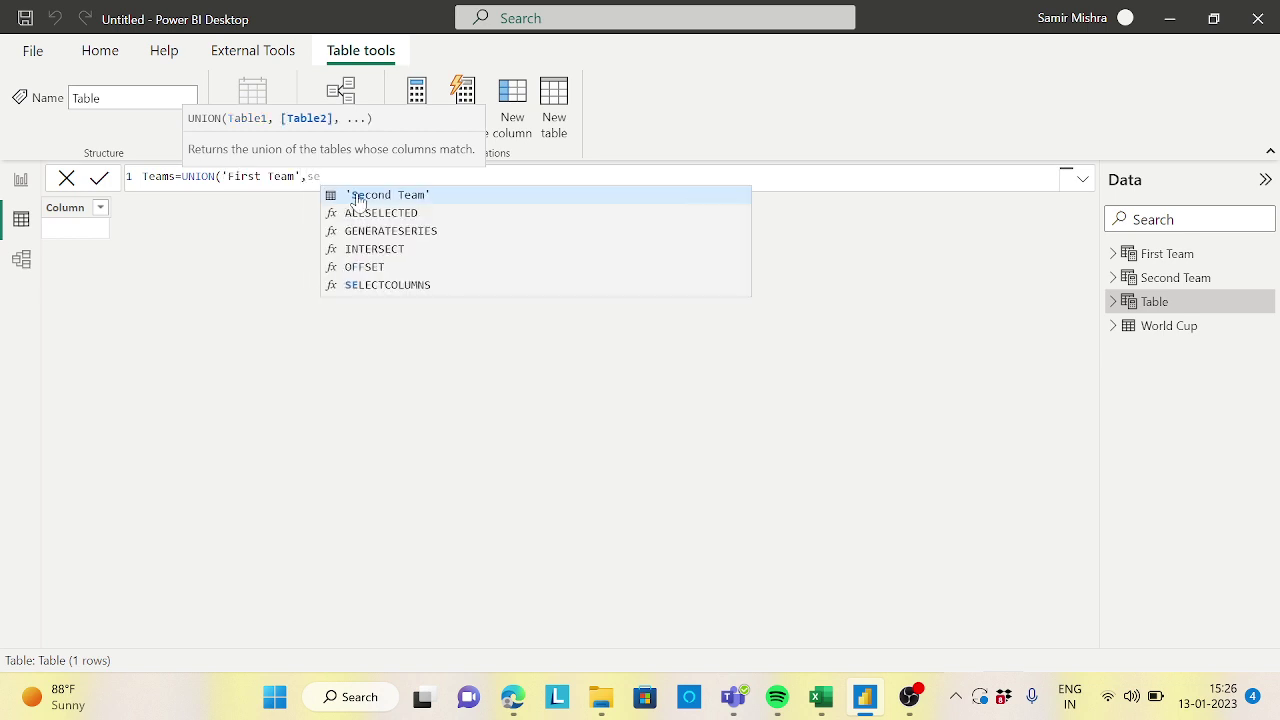
click(372, 195)
text())
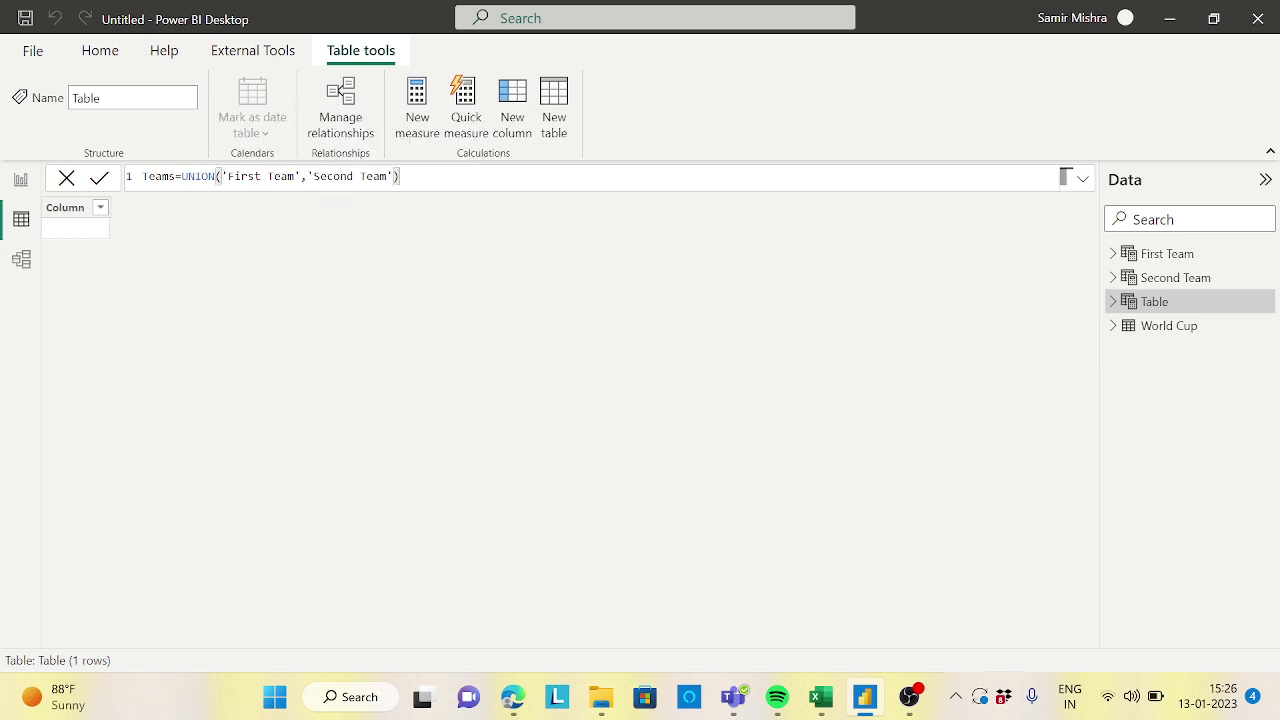
key(Return)
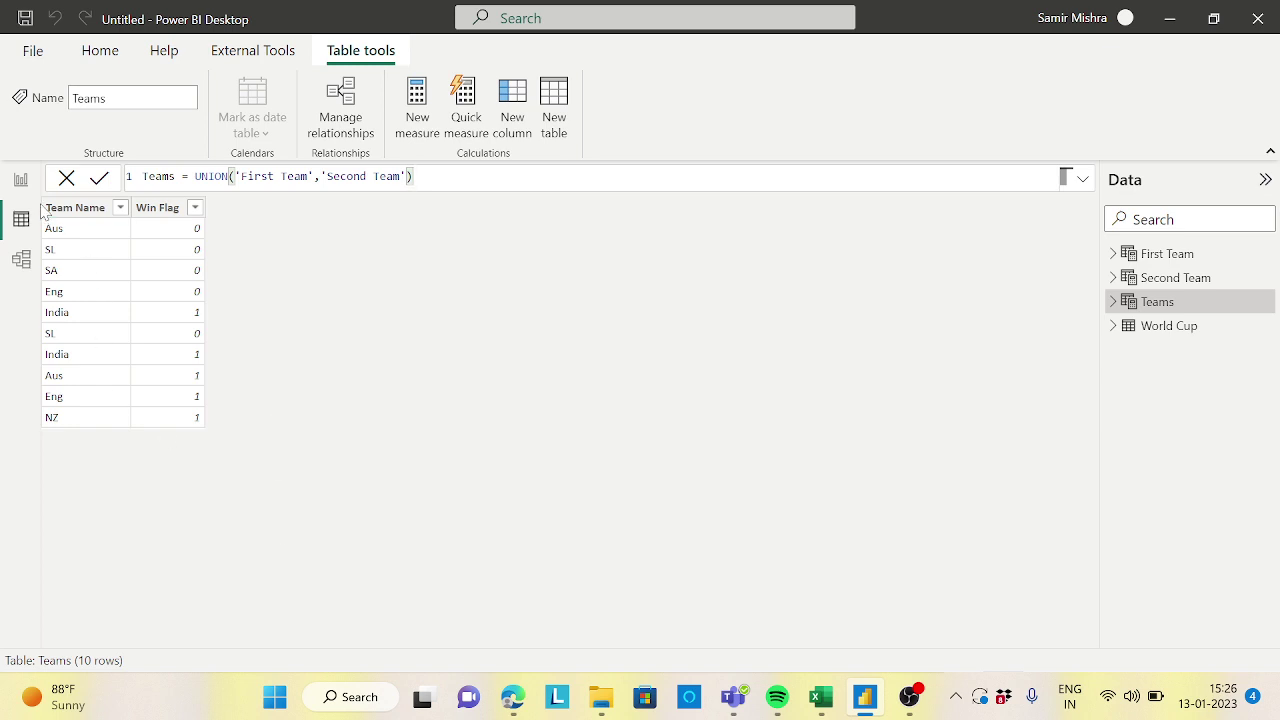
Add a table visual to the blank report page, enlarge it and shift it slightly on the canvas
click(21, 181)
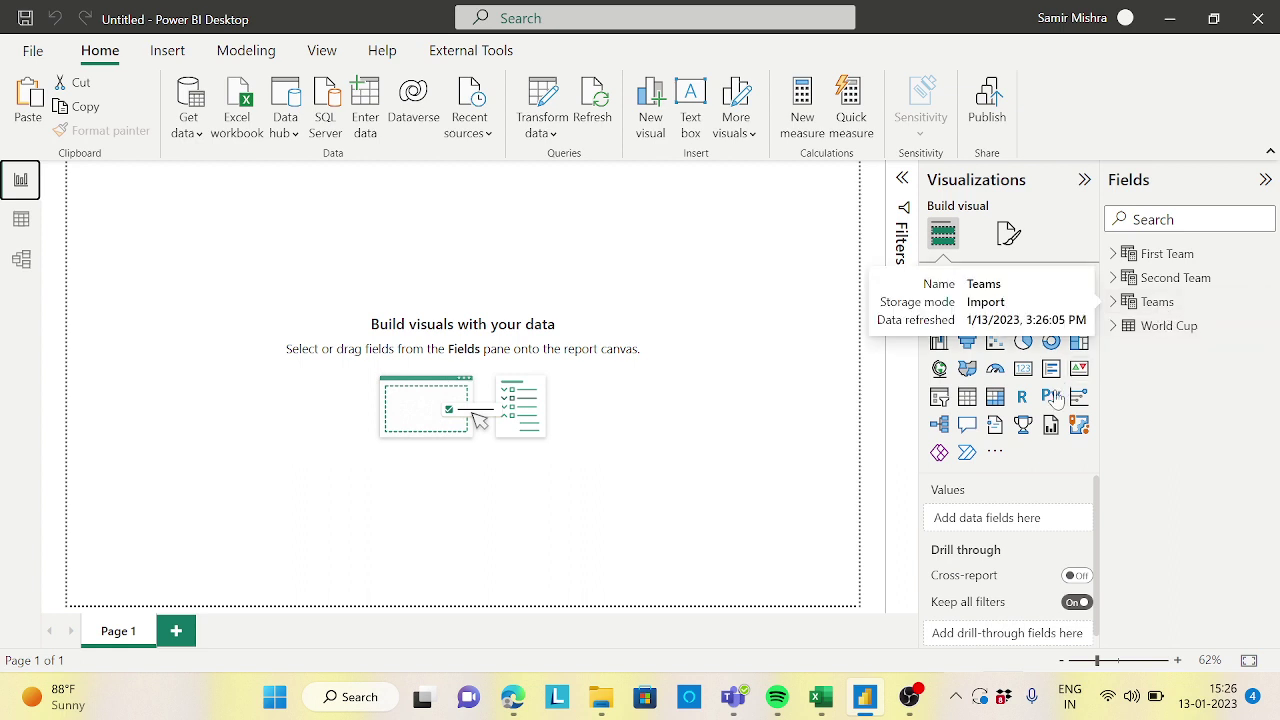
click(968, 400)
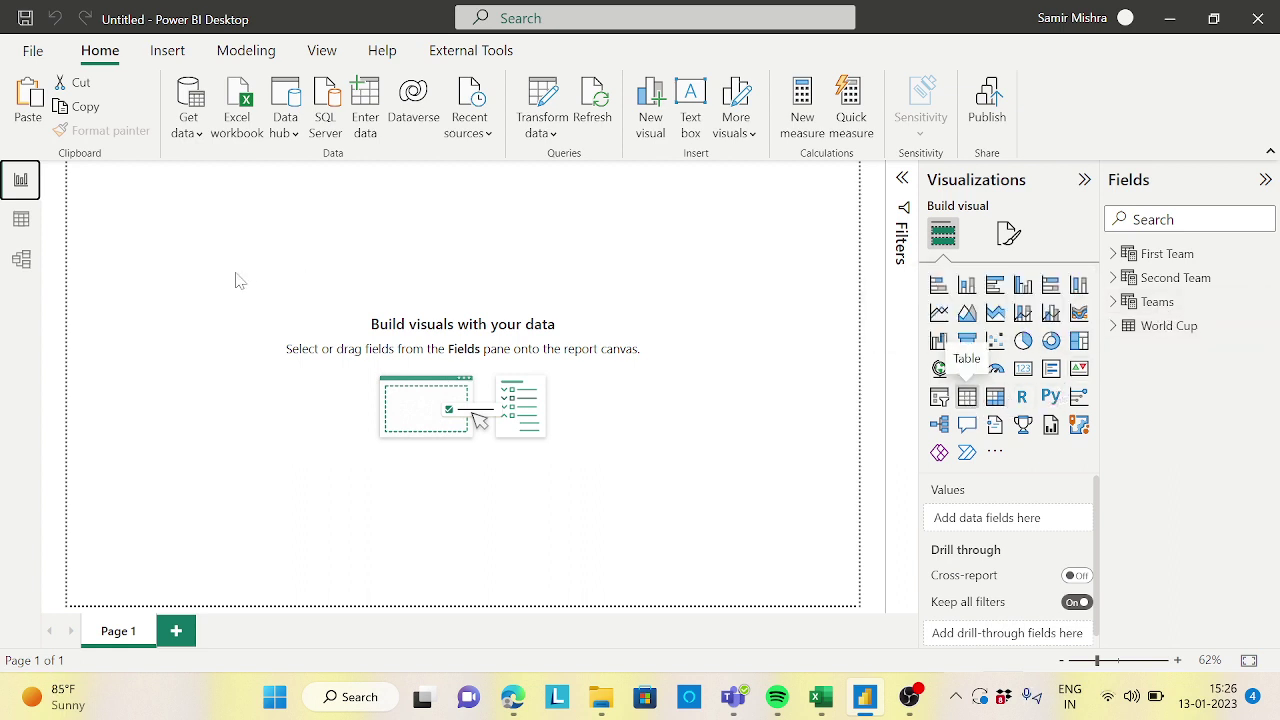
drag(185, 258, 331, 293)
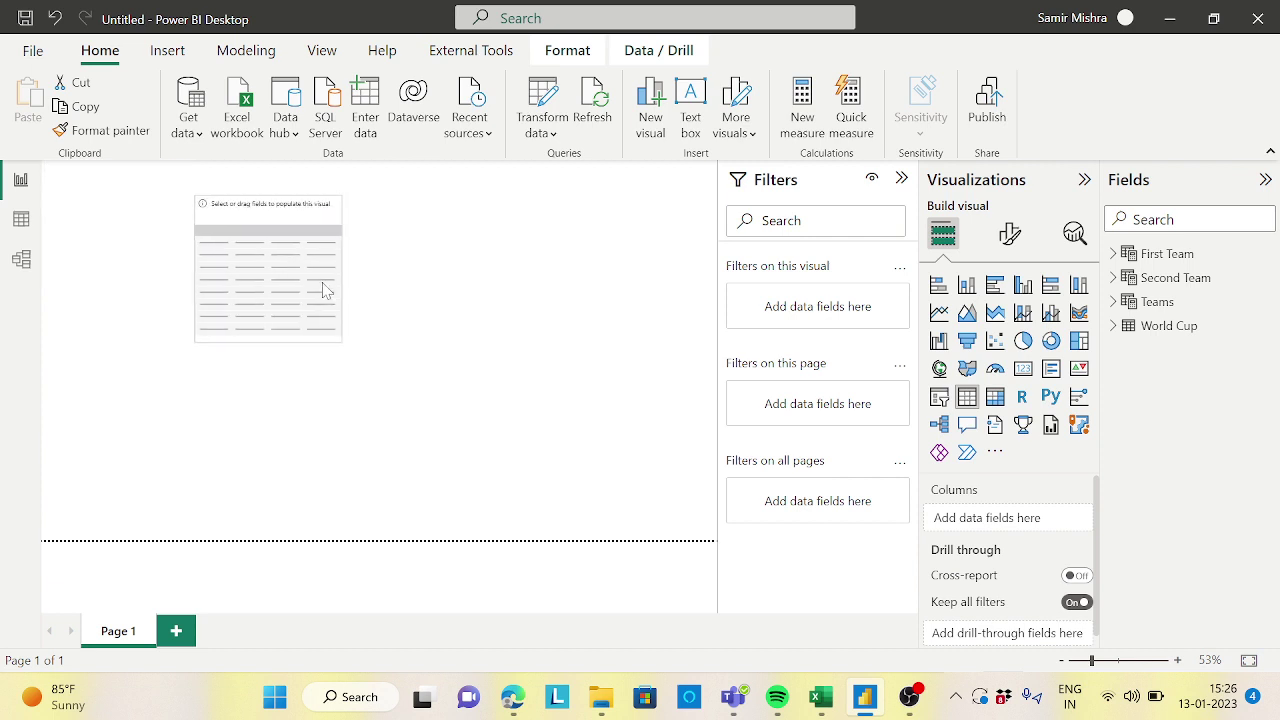
drag(335, 341, 563, 476)
drag(398, 332, 348, 339)
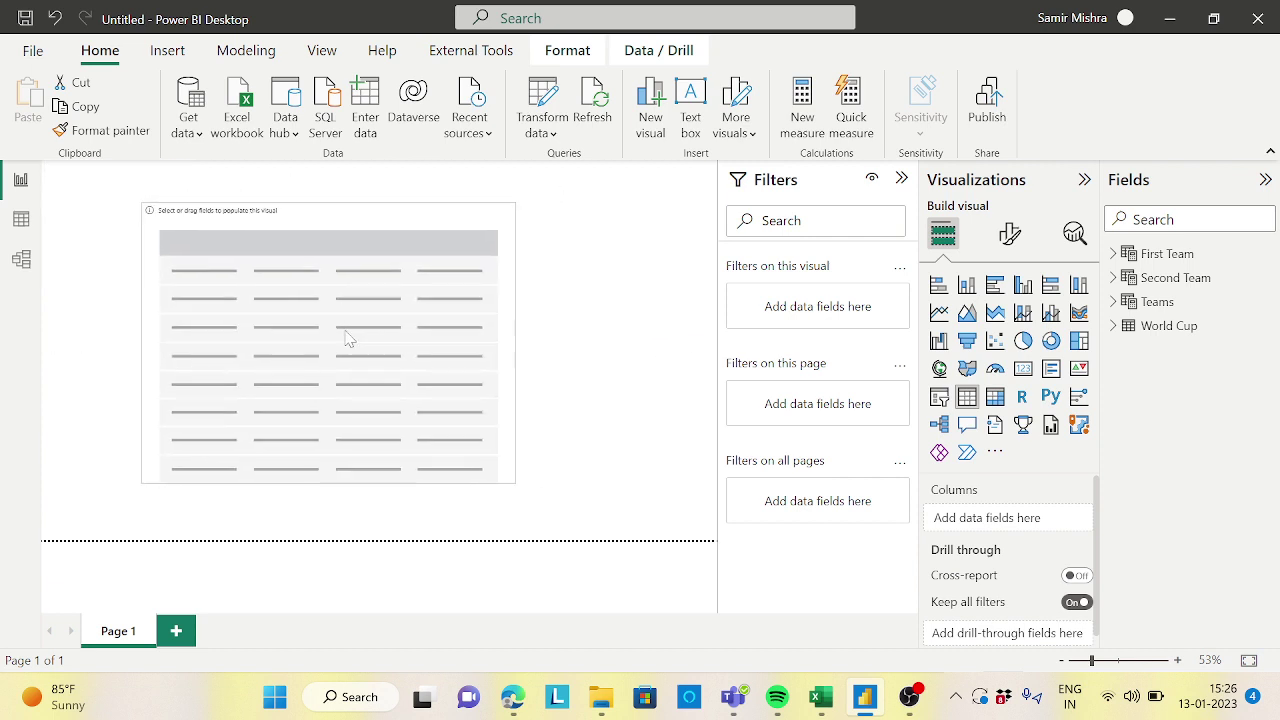
Add the Team Name field from the Teams table to the table visual and show its formatting options
click(1010, 236)
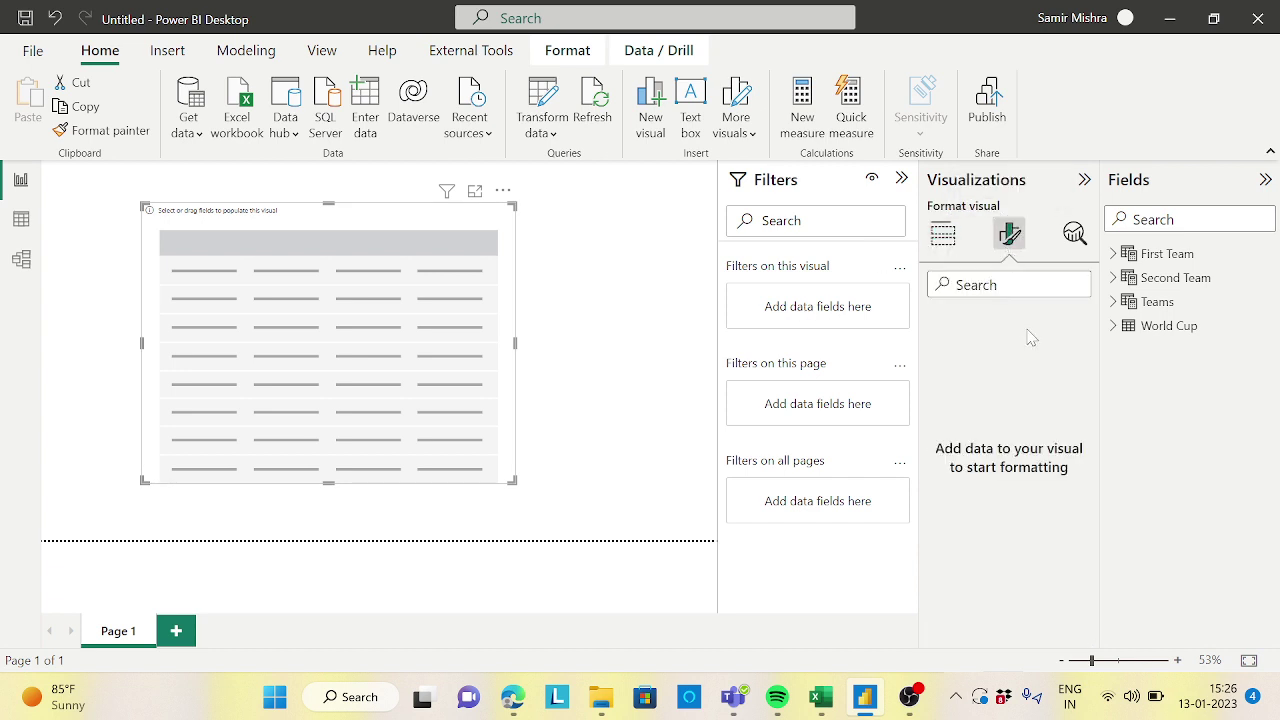
click(1113, 301)
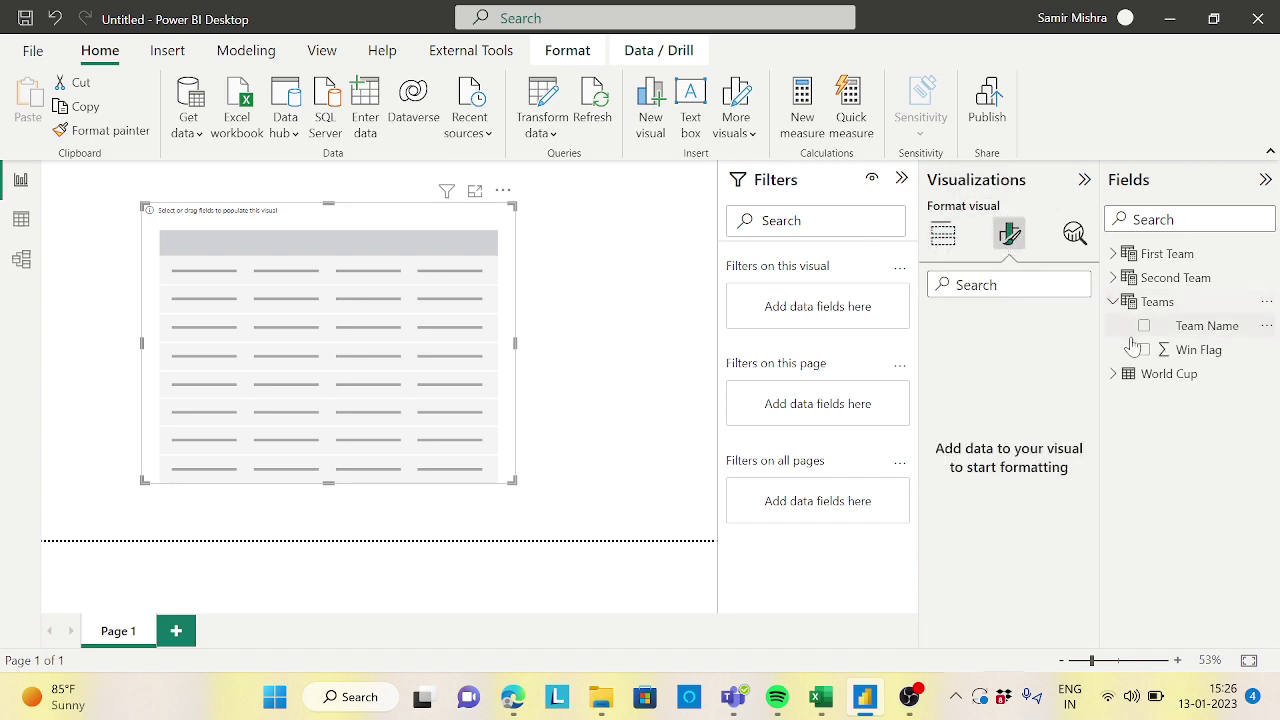
drag(1125, 340, 284, 308)
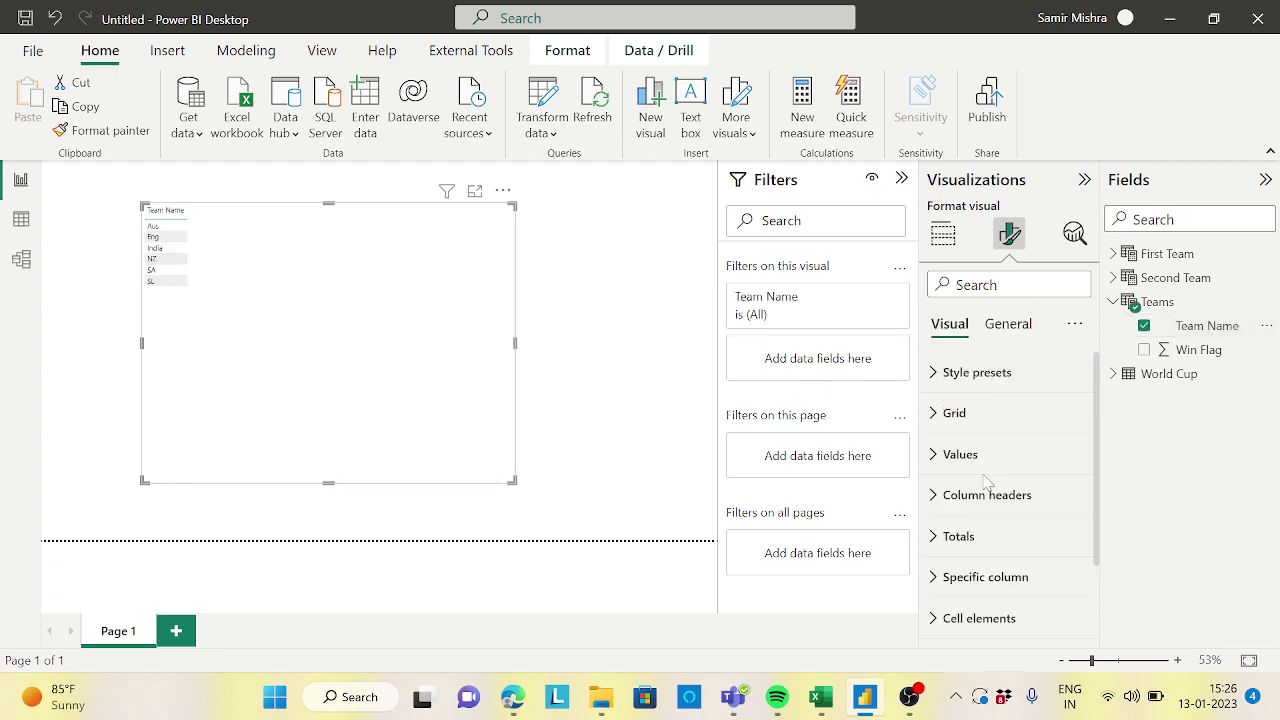
Increase the font size of the table visual's values by a few points
click(960, 454)
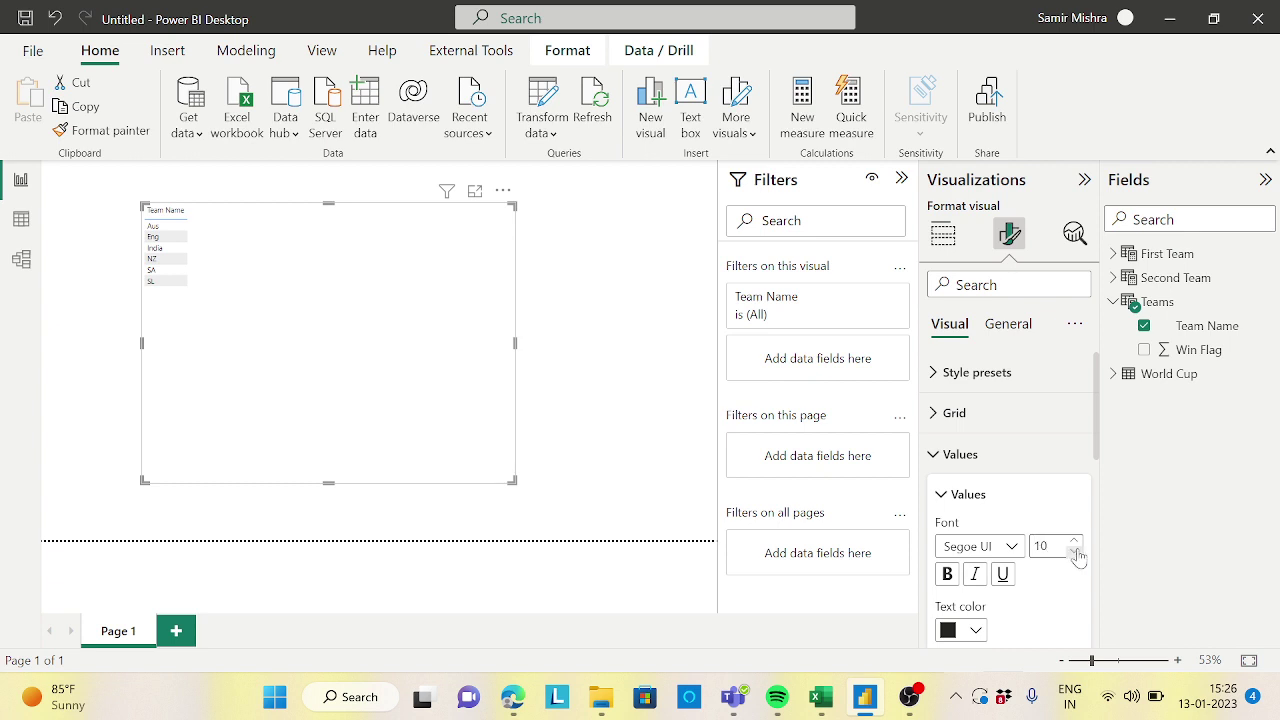
click(1077, 541)
click(1077, 541)
click(1077, 541)
click(1077, 541)
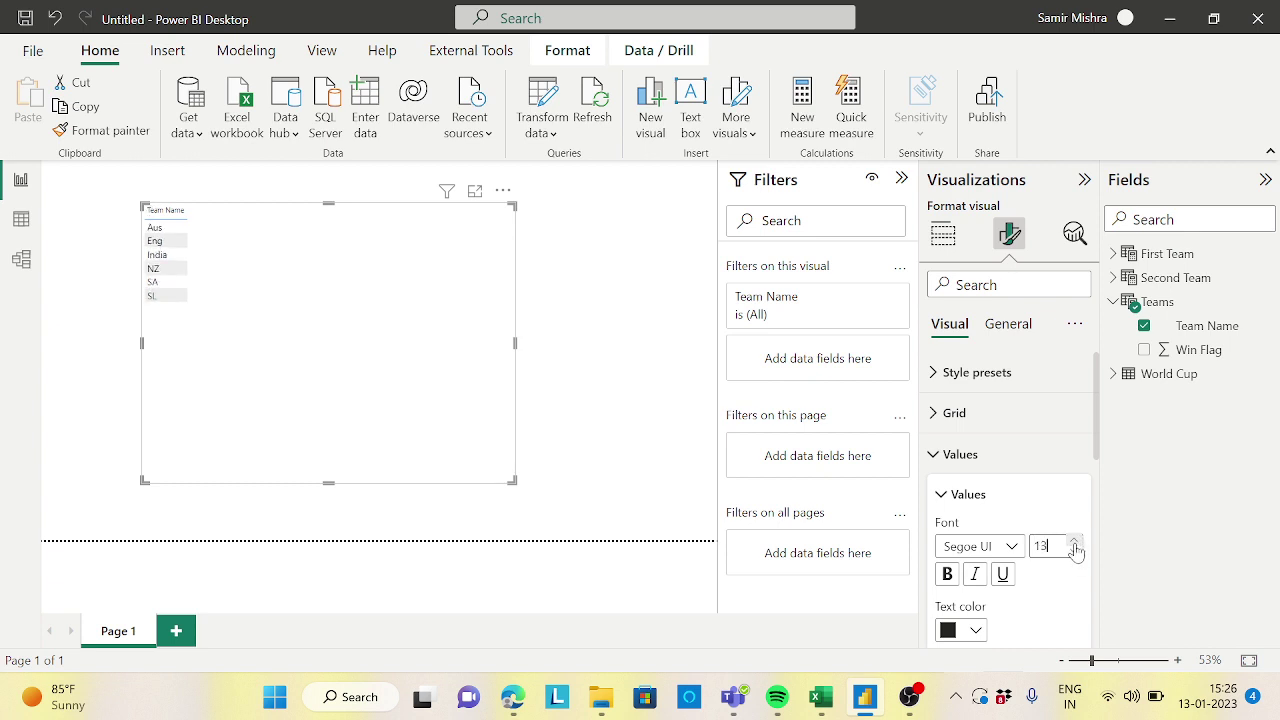
click(1075, 543)
click(962, 456)
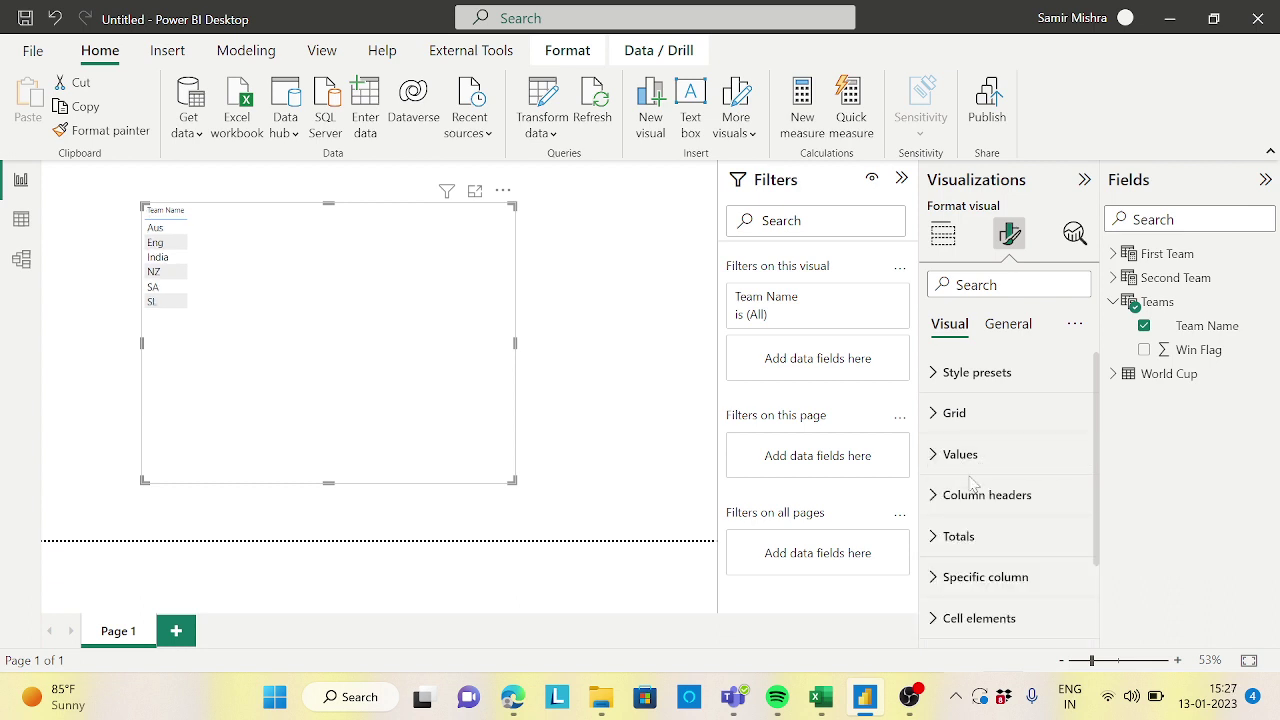
Enlarge the font of the table visual's column headers and return to the visual's build settings
click(972, 496)
click(1076, 584)
click(1076, 584)
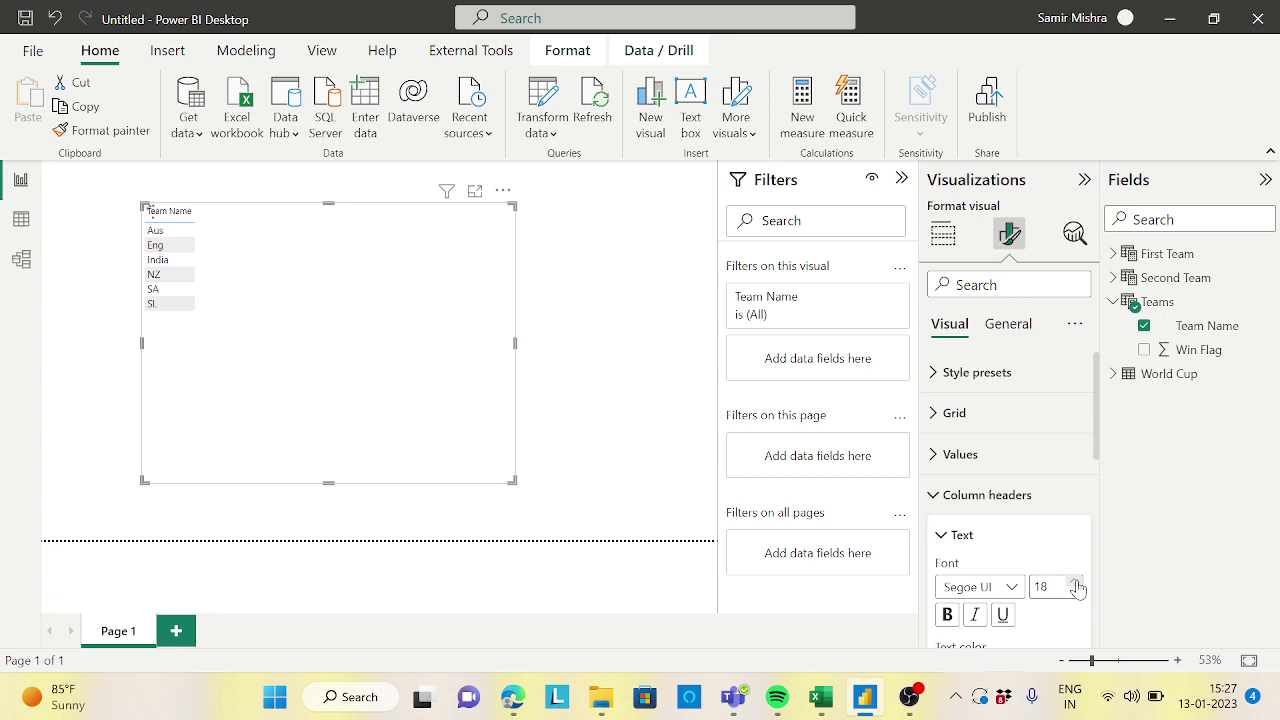
text(12)
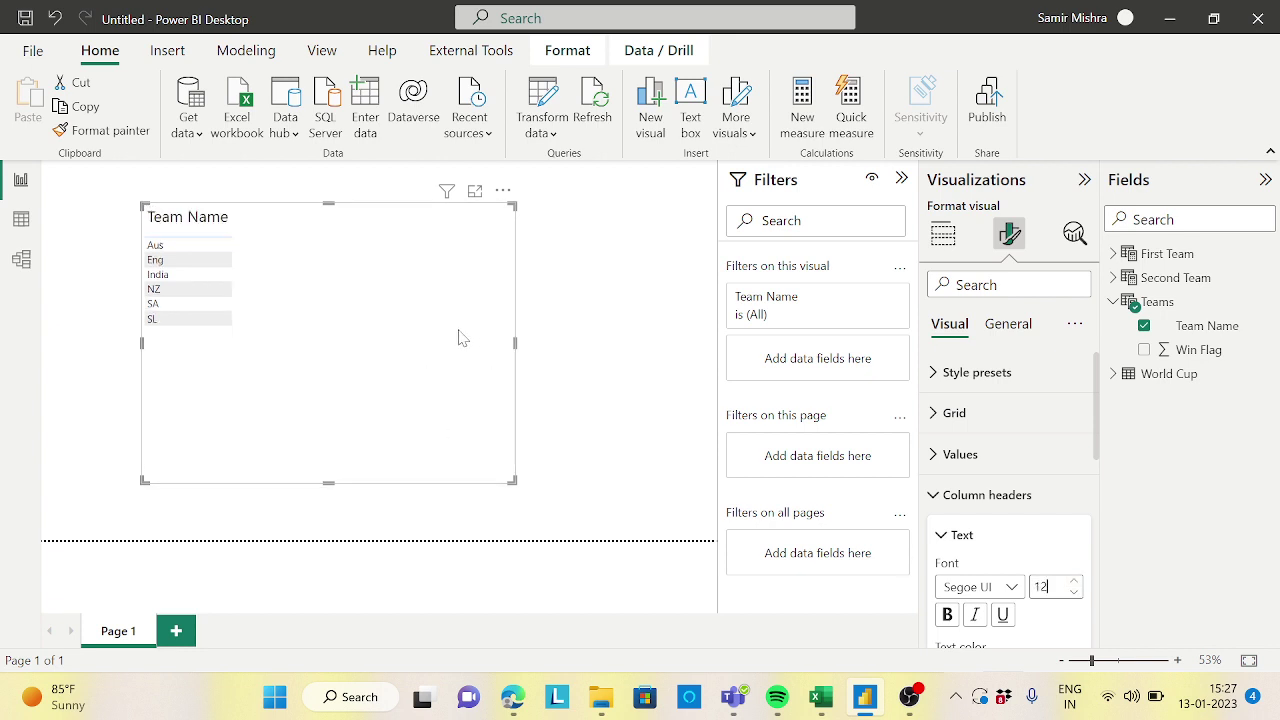
click(462, 338)
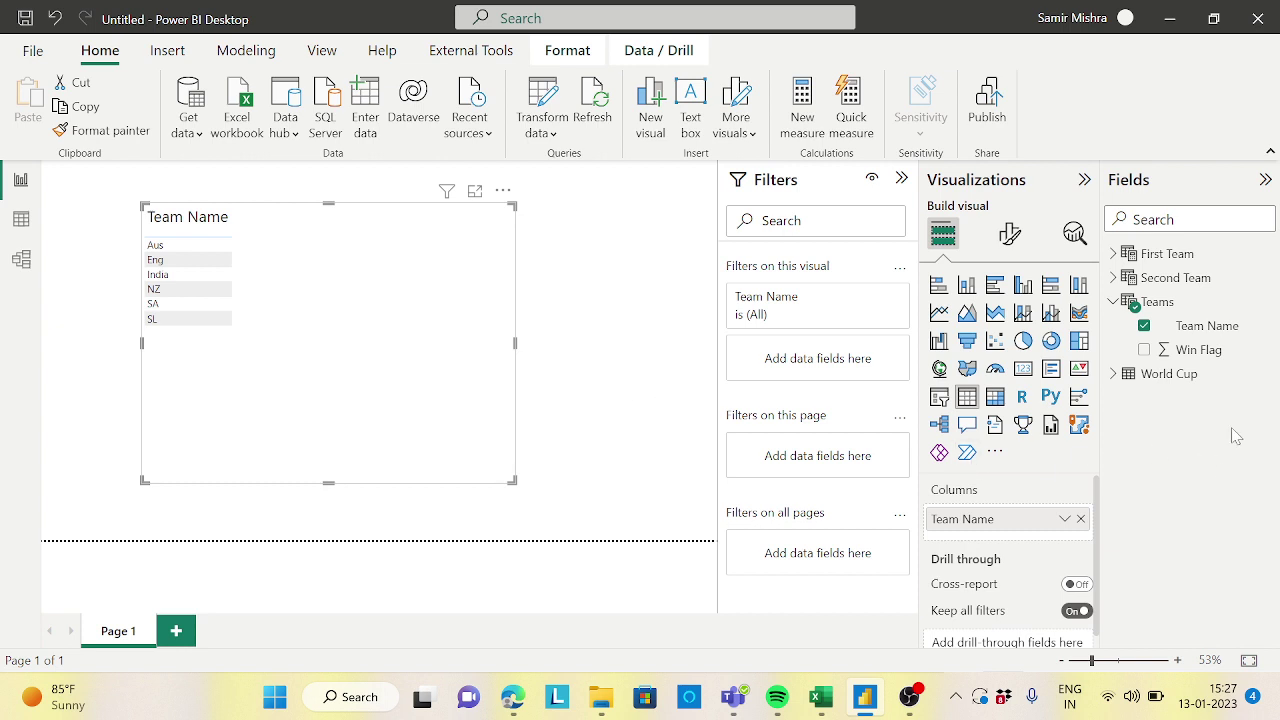
Switch to Excel to check the Number Matches Played column of the expected results, and return to Power BI
click(820, 697)
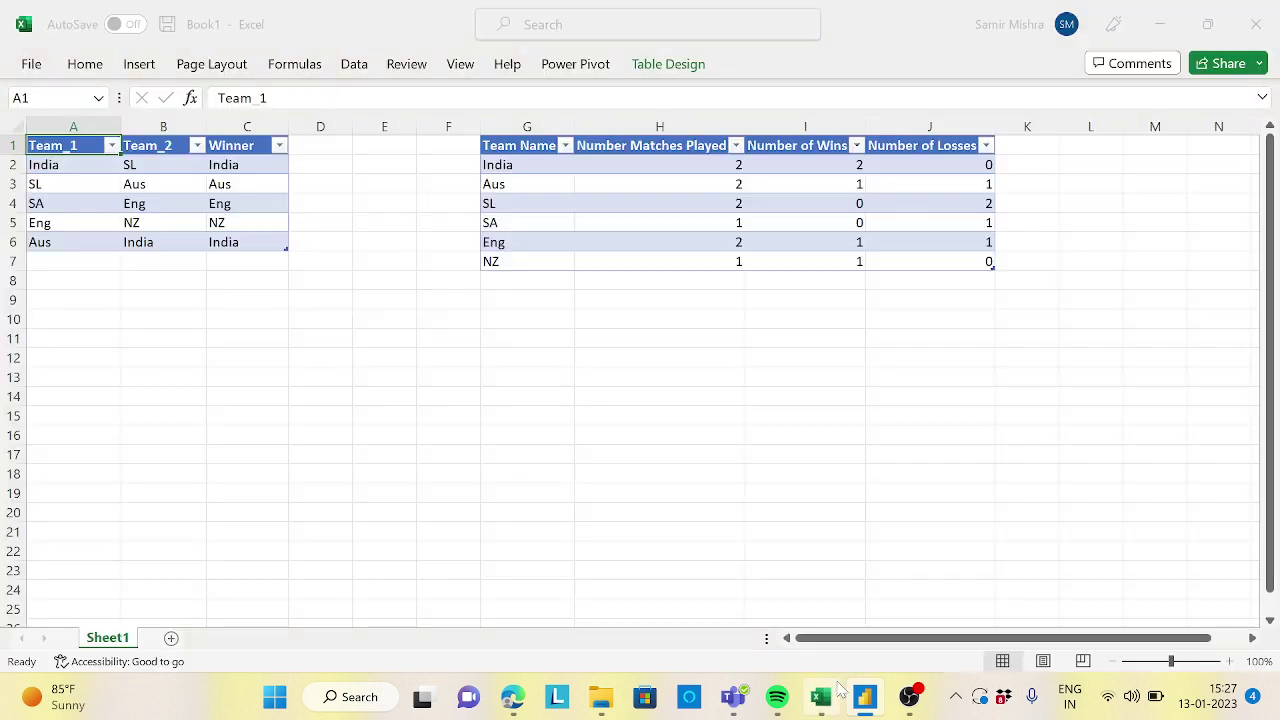
click(637, 145)
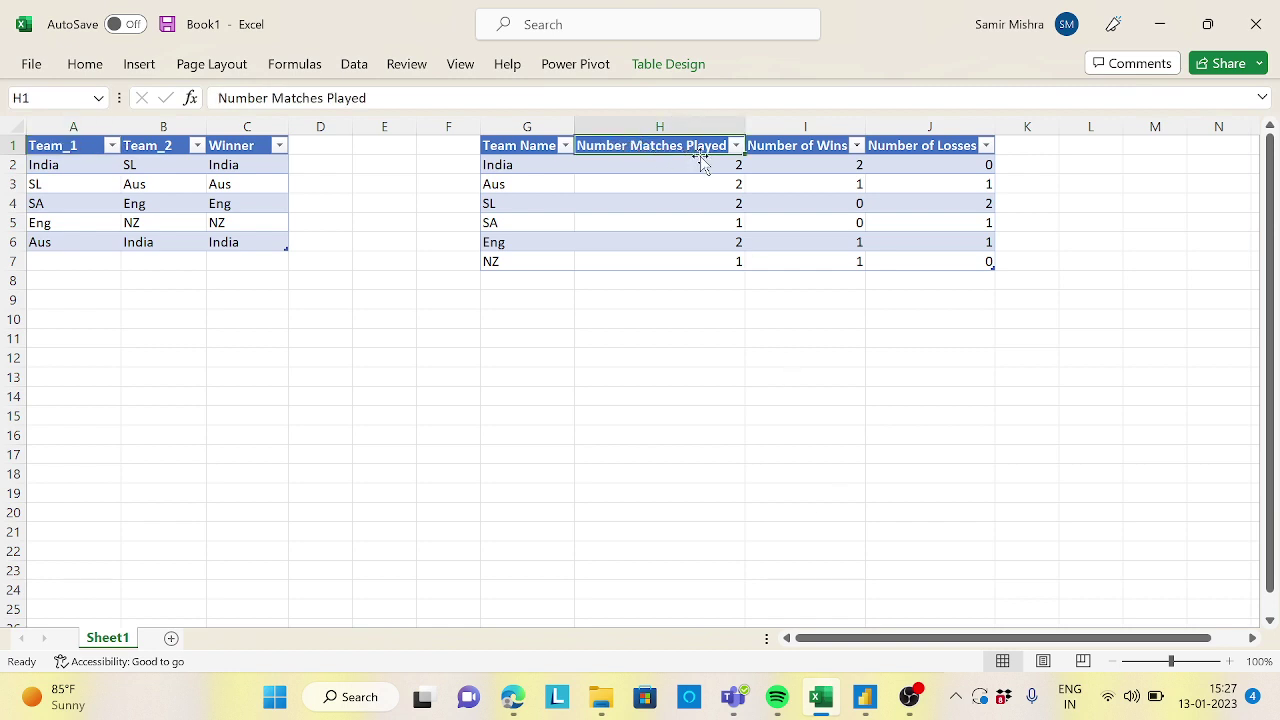
key(alt+Tab)
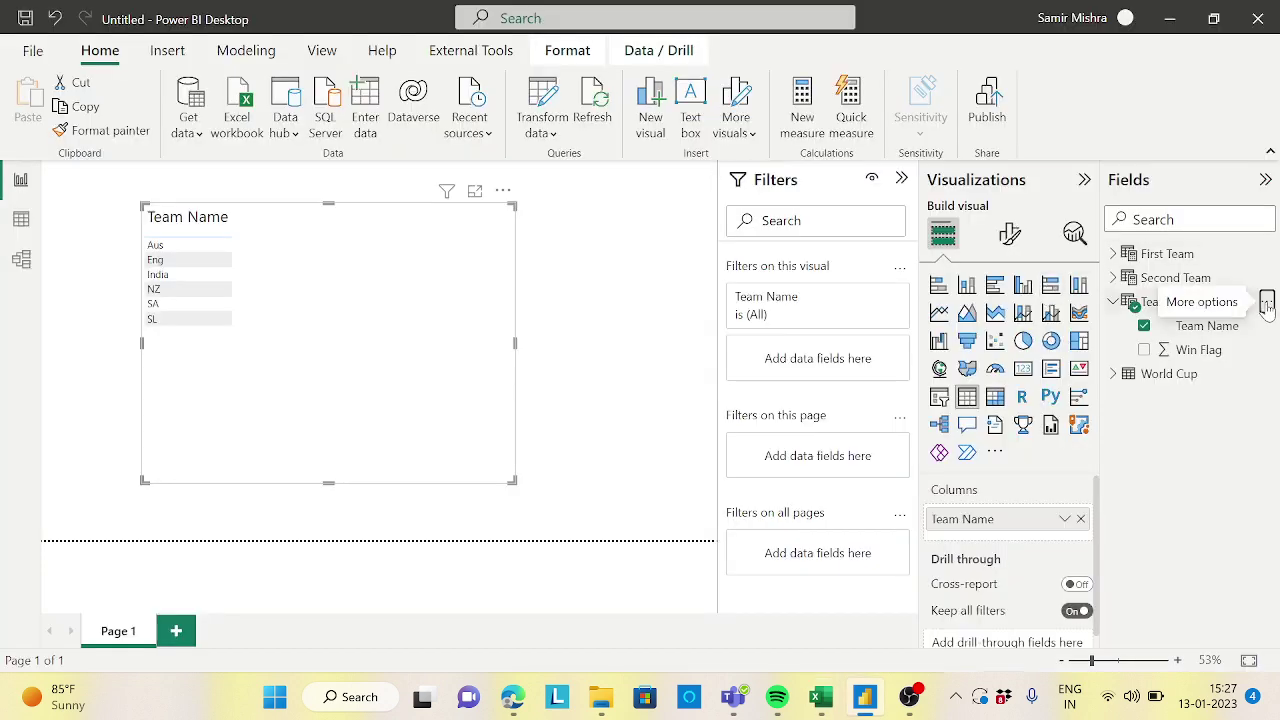
Create a measure in the Teams table: Number of Matched Played = COUNTROWS(Teams)
click(1265, 302)
click(1140, 314)
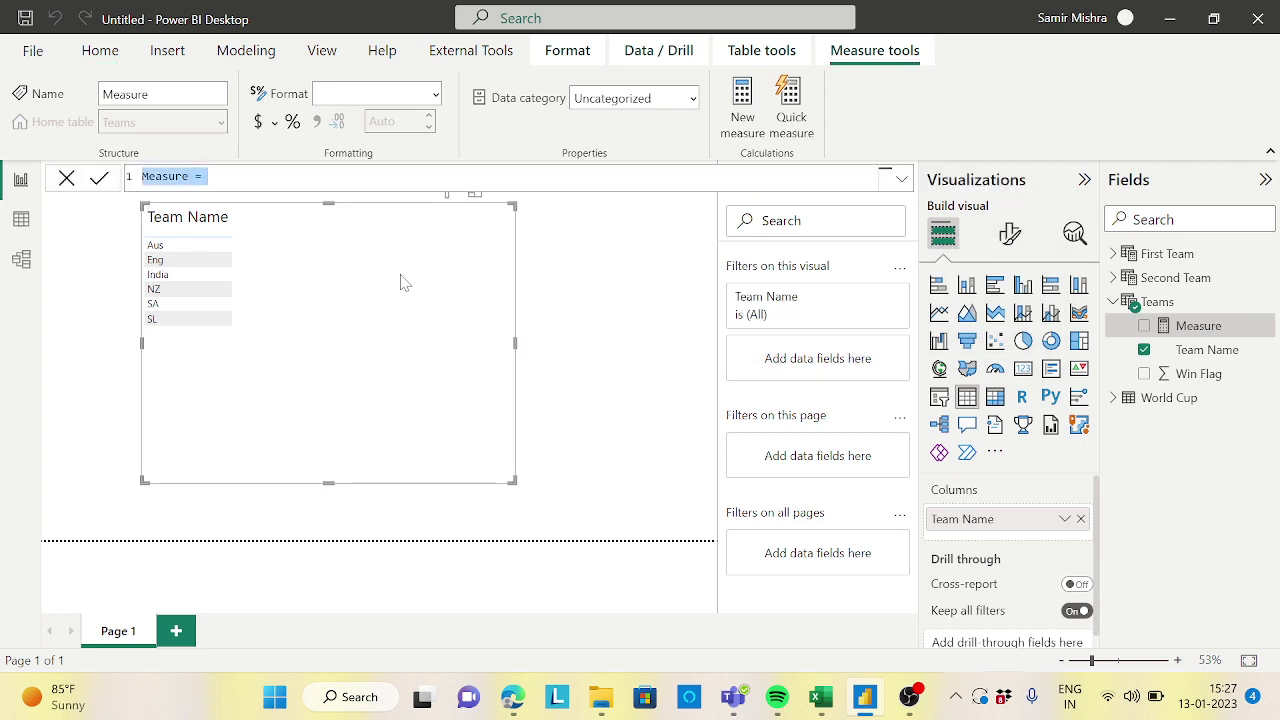
text(Number o)
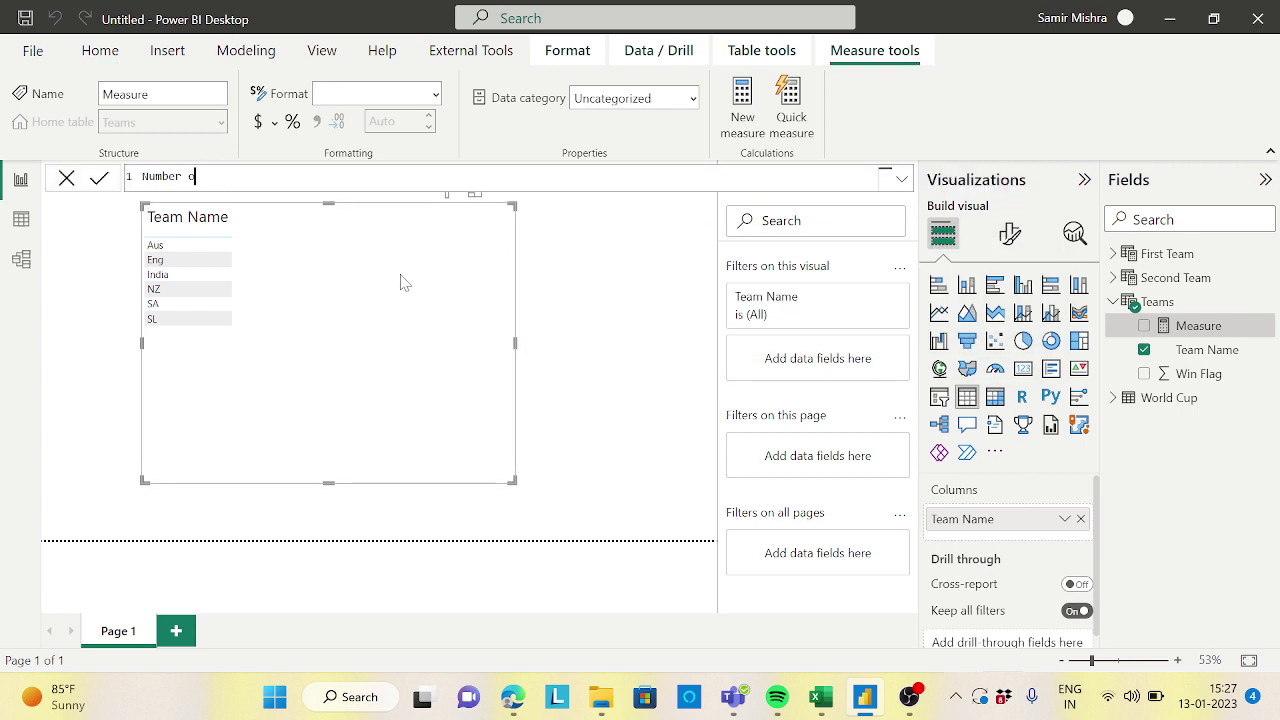
text(f Matched Played)
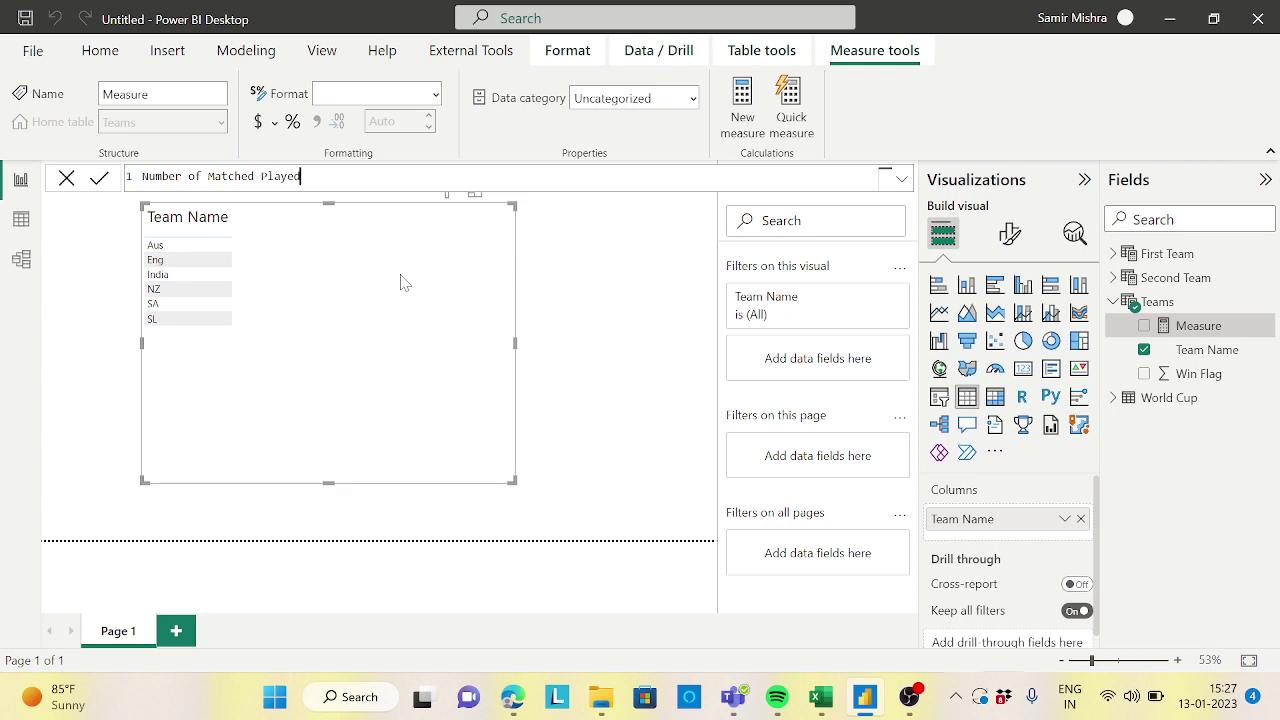
text(= count)
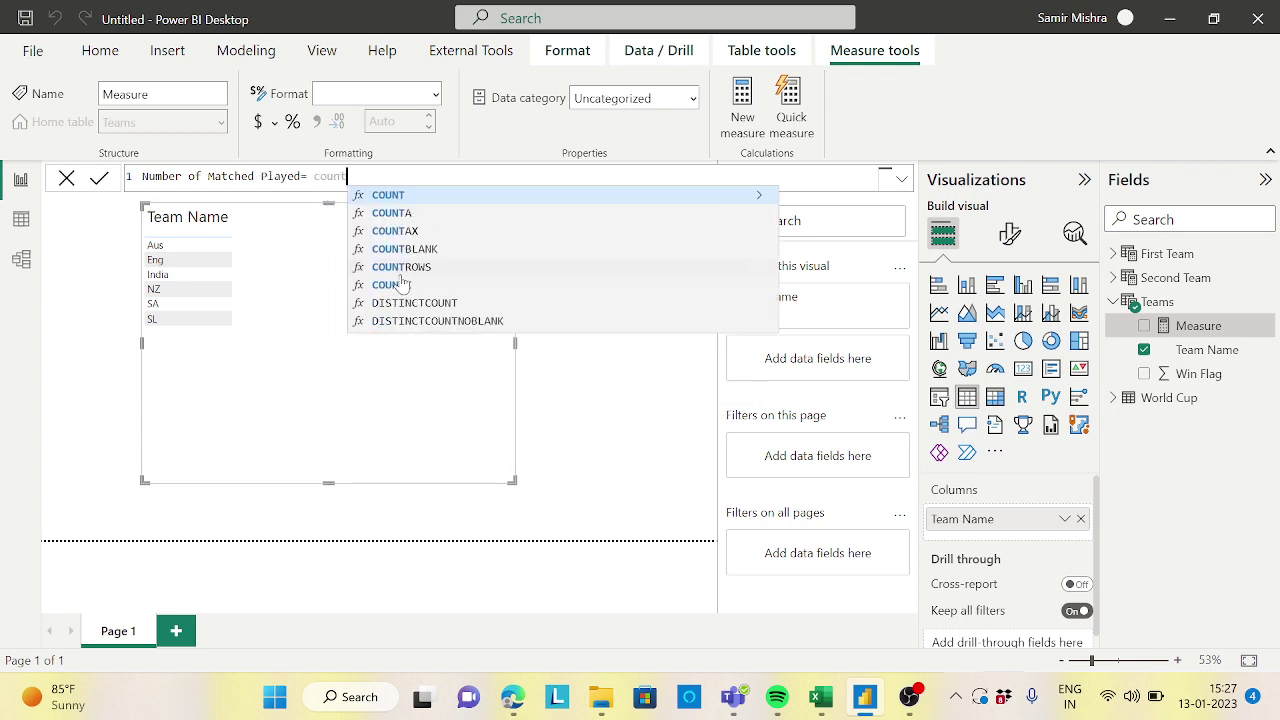
click(404, 270)
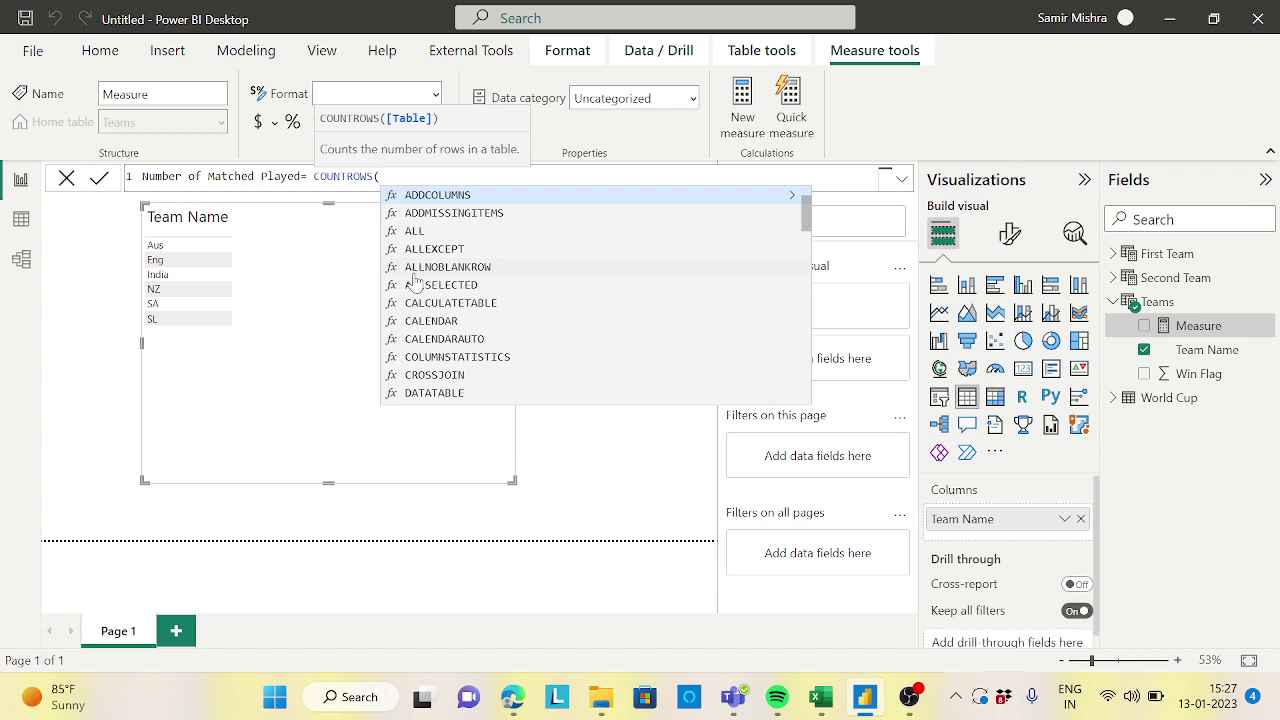
text(teams)
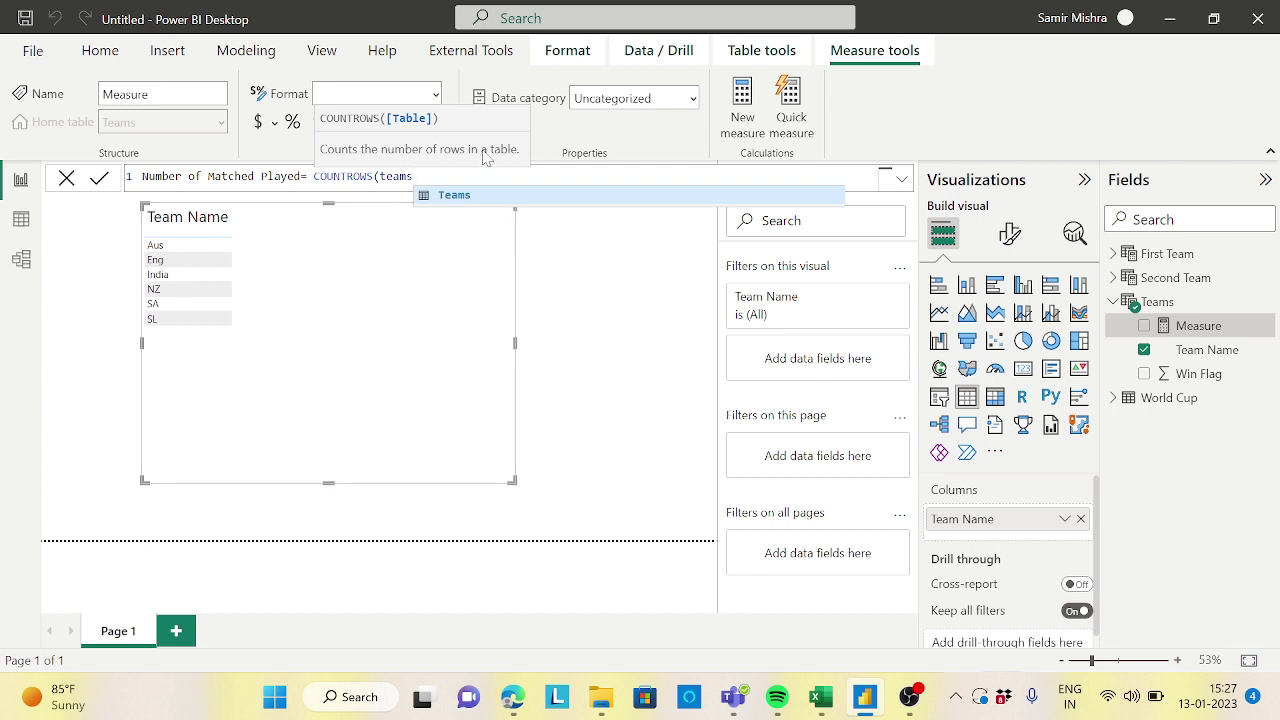
click(463, 197)
text())
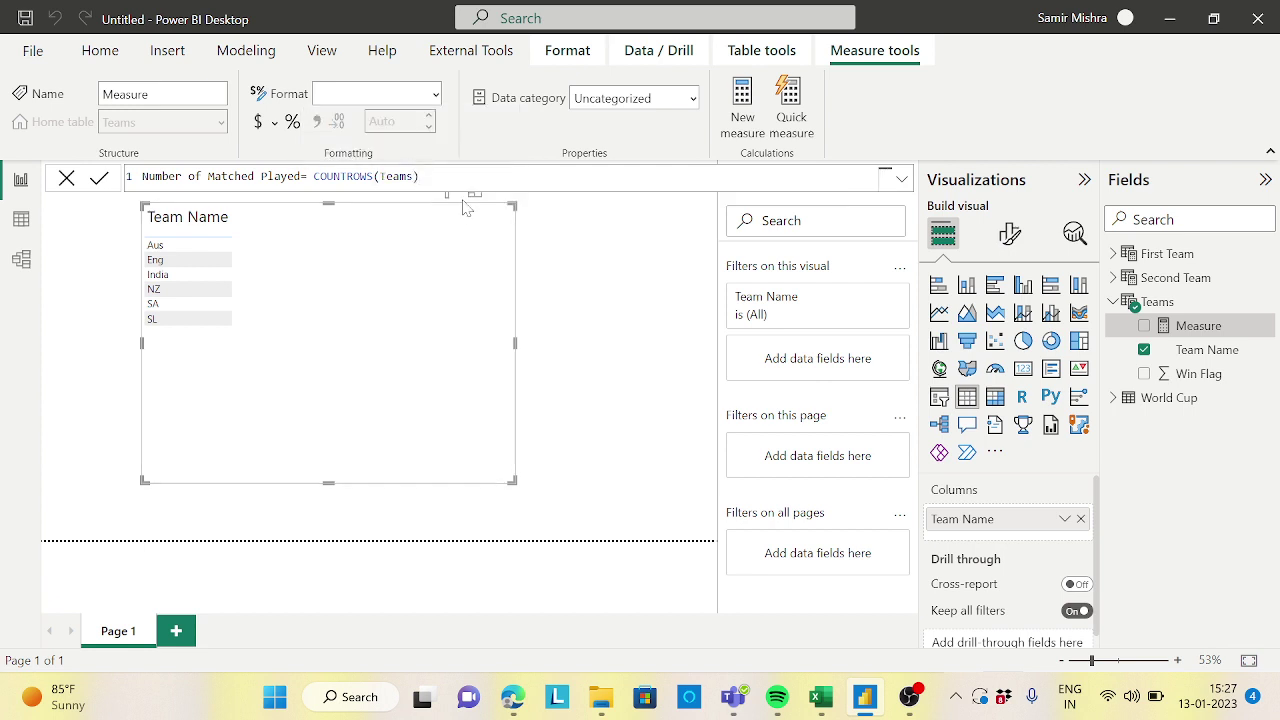
key(Return)
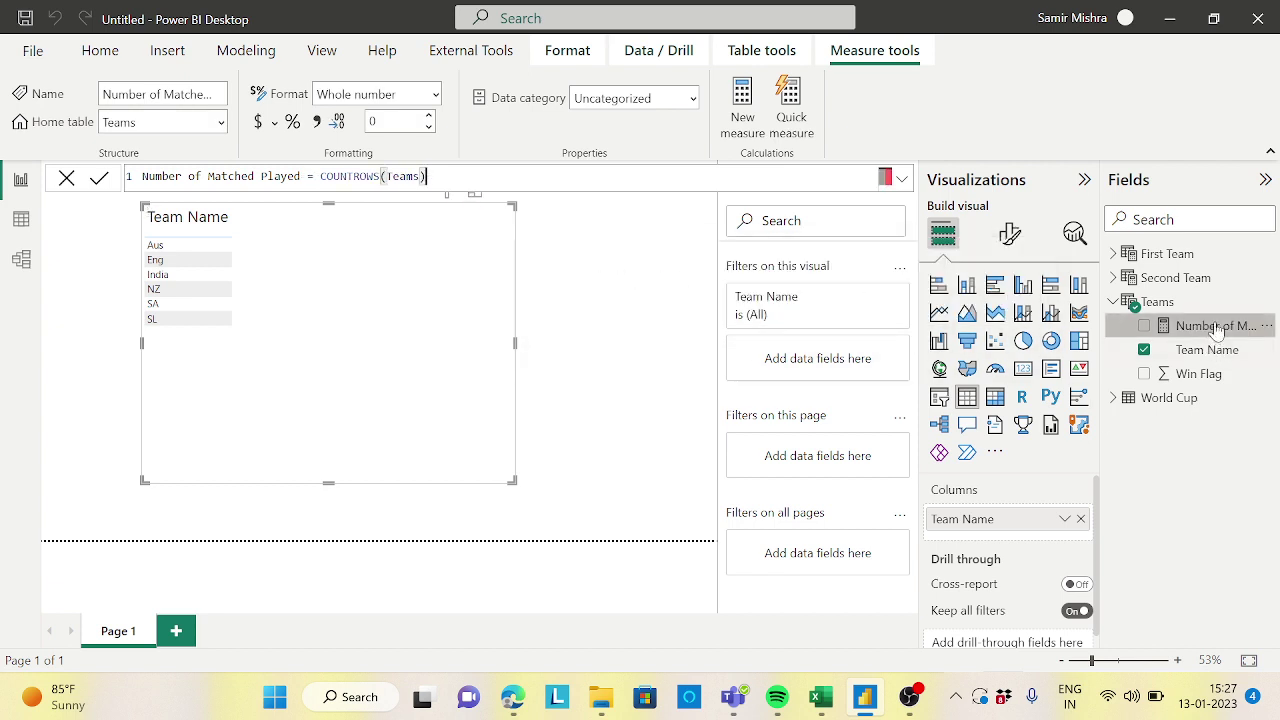
Add the Number of Matched Played measure to the table visual and rename its Sum of Win Flag column as Number Of Wins
drag(1218, 328, 352, 300)
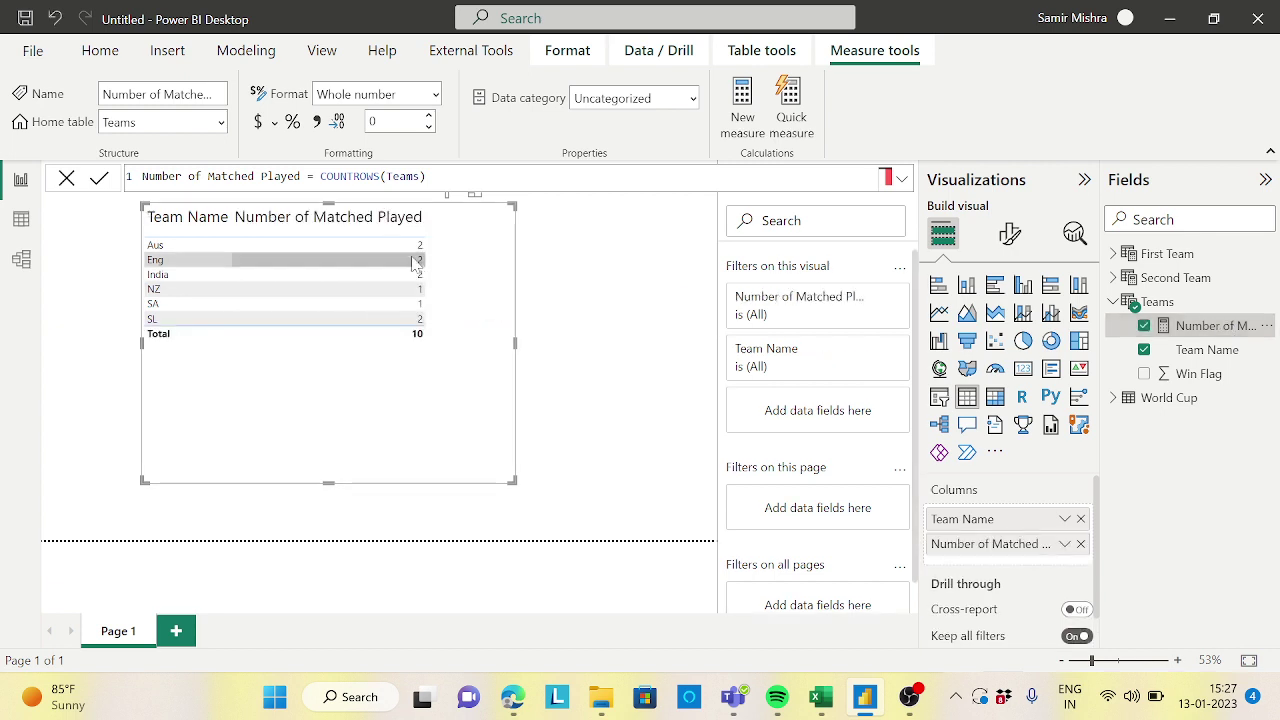
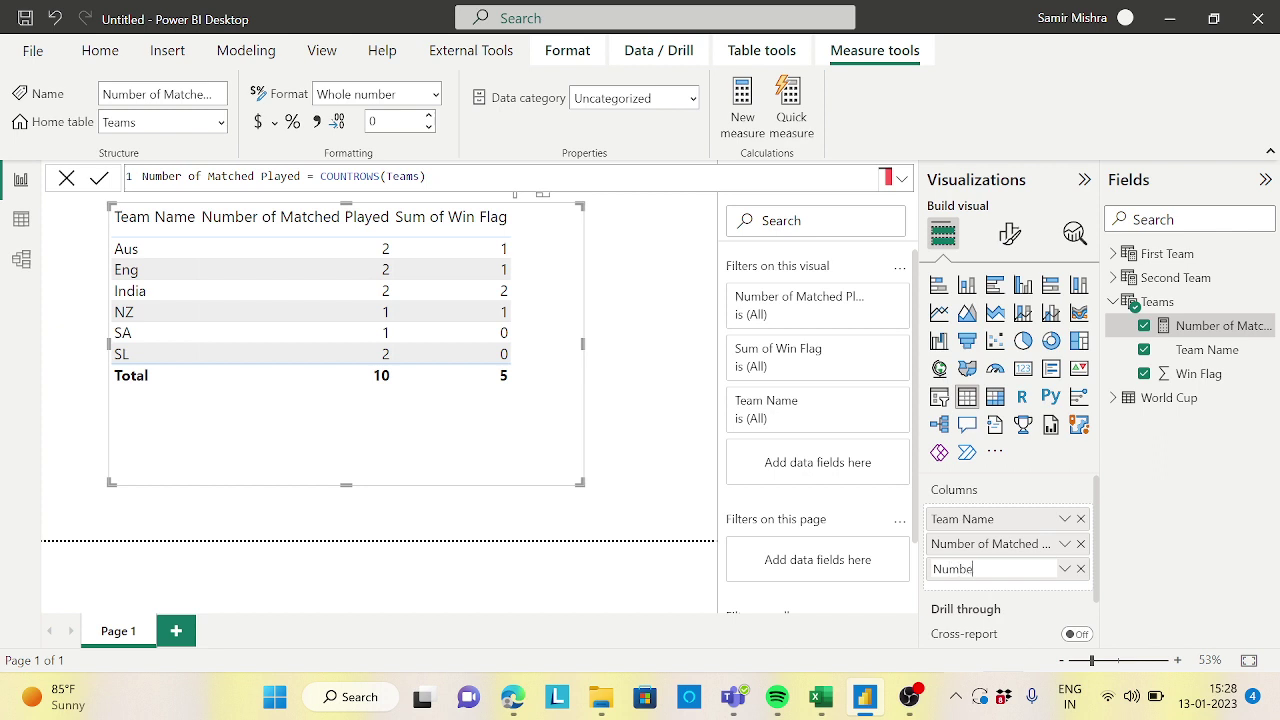
text(Wins)
key(Return)
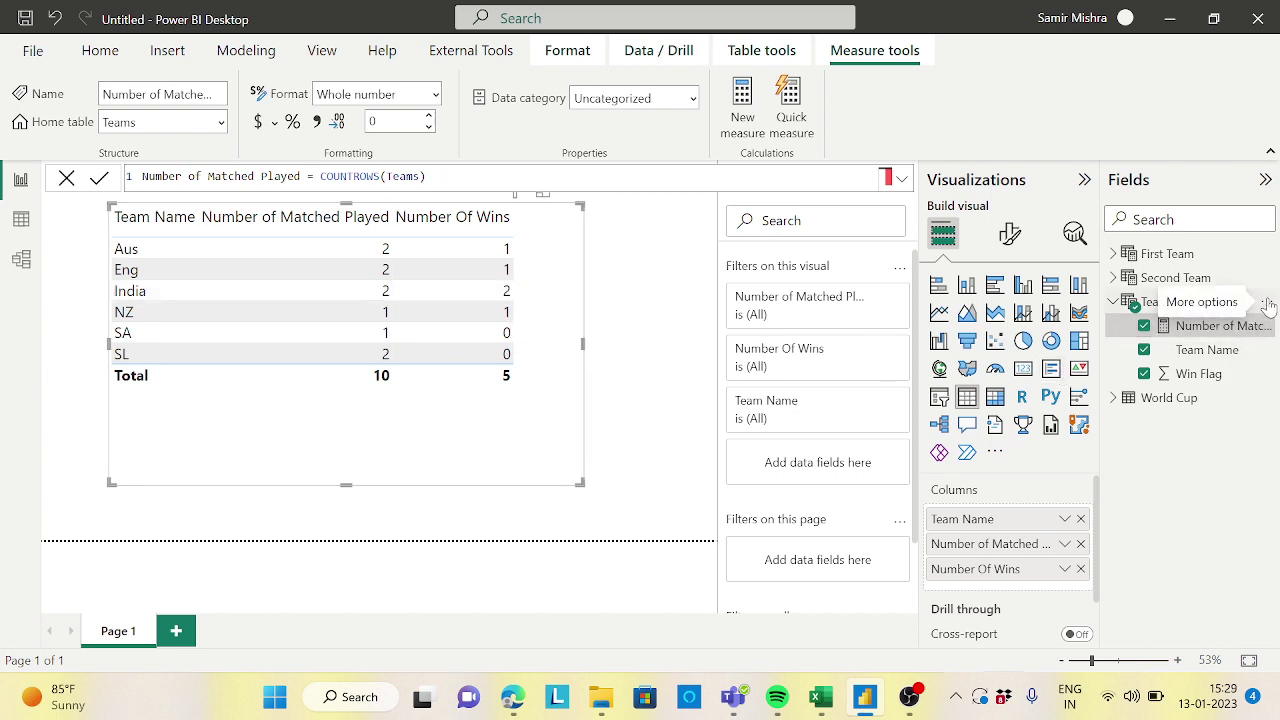
Start a new measure in the Teams table named Number of Loss, beginning its formula with [Number of Matched Played]
click(1268, 303)
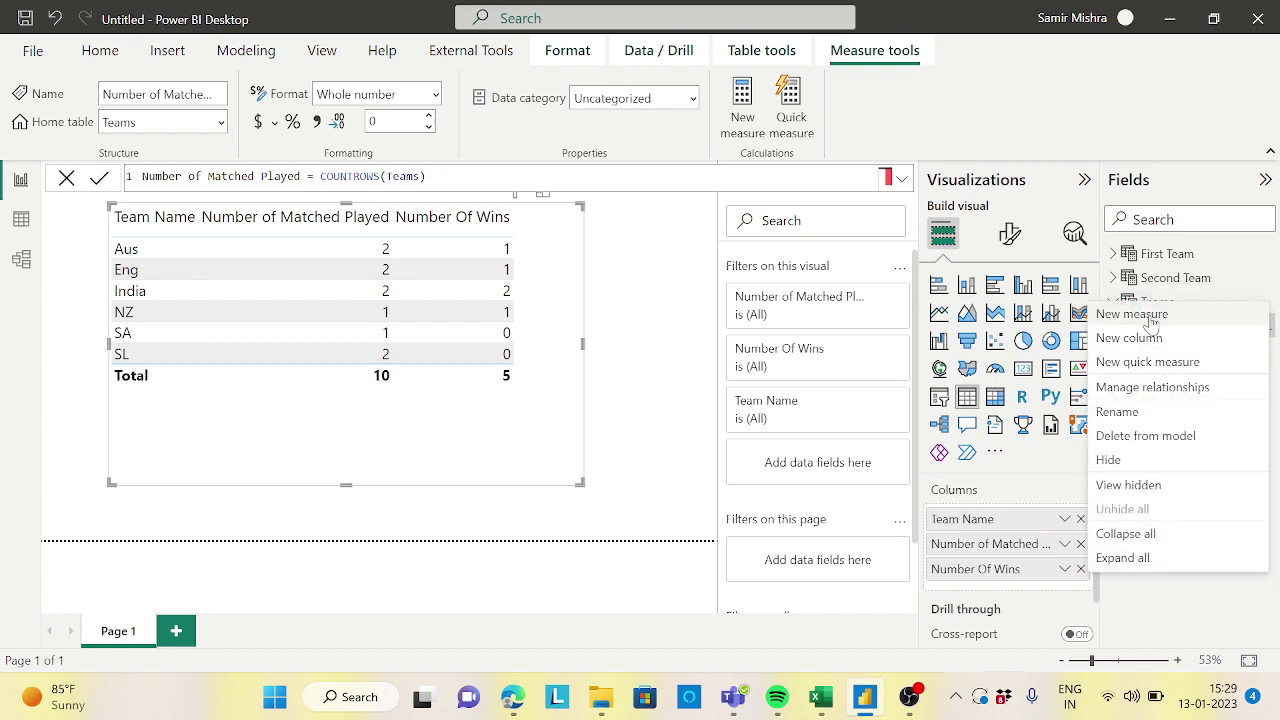
key(Escape)
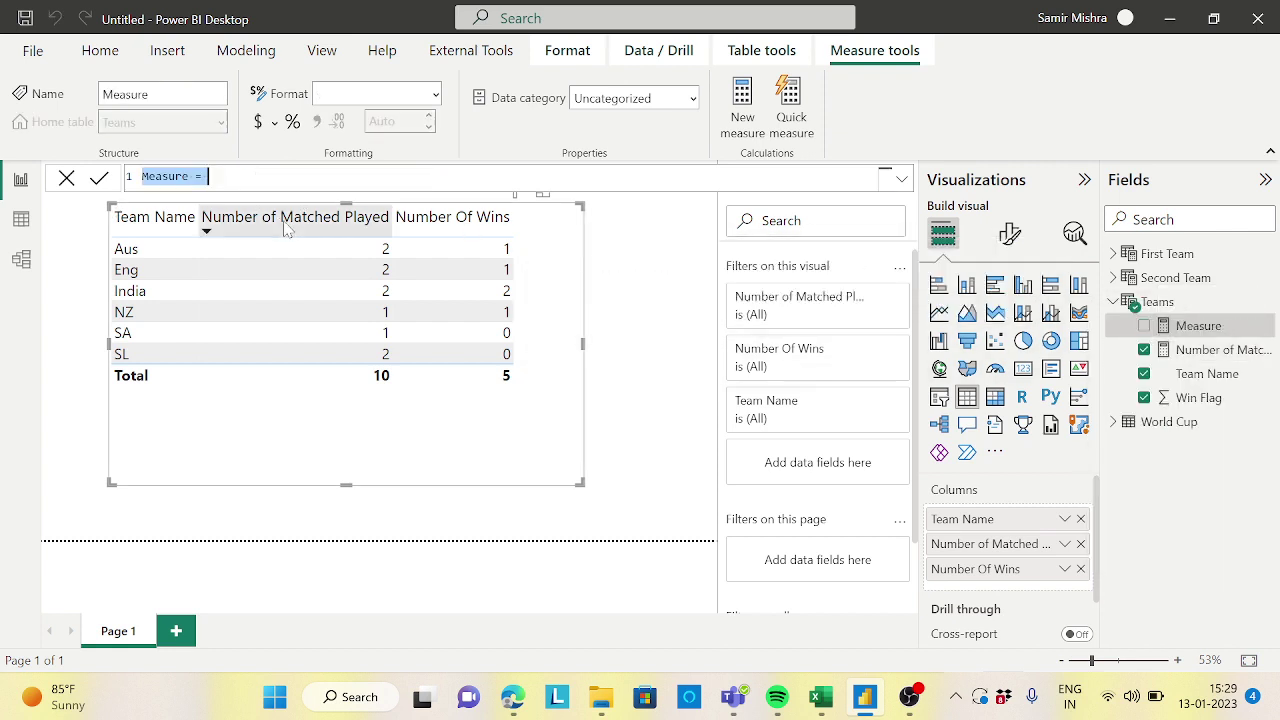
text(Number)
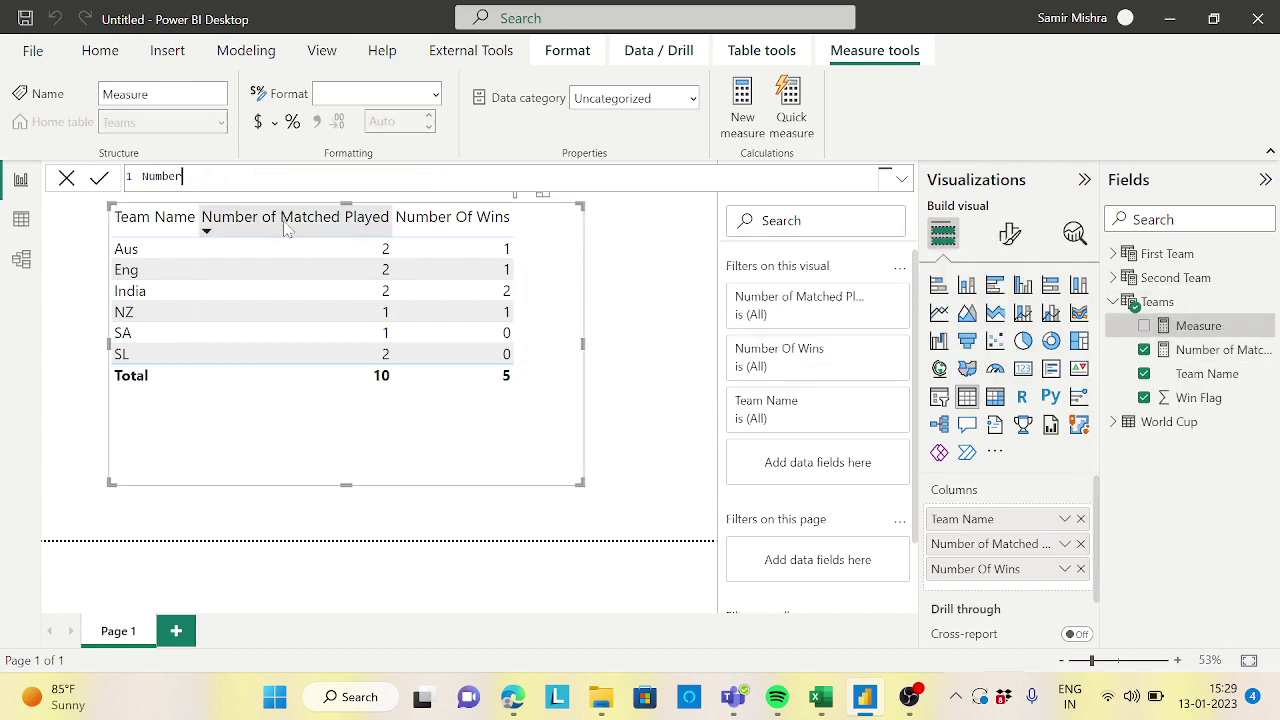
text( of Lo)
text(sses)
key(BackSpace)
key(BackSpace)
text(=[n)
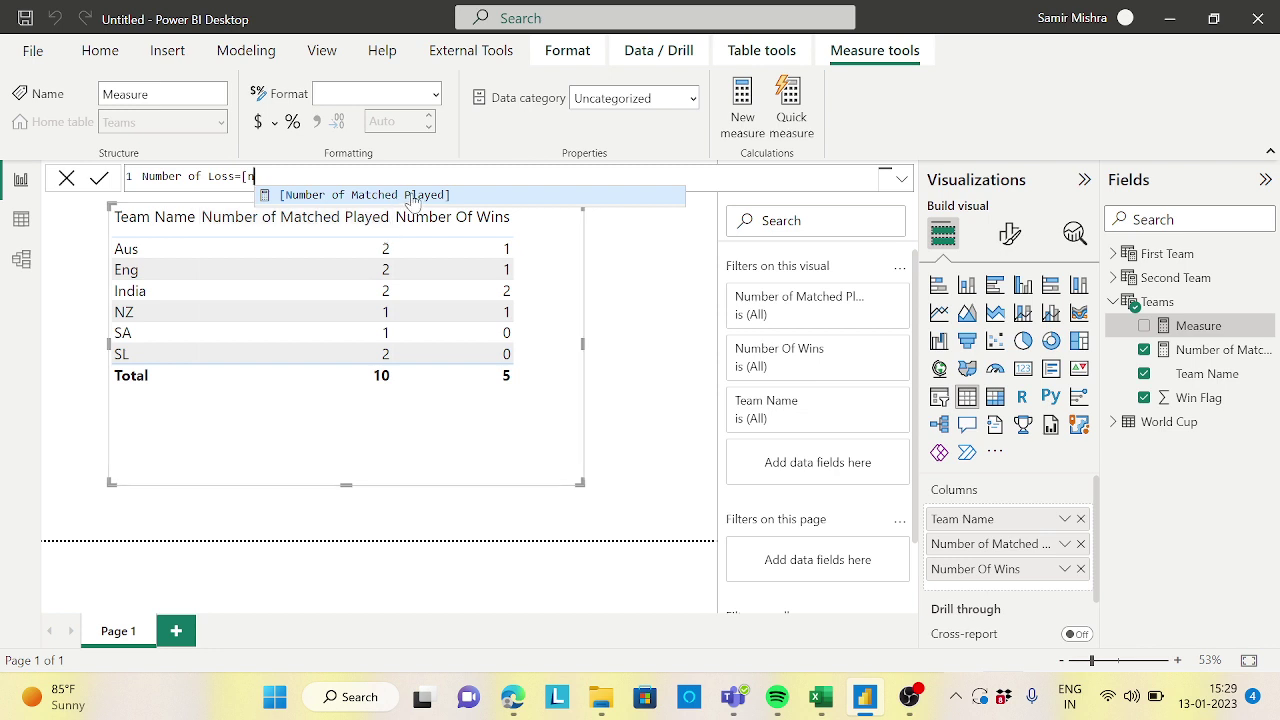
click(412, 196)
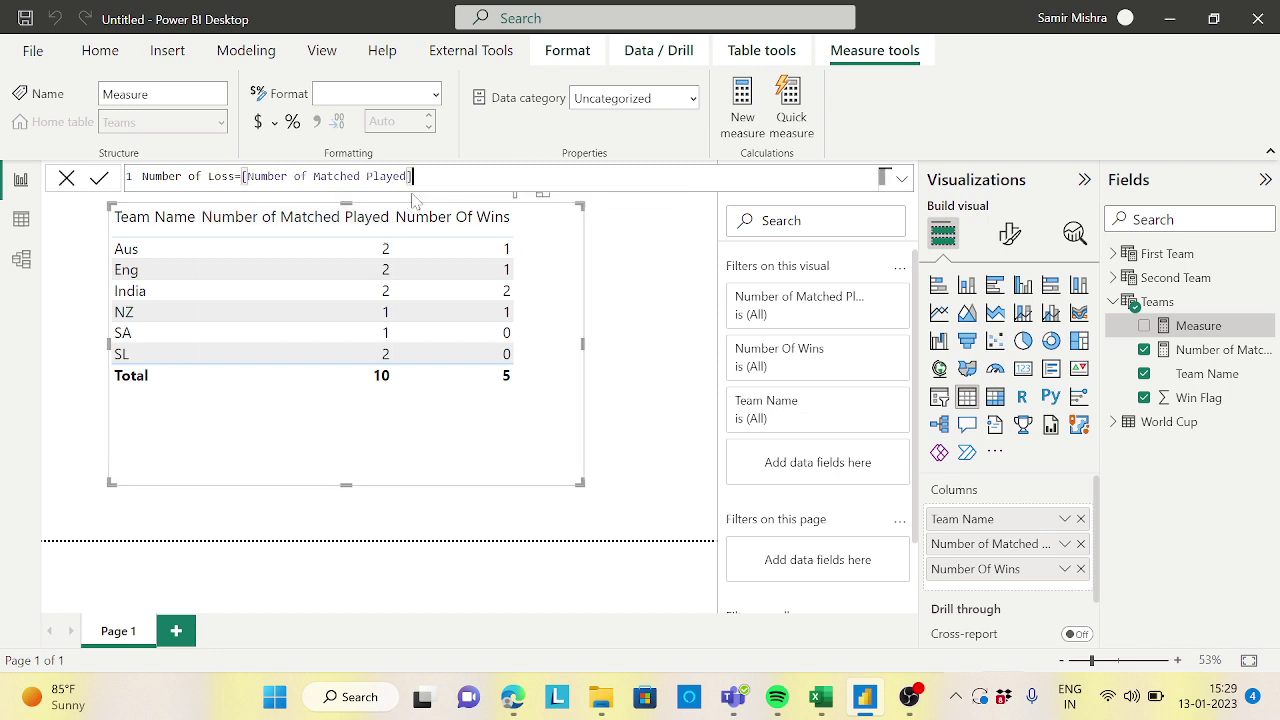
Complete the Number of Loss formula by subtracting SUM('First Team'[Win Flag]) and commit the measure
text(-sum)
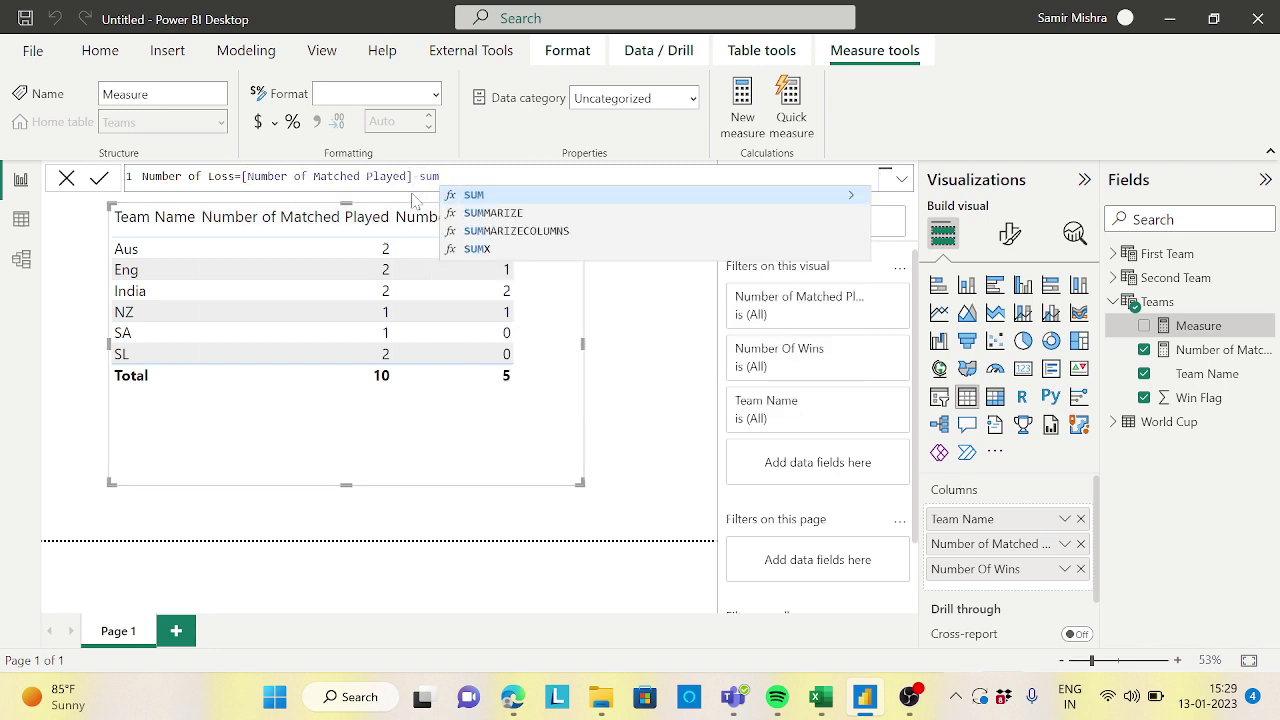
key(BackSpace)
key(BackSpace)
key(BackSpace)
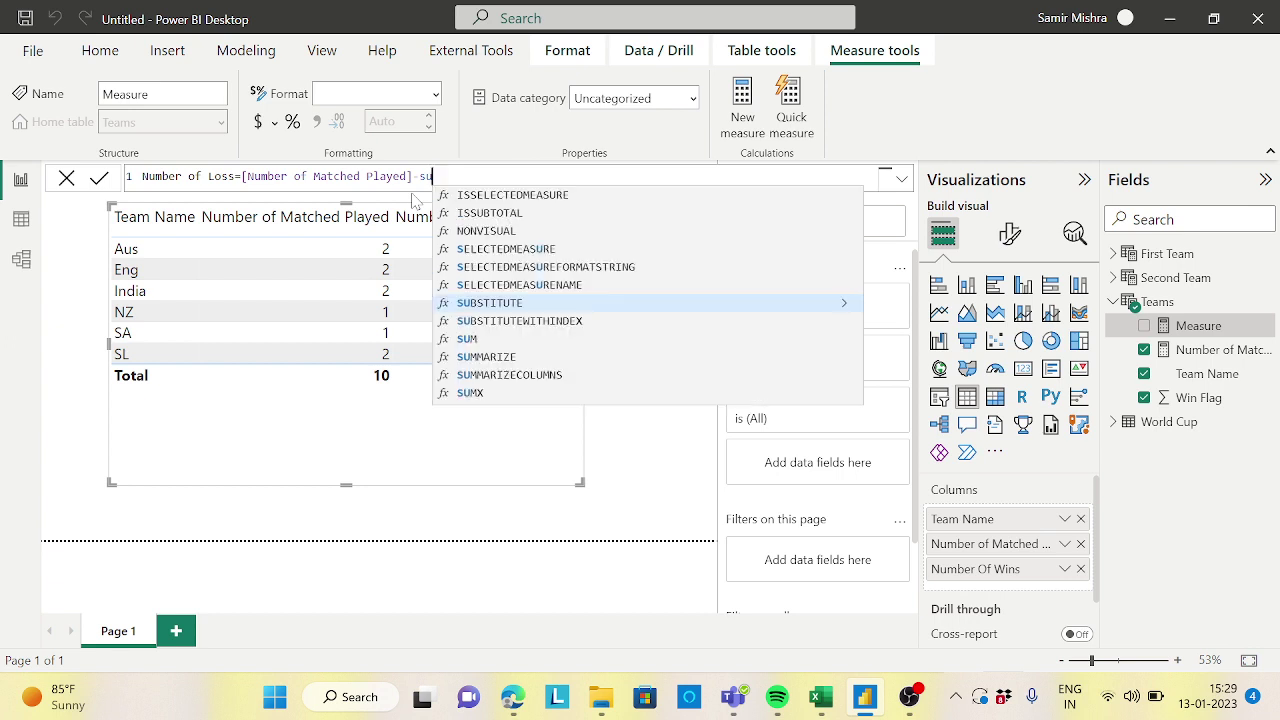
text(sum)
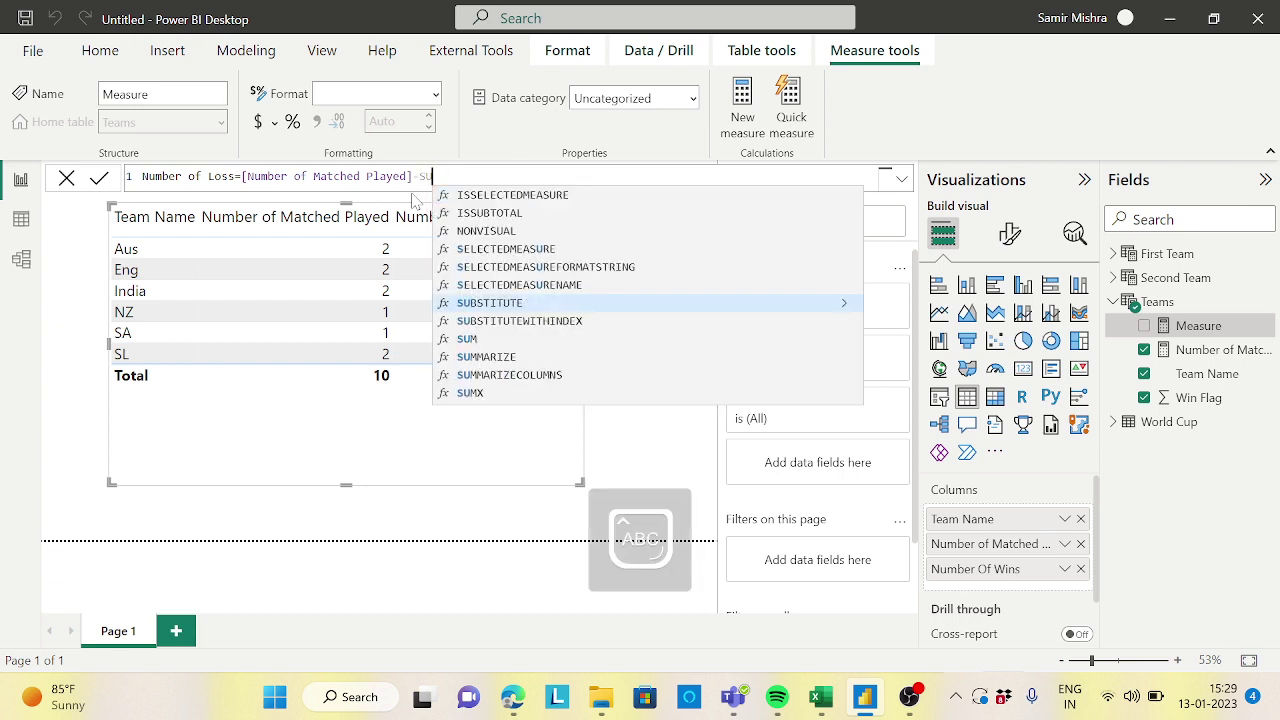
key(Tab)
text(WIN)
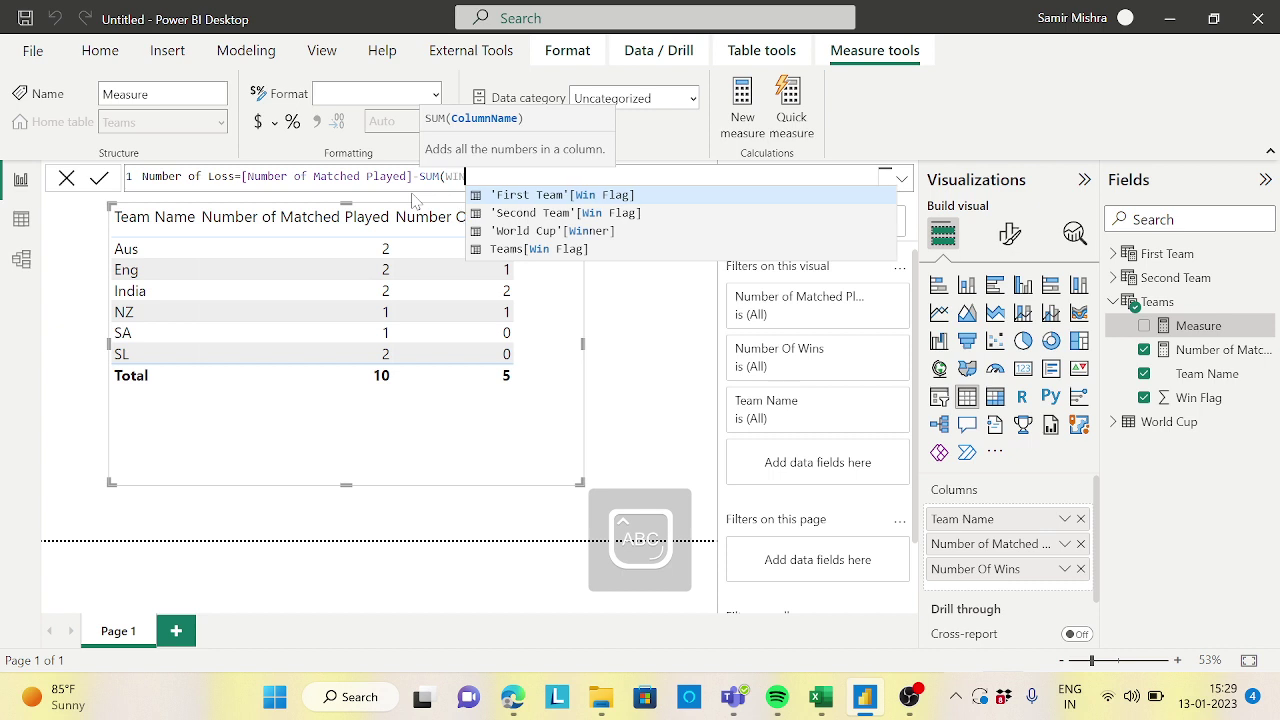
click(612, 198)
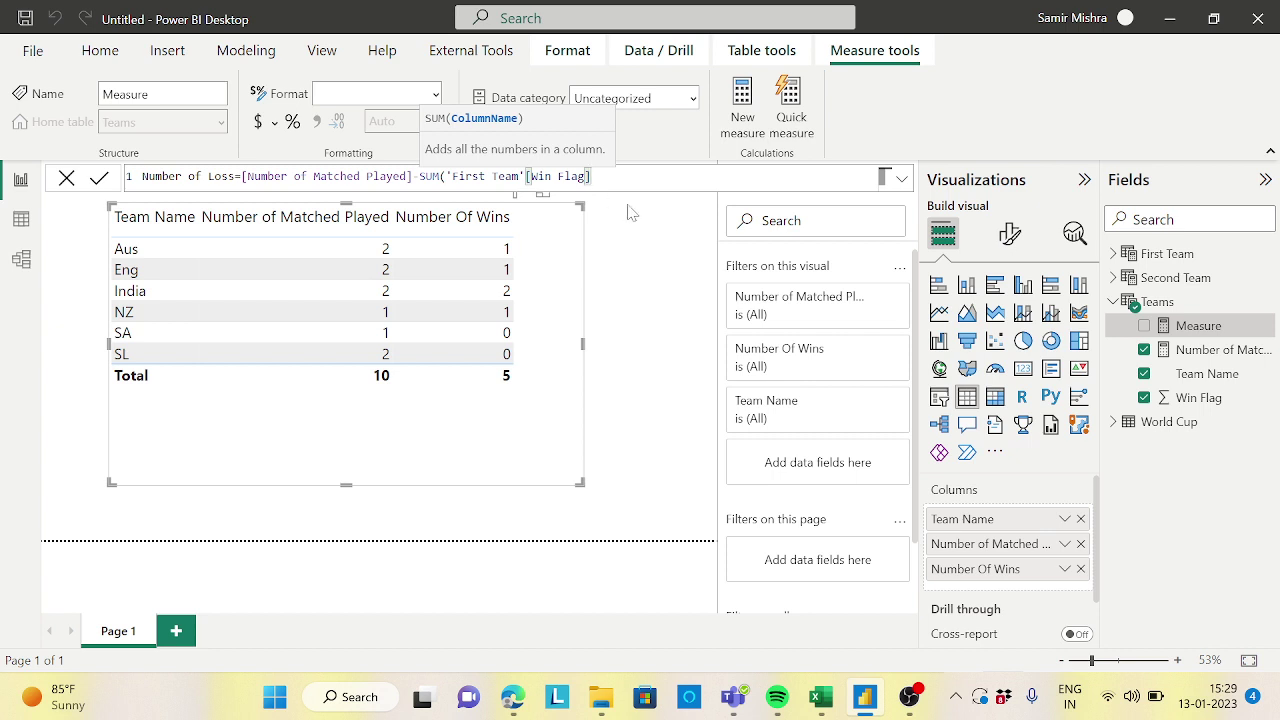
text())
key(Return)
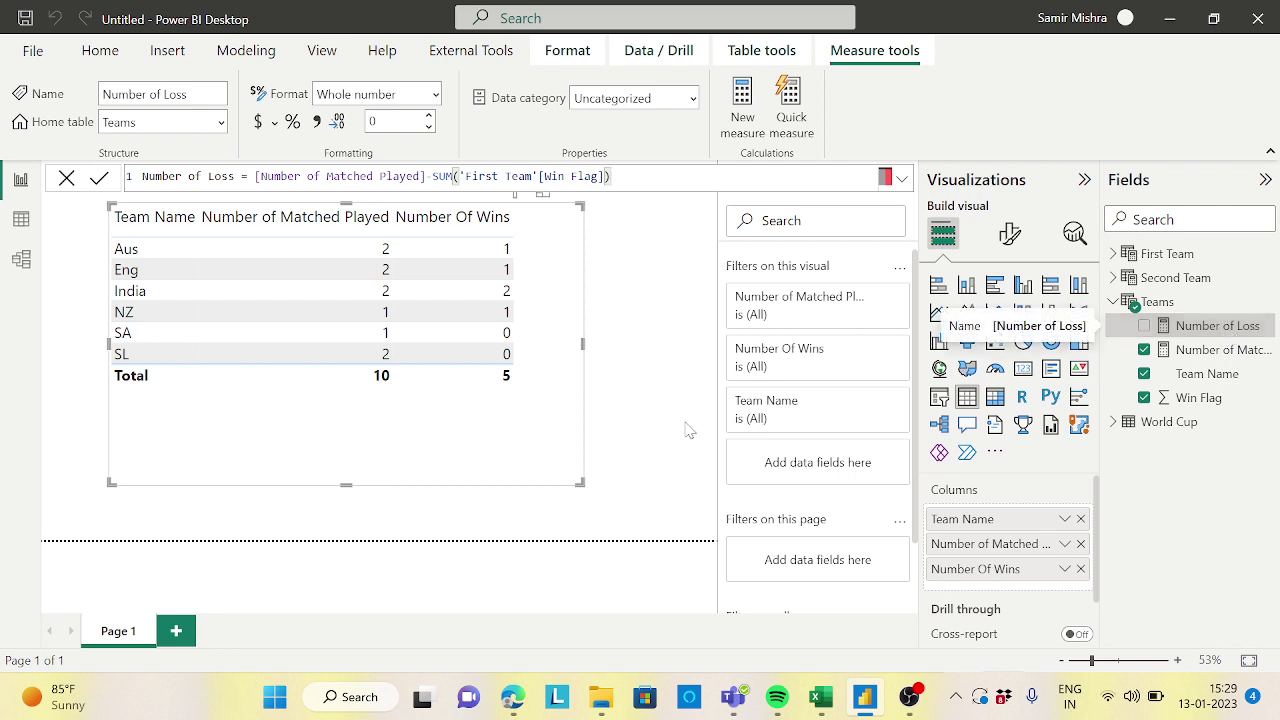
Add the Number of Loss measure to the table visual, widen the visual to fit all columns and reduce its height
drag(1210, 326, 575, 395)
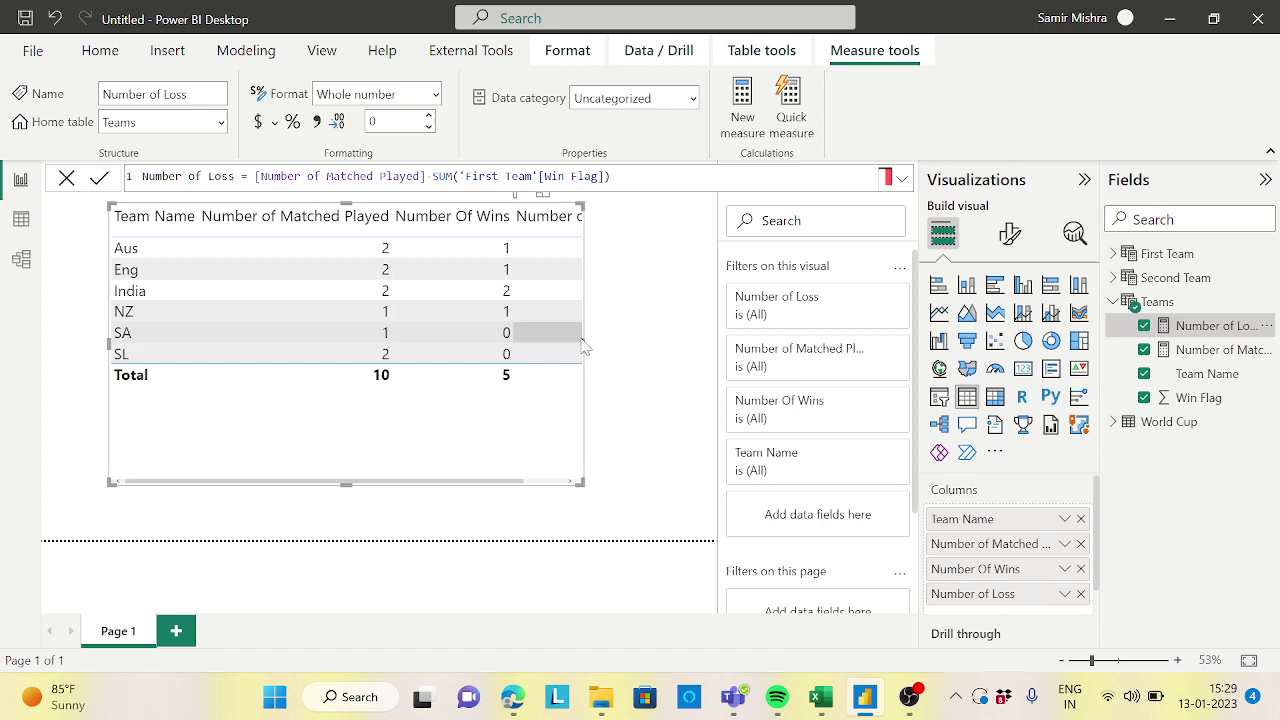
click(590, 349)
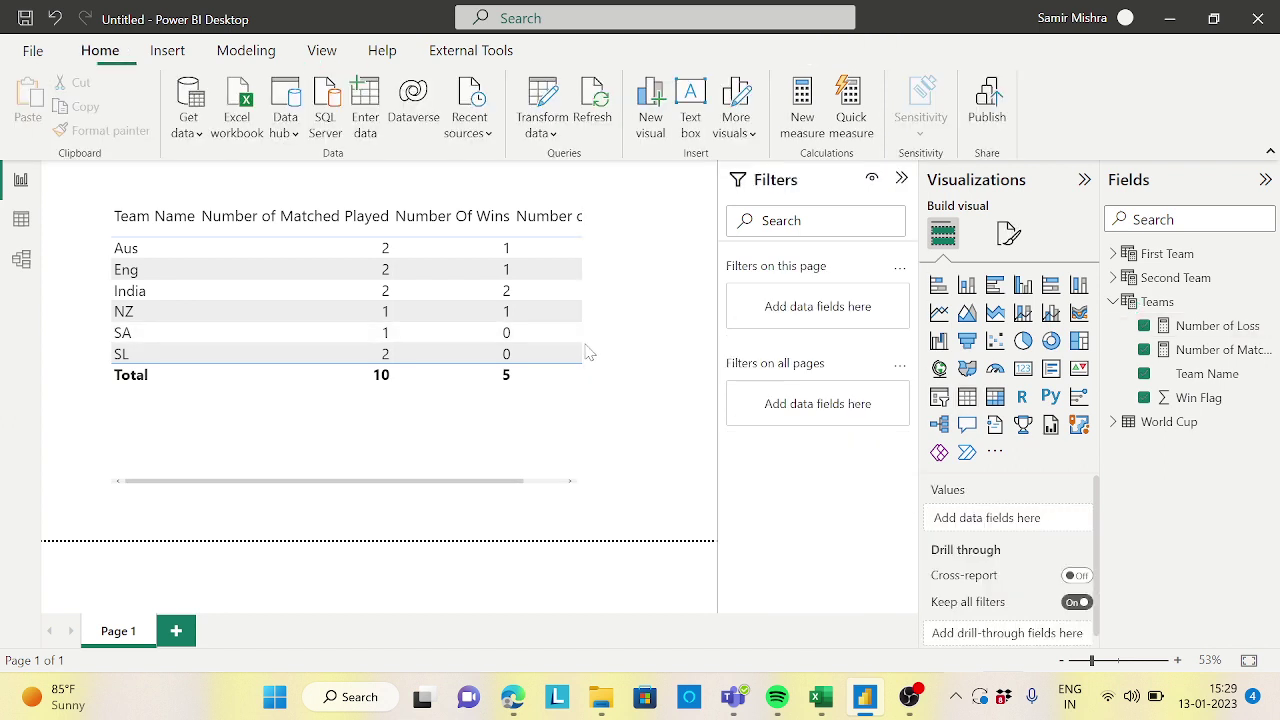
click(537, 451)
drag(580, 348, 688, 345)
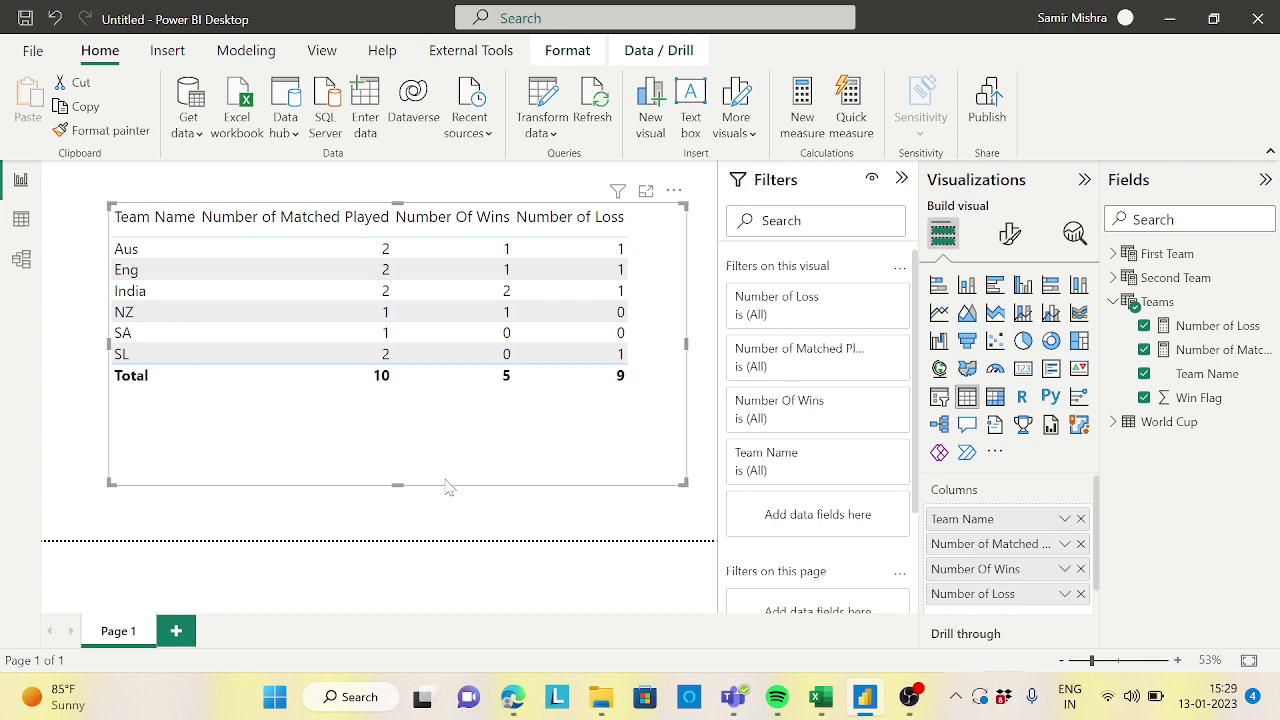
drag(393, 483, 440, 417)
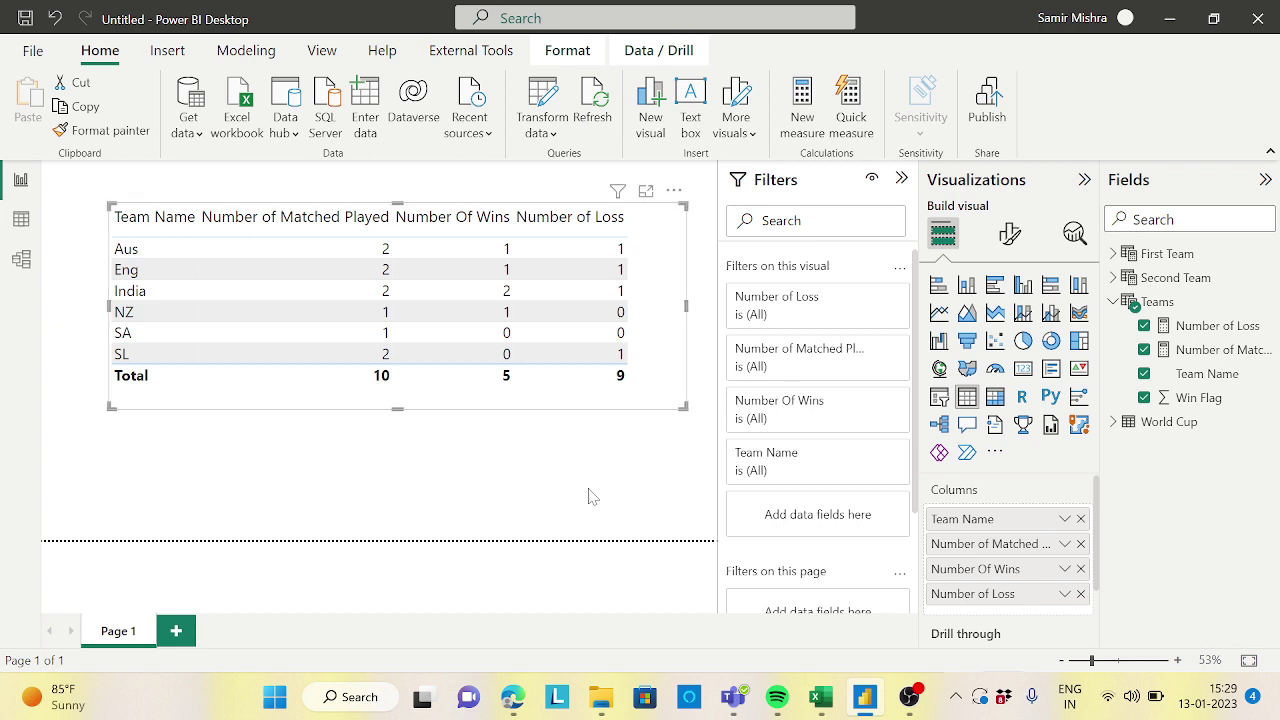
Check the expected results in Excel, and examine the SELECTCOLUMNS formula of the First Team table in Power BI's data view
key(alt+Tab)
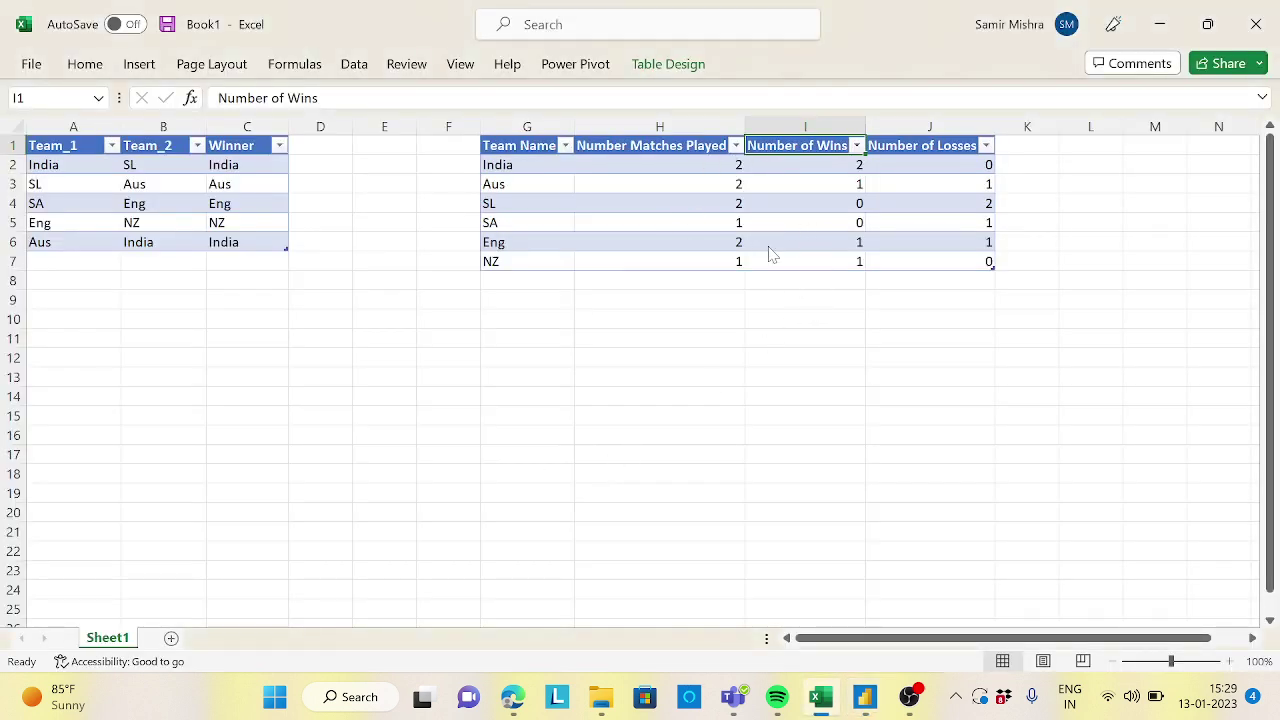
key(alt+Tab)
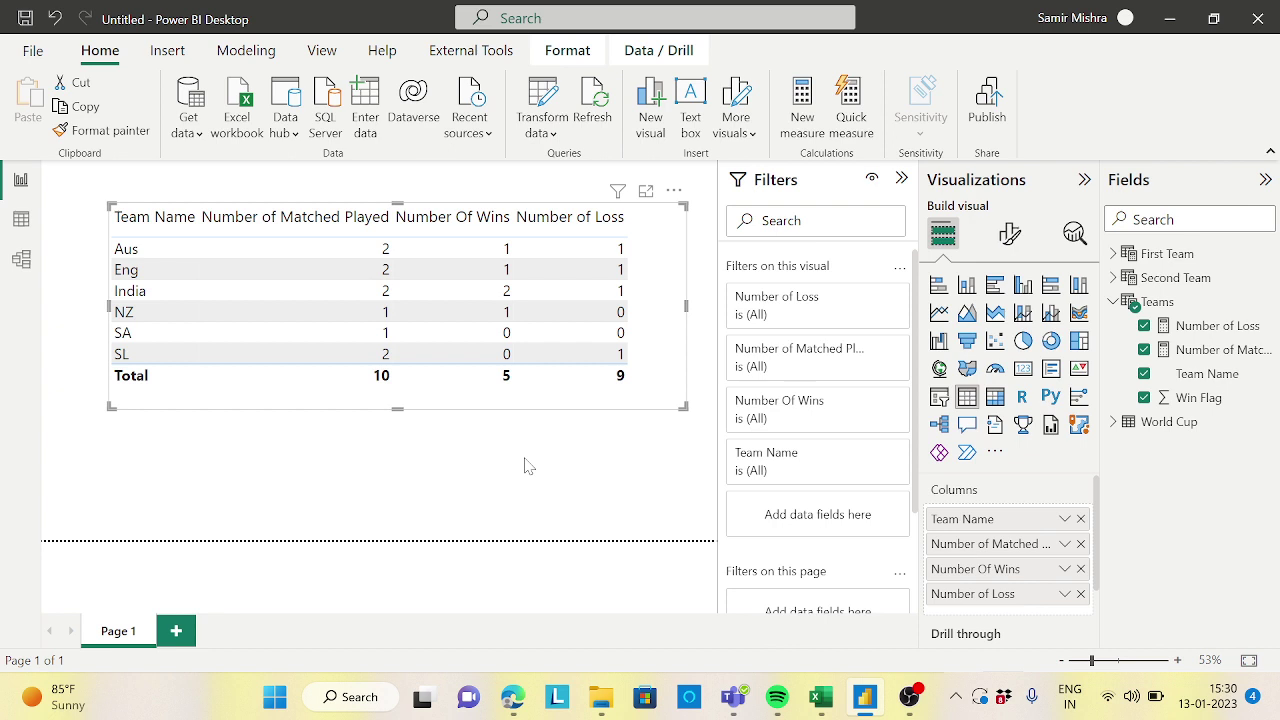
click(21, 219)
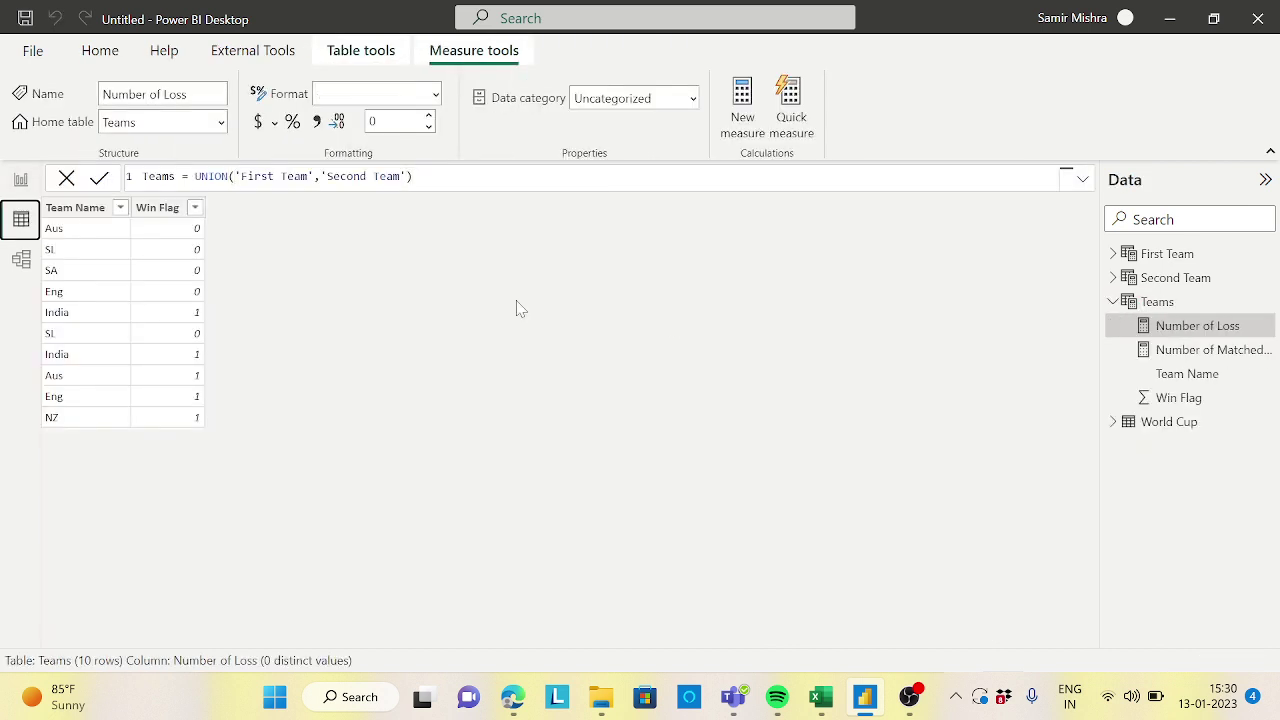
click(1180, 255)
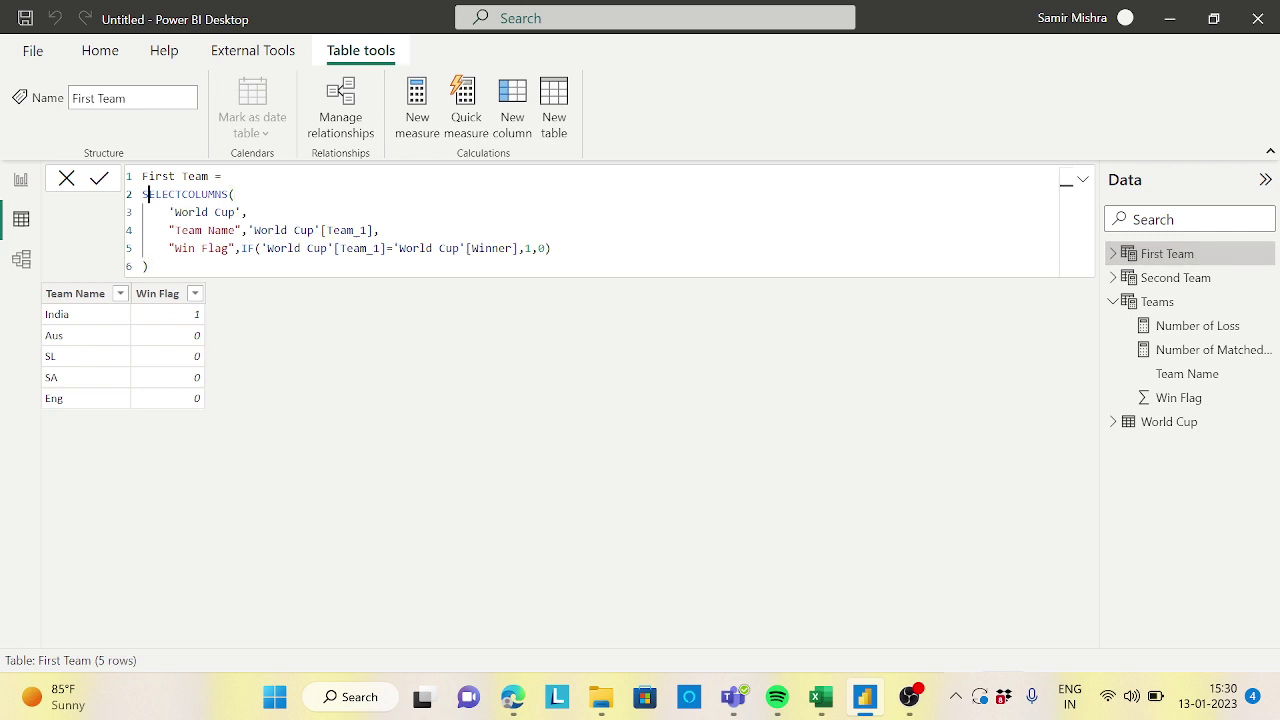
drag(142, 194, 201, 194)
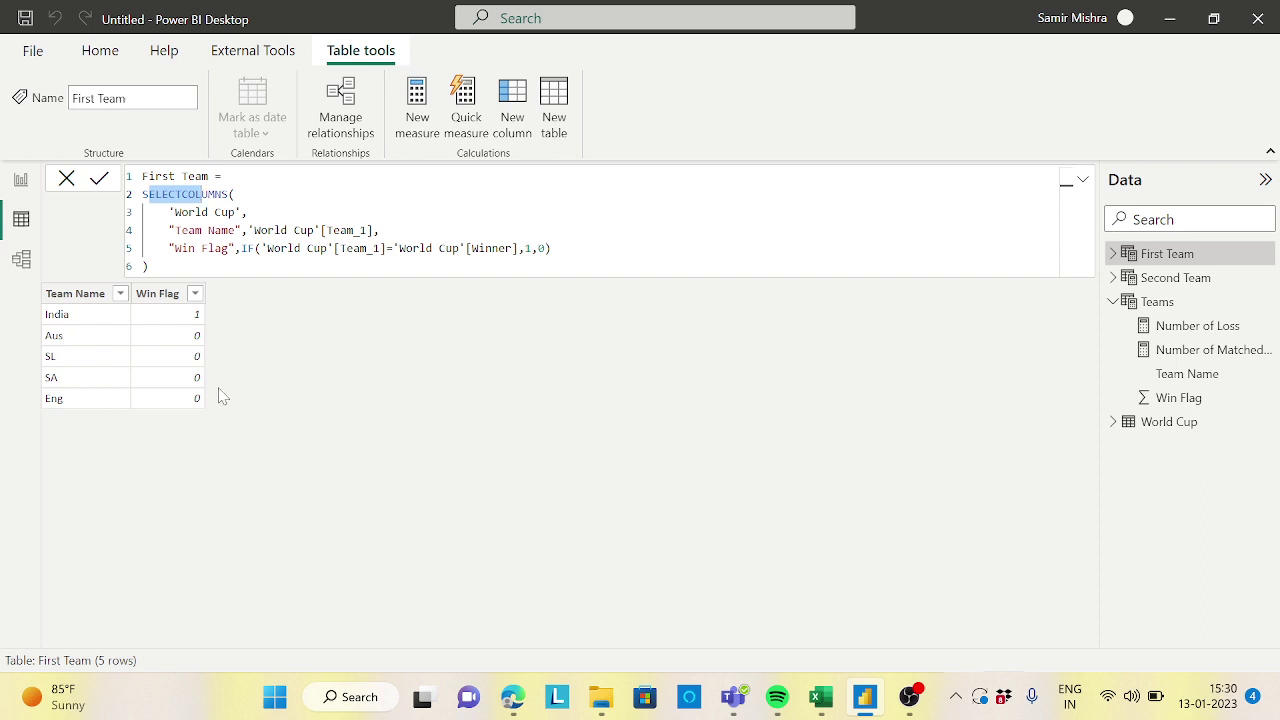
Examine the UNION formula and rows of the Teams table, and return to the report page
click(1192, 301)
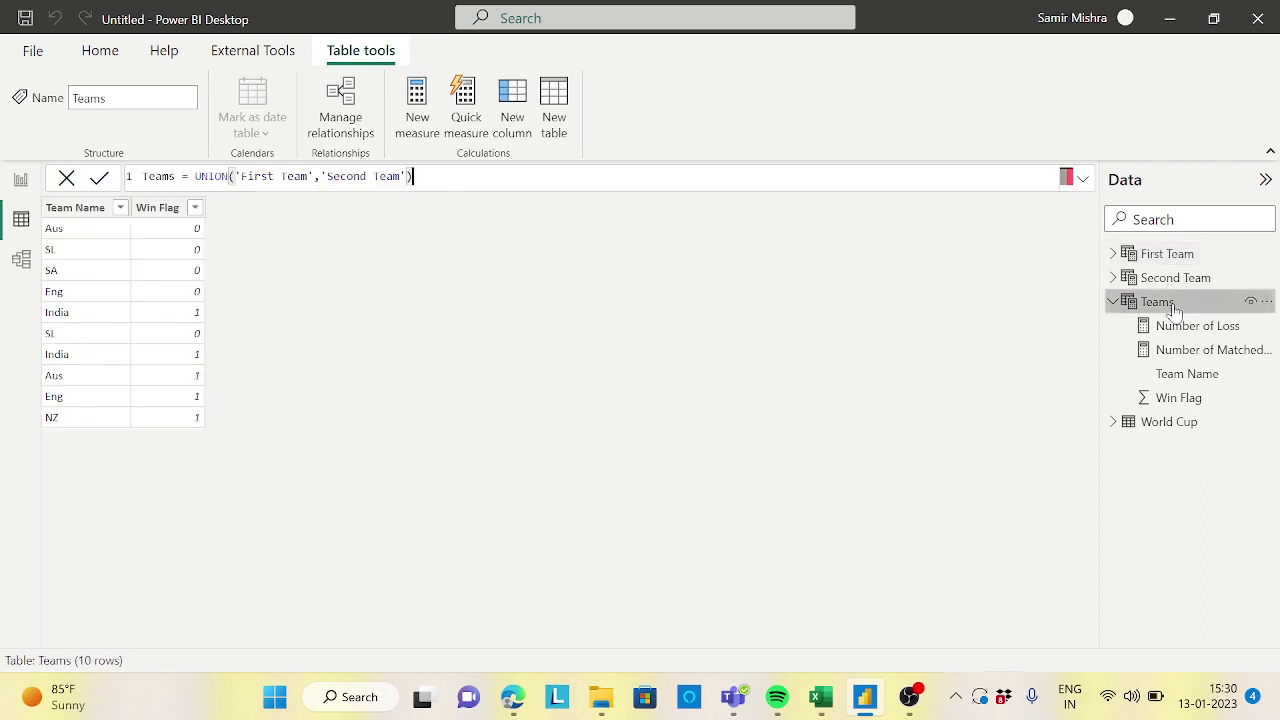
click(194, 176)
key(shift+Home)
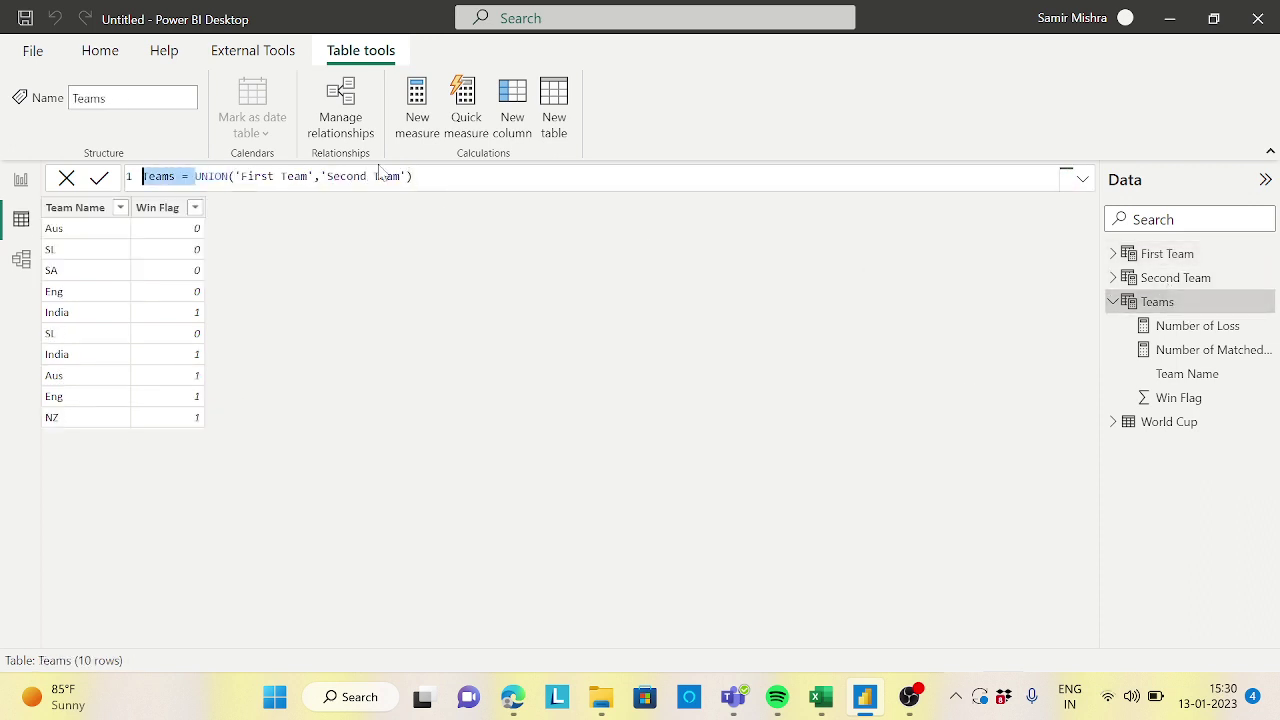
key(End)
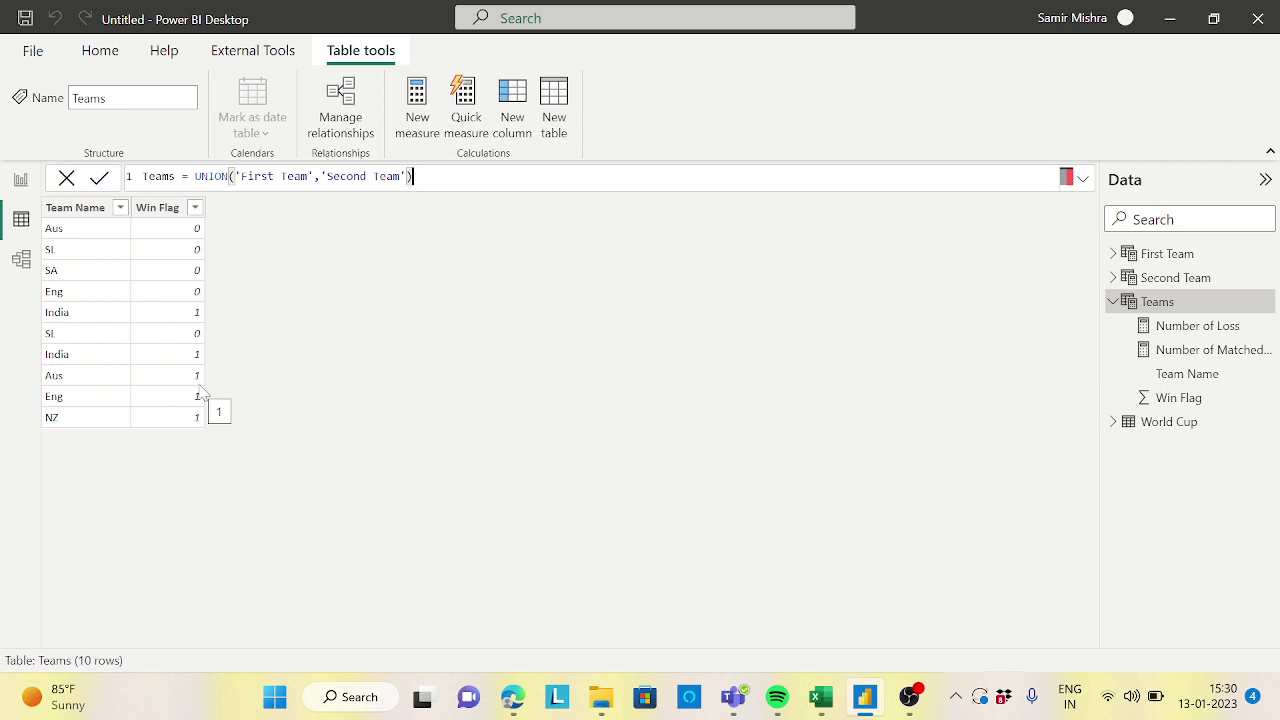
click(21, 180)
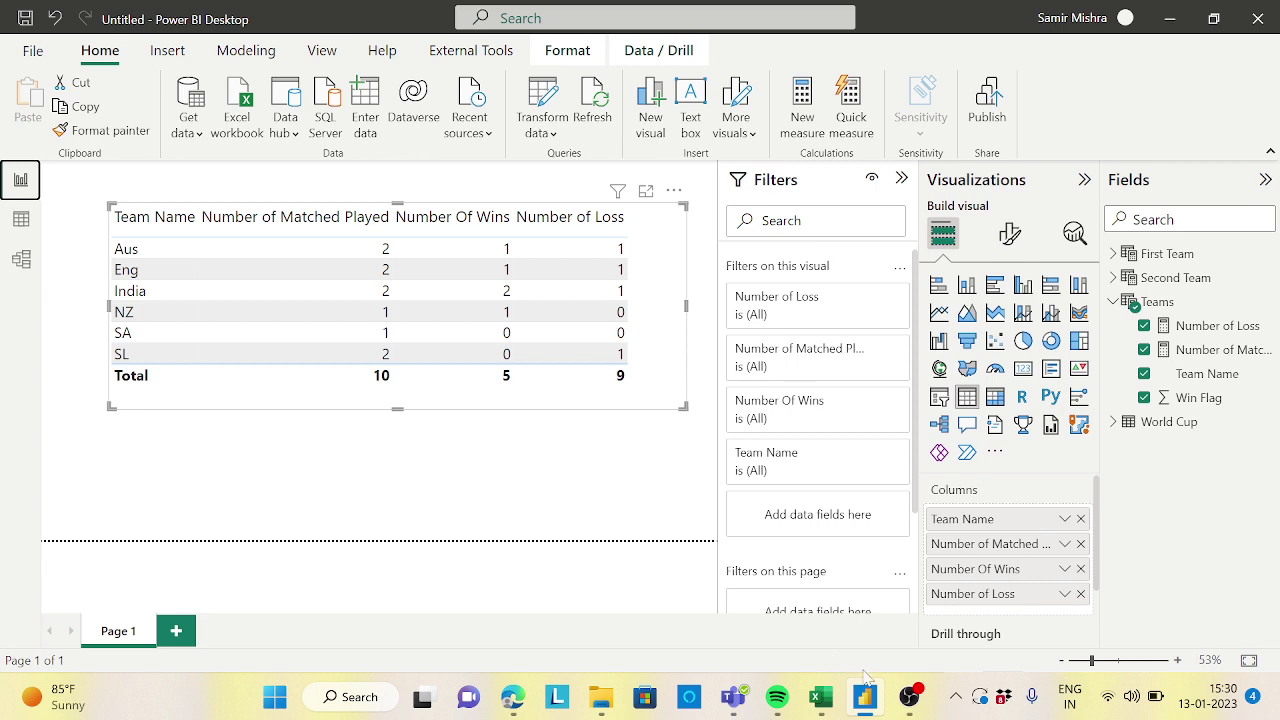
click(909, 697)
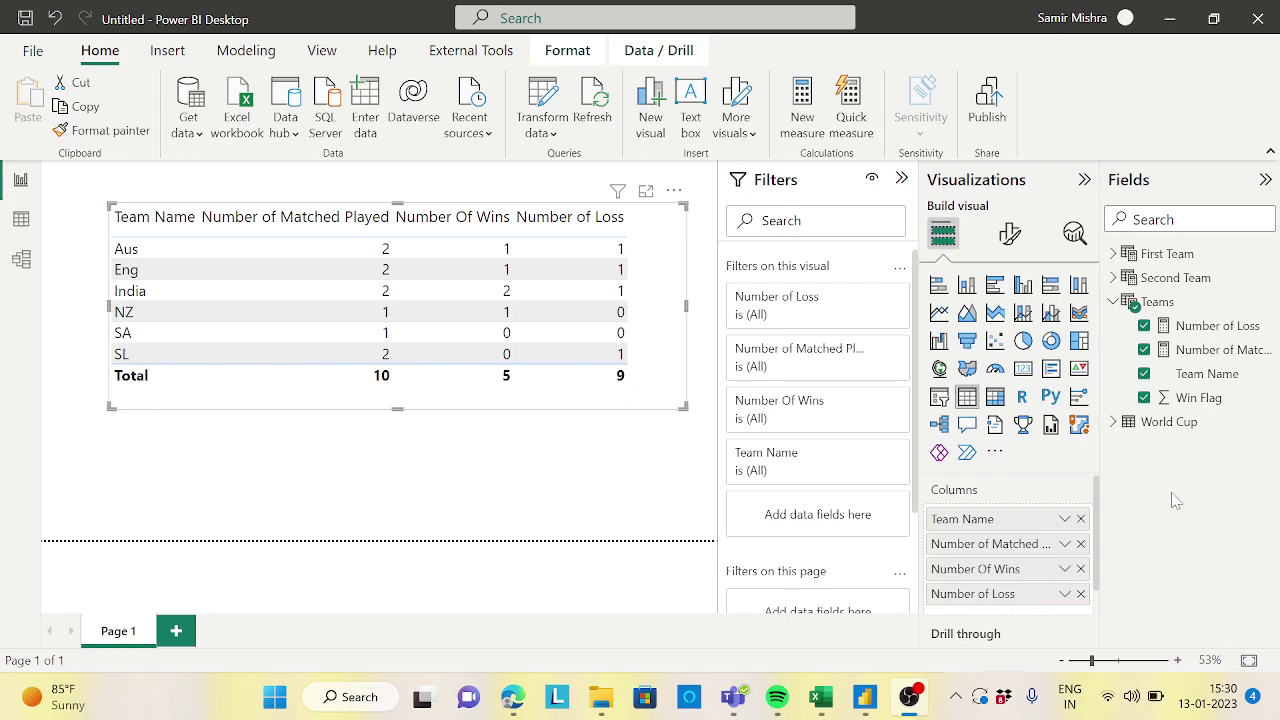